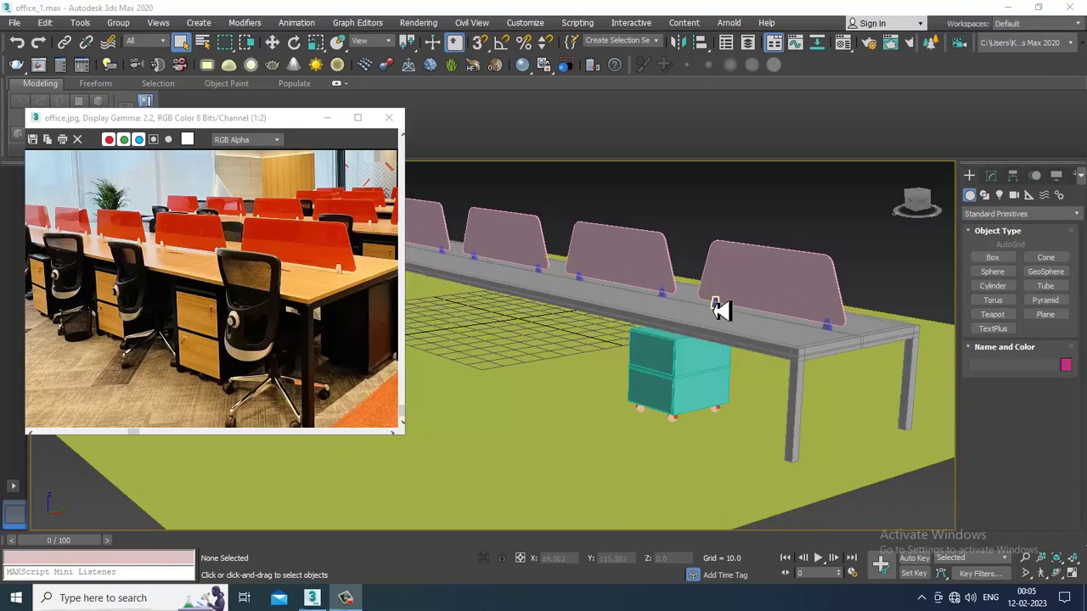
- Select the bottom vertices of the legs at both ends of the table in the front view, ready for moving
middle_click_drag(783, 338, 779, 374, "alt")
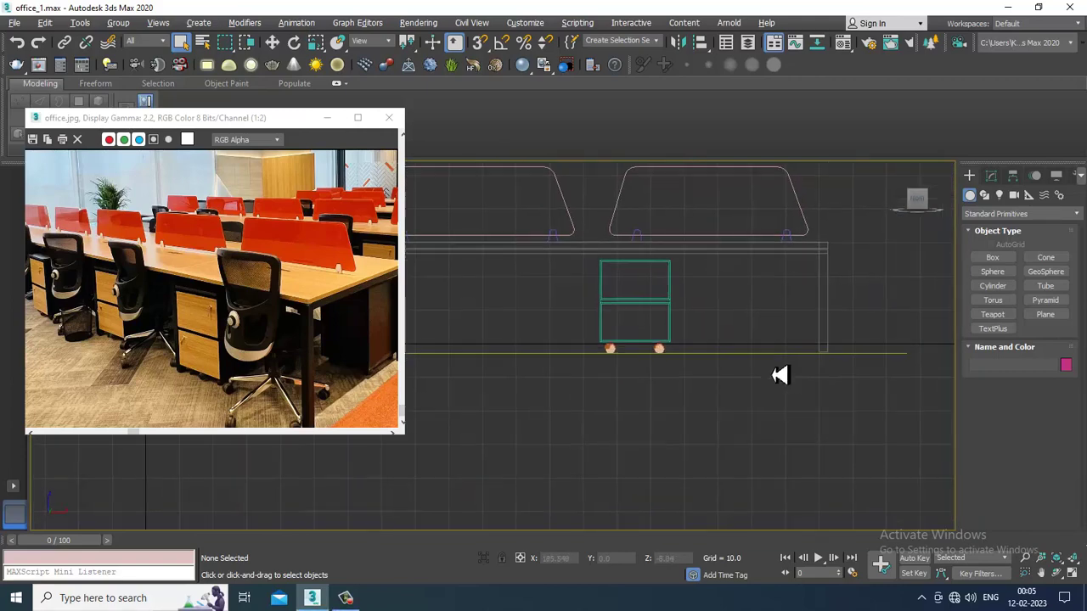
left_click(829, 337)
scroll(875, 386, "up", 2)
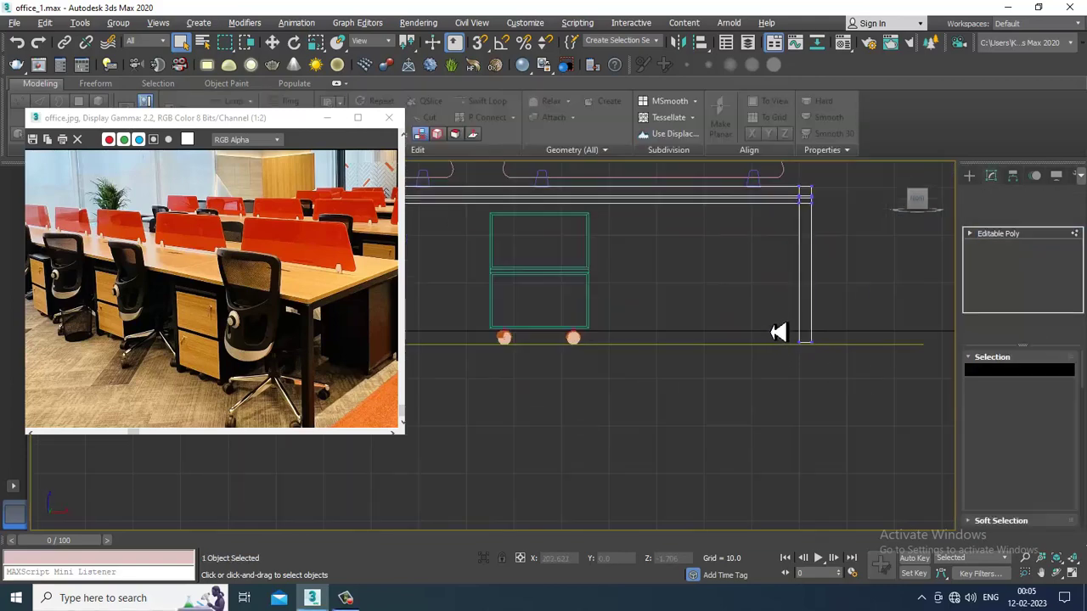
left_click_drag(839, 372, 752, 329)
scroll(726, 373, "down", 2)
middle_click_drag(682, 360, 963, 349)
middle_click_drag(735, 348, 1034, 334)
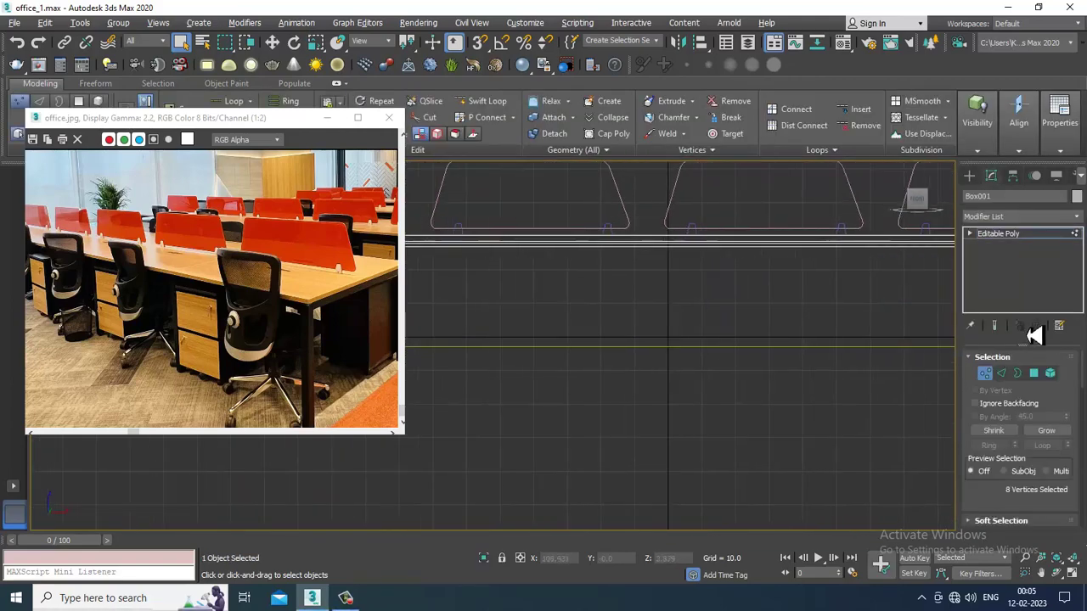
middle_click_drag(602, 346, 610, 388)
left_click_drag(587, 386, 590, 387, "ctrl")
scroll(593, 374, "down", 3)
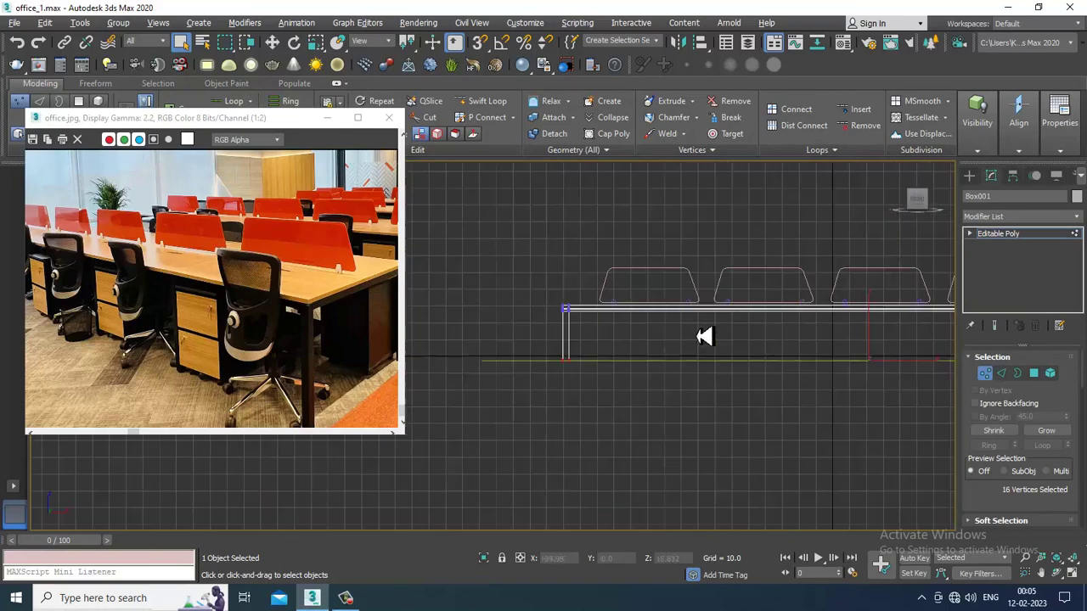
middle_click_drag(921, 340, 719, 353)
scroll(718, 353, "up", 3)
scroll(626, 358, "down", 2)
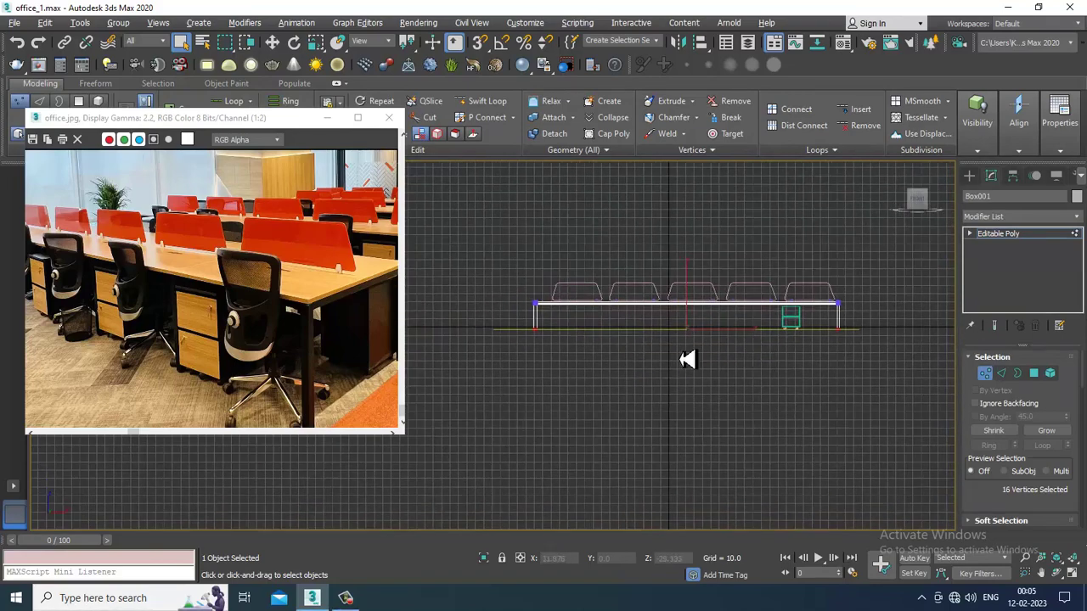
scroll(687, 360, "up", 3)
key("w")
scroll(703, 280, "up", 3)
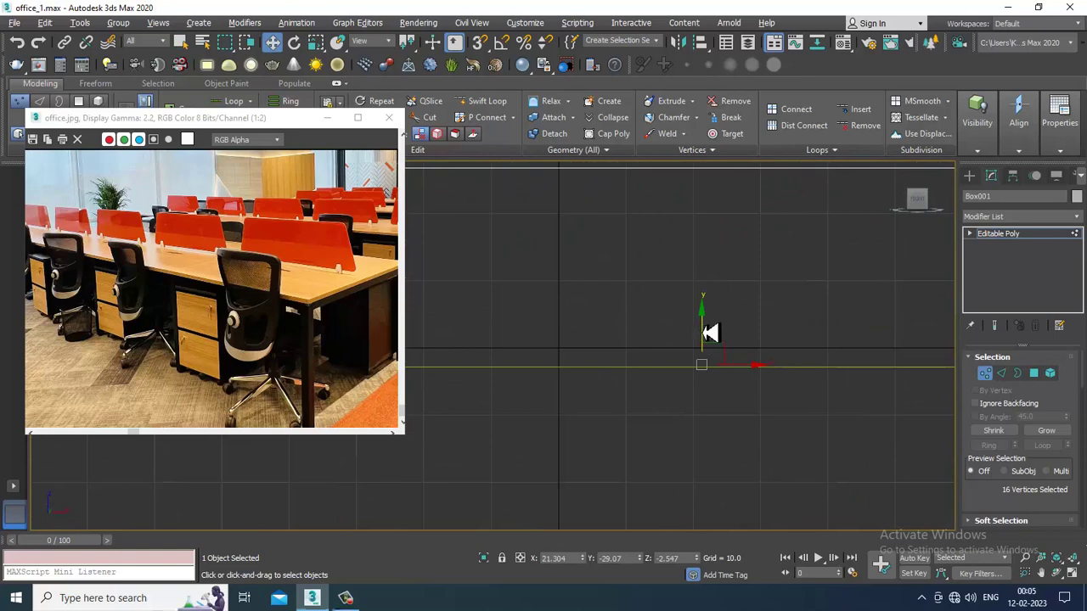
scroll(854, 339, "down", 3)
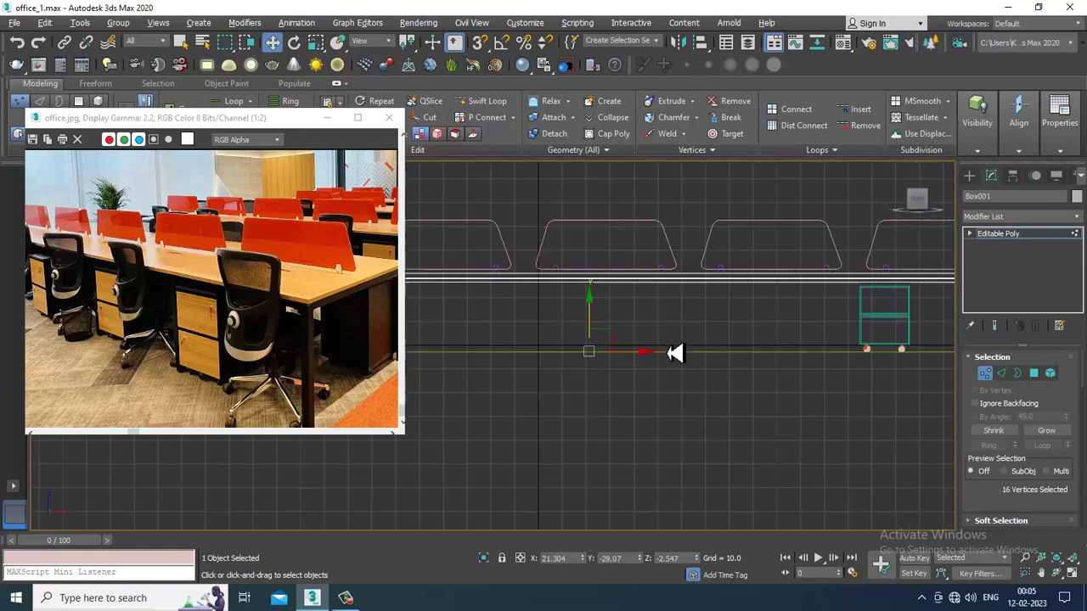
middle_click_drag(674, 351, 630, 350)
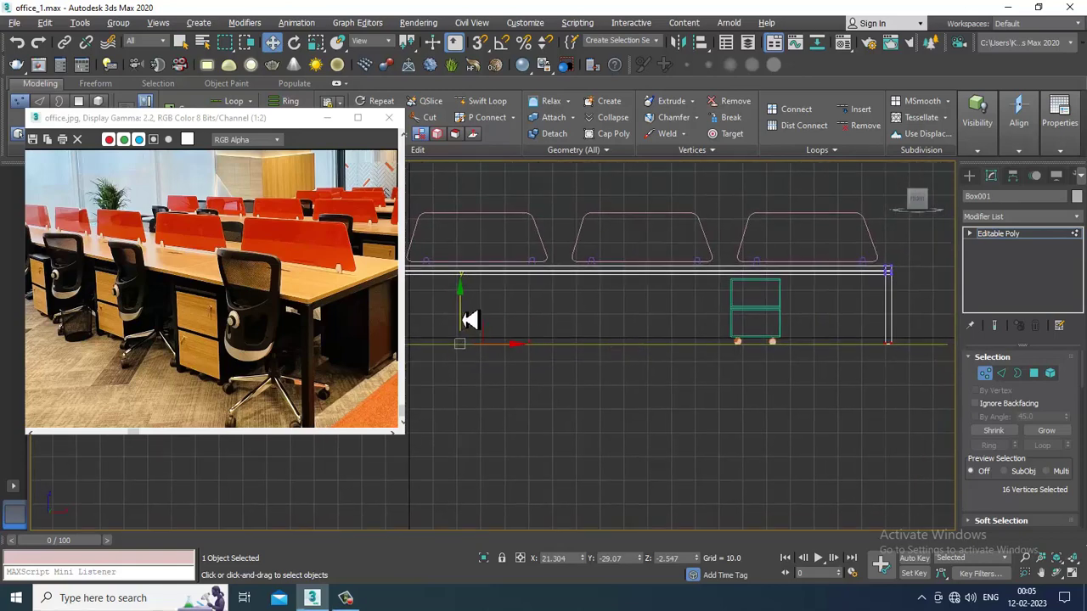
left_click(1031, 238)
- Select the whole drawer cabinet under the end desk, including its casters
key("alt+w")
scroll(858, 416, "up", 1)
key("alt+w")
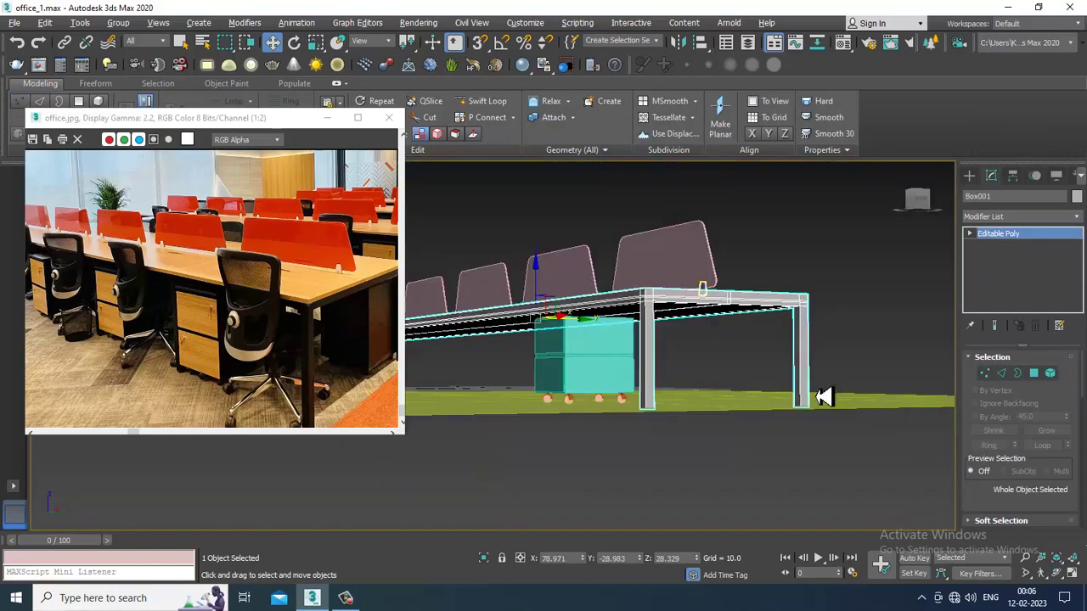
scroll(824, 394, "up", 5)
left_click(732, 399)
key("alt+w")
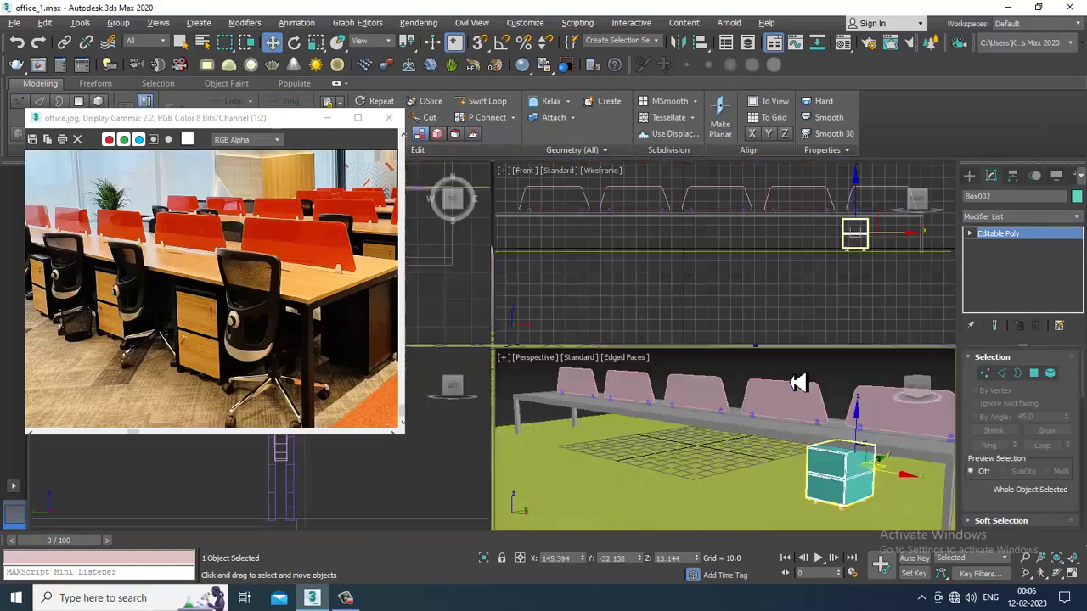
middle_click_drag(829, 298, 766, 285)
key("alt+w")
scroll(766, 285, "up", 4)
middle_click_drag(480, 399, 564, 408)
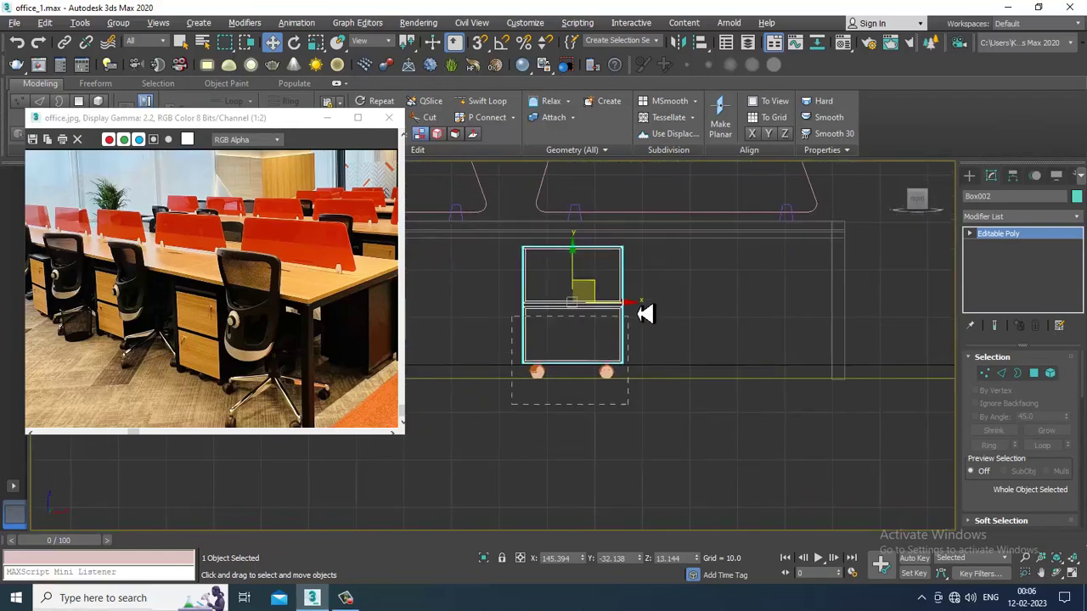
left_click_drag(511, 404, 650, 245)
key("alt+w")
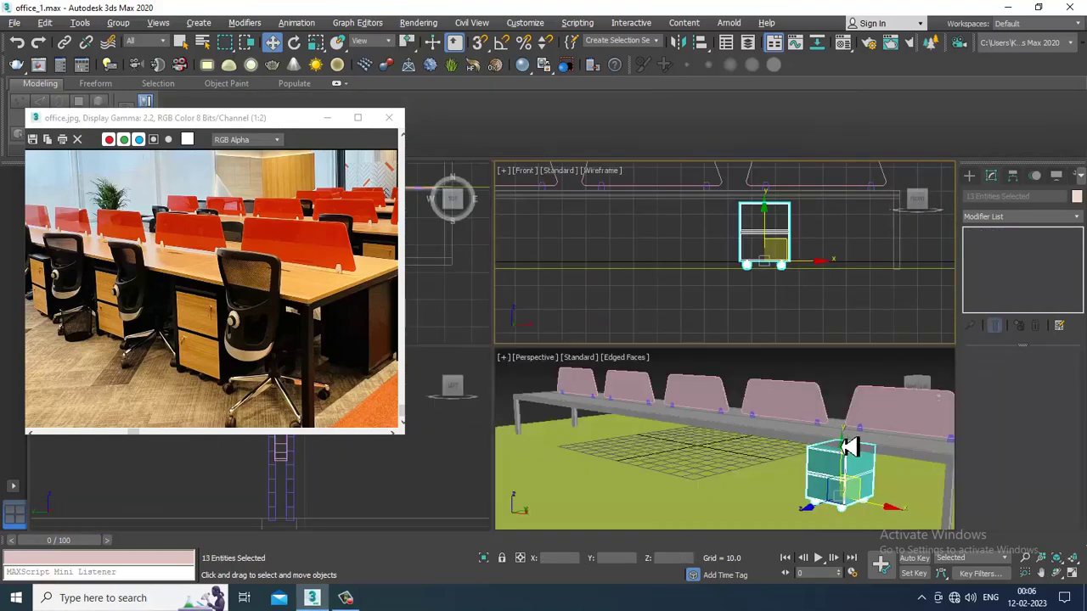
- Clone the selected cabinet as one copy along the table, placing it under the neighbouring partition
middle_click_drag(849, 446, 819, 388)
key("alt+w")
scroll(733, 374, "down", 3)
left_click_drag(842, 403, 655, 388, "shift")
left_click(561, 363)
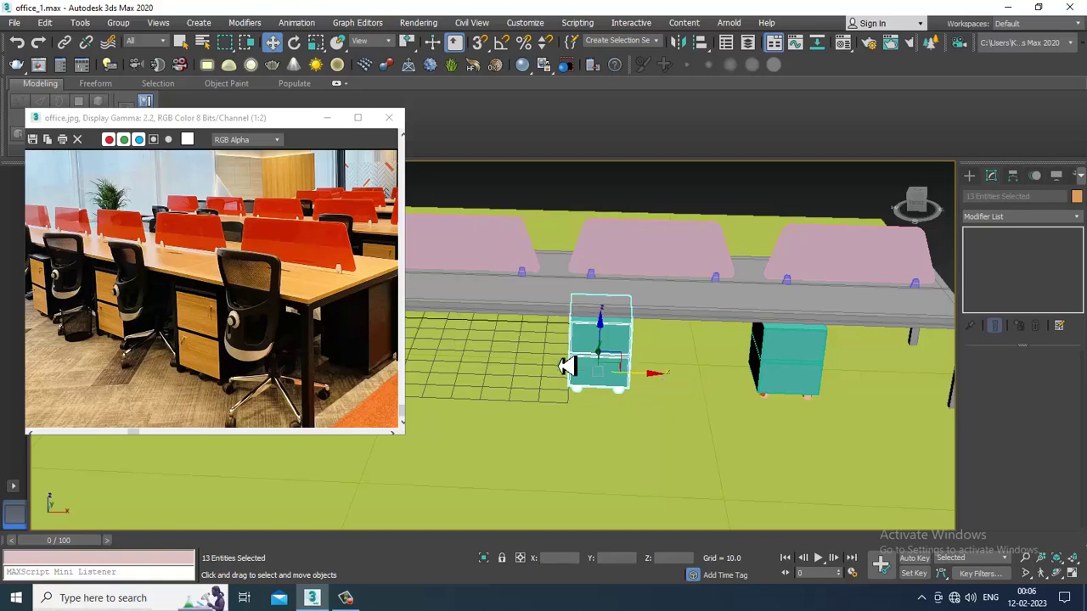
- Clone the cabinet as a copy two more times along the table, keeping the same spacing between desks
middle_click_drag(568, 365, 847, 374, "alt")
mouse_move(847, 373)
left_mouse_down("shift")
mouse_move(767, 369)
mouse_move(713, 384)
mouse_move(726, 382)
left_mouse_up("shift")
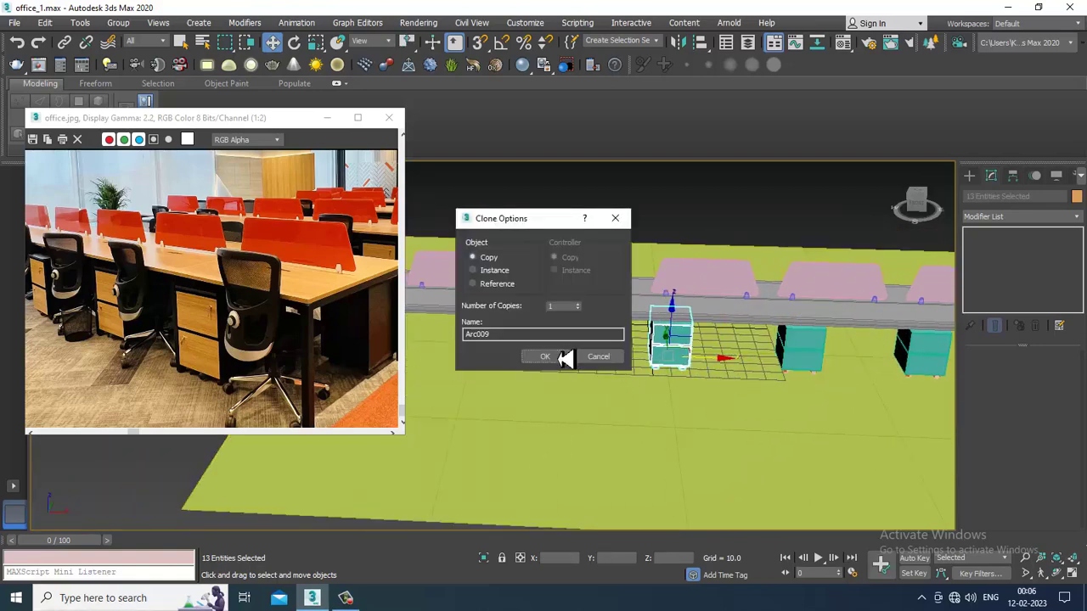
left_click(562, 357)
mouse_move(563, 358)
middle_mouse_down("alt")
mouse_move(793, 391)
mouse_move(783, 362)
middle_mouse_up("alt")
left_click_drag(784, 361, 633, 360, "shift")
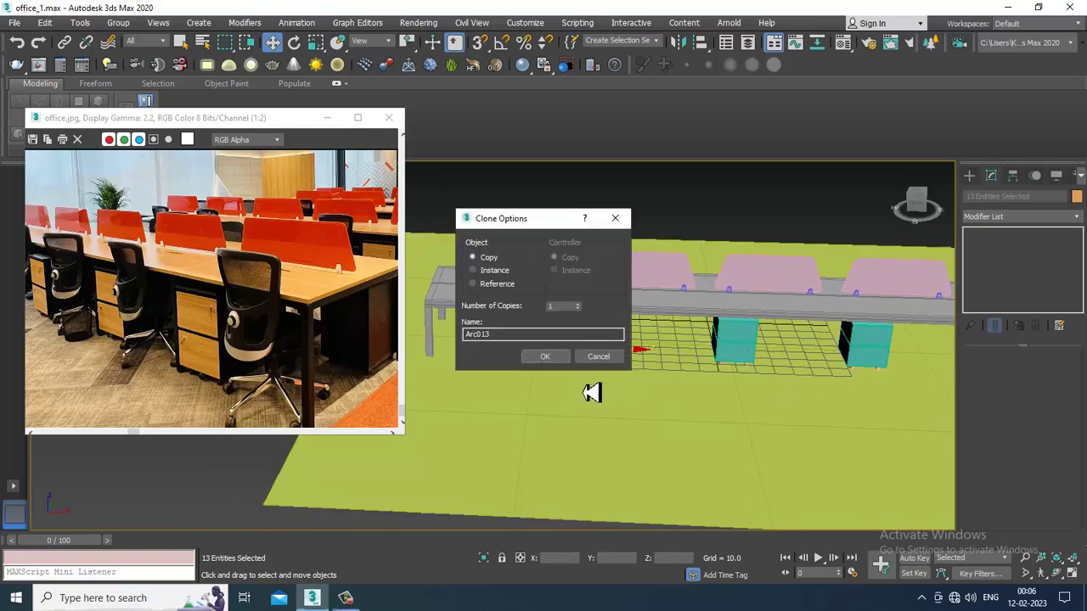
left_click(562, 361)
- Examine the row of cabinets under the table and the office chair close up in the reference photo
scroll(866, 387, "down", 5)
mouse_move(875, 388)
middle_mouse_down("alt")
mouse_move(731, 374)
mouse_move(740, 343)
middle_mouse_up("alt")
scroll(731, 374, "up", 2)
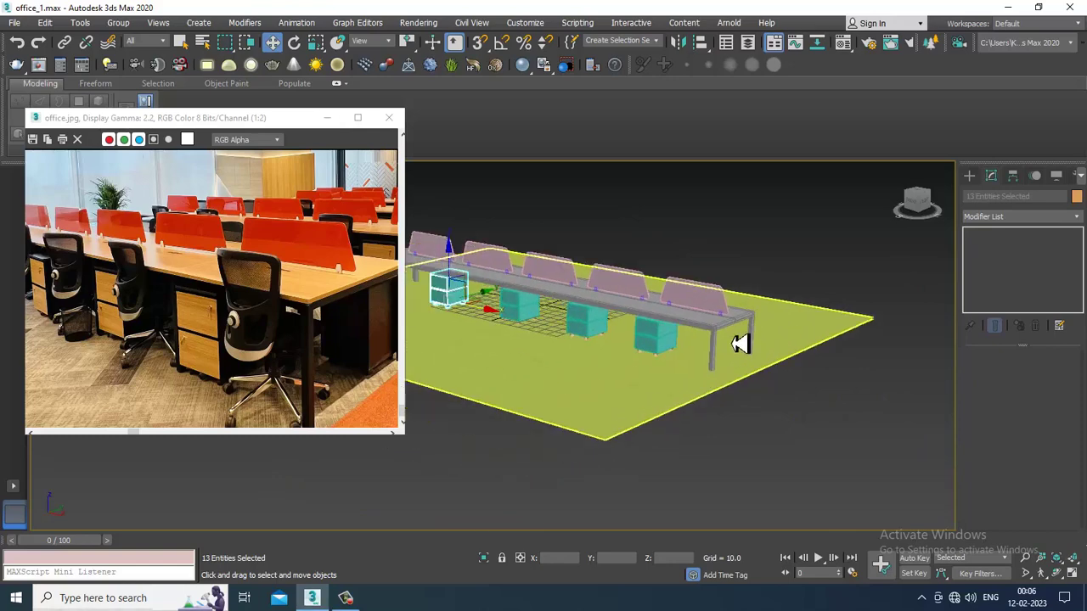
scroll(740, 343, "up", 4)
left_click(251, 294)
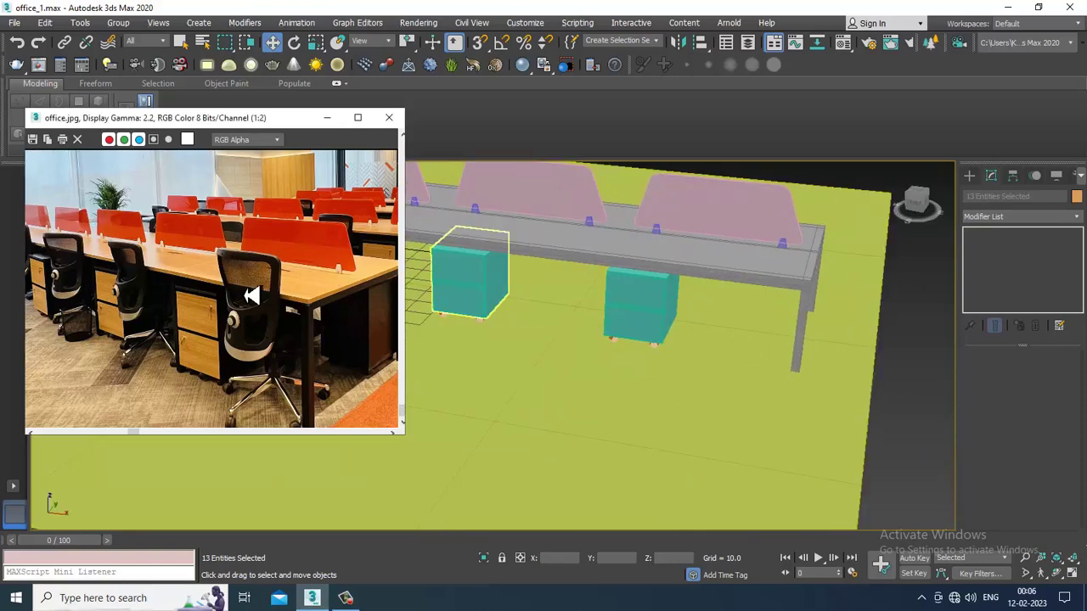
scroll(252, 294, "up", 1)
middle_click_drag(309, 308, 292, 249)
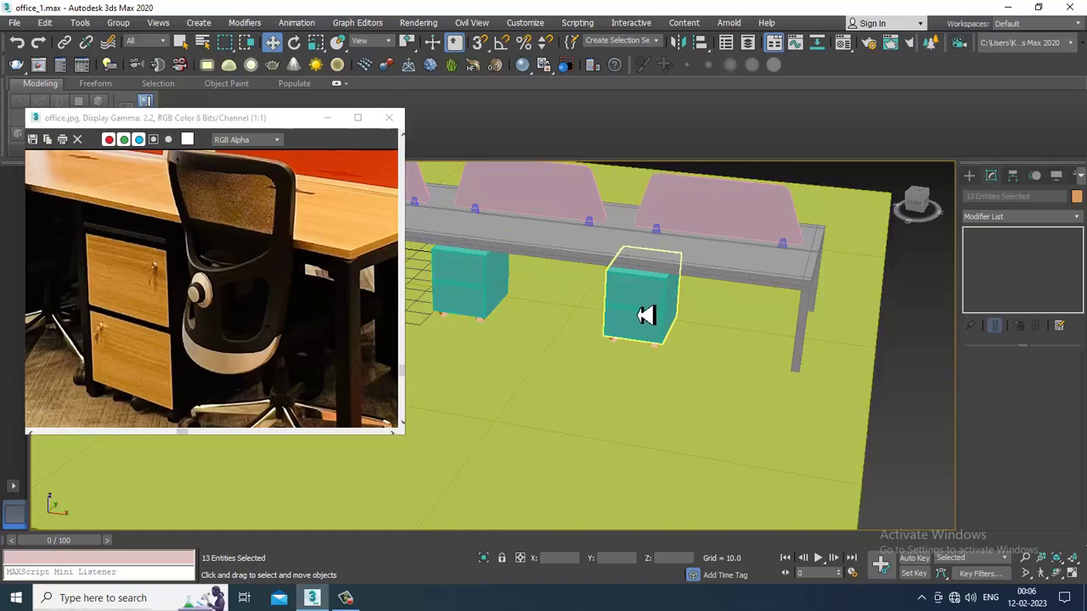
- Draw a rectangle spline about 34.7 long and 23.6 wide beside the table's end in the front view
key("alt+w")
middle_click_drag(757, 283, 724, 284)
key("alt+w")
scroll(742, 264, "down", 2)
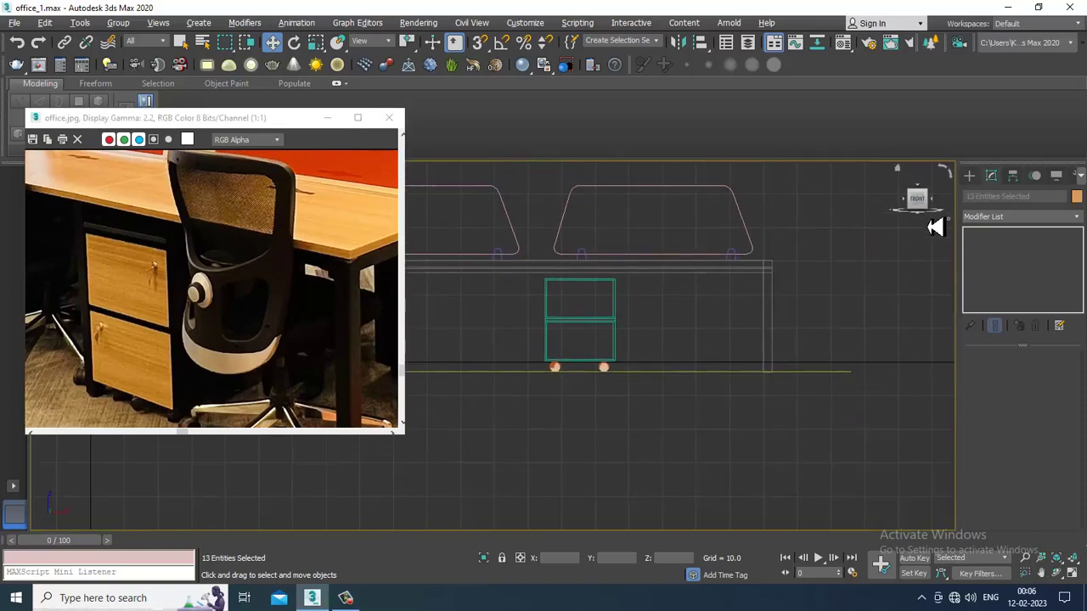
left_click(968, 176)
left_click(985, 196)
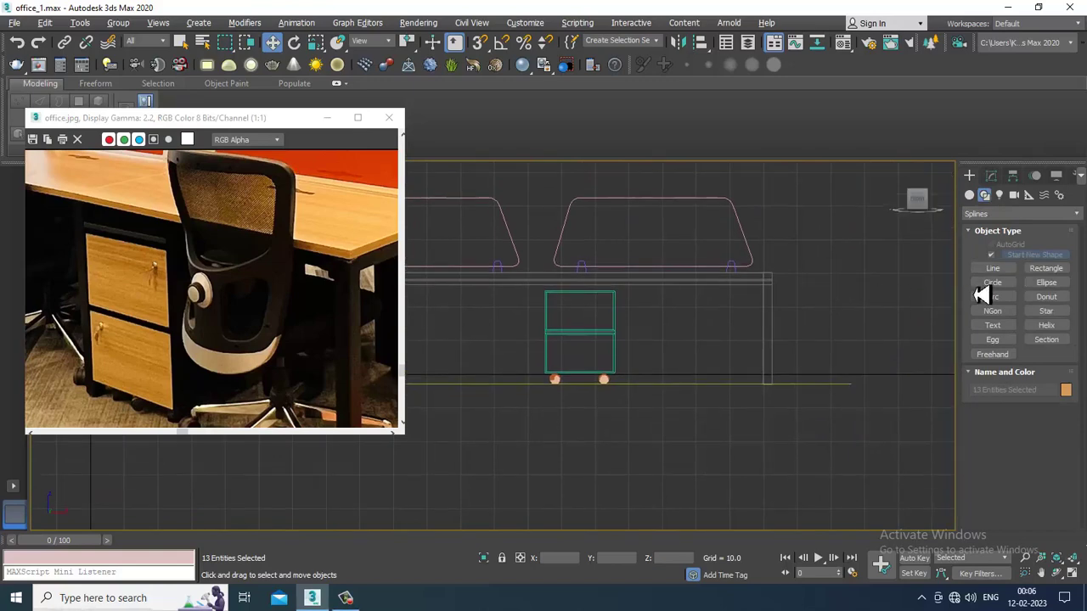
left_click(1044, 270)
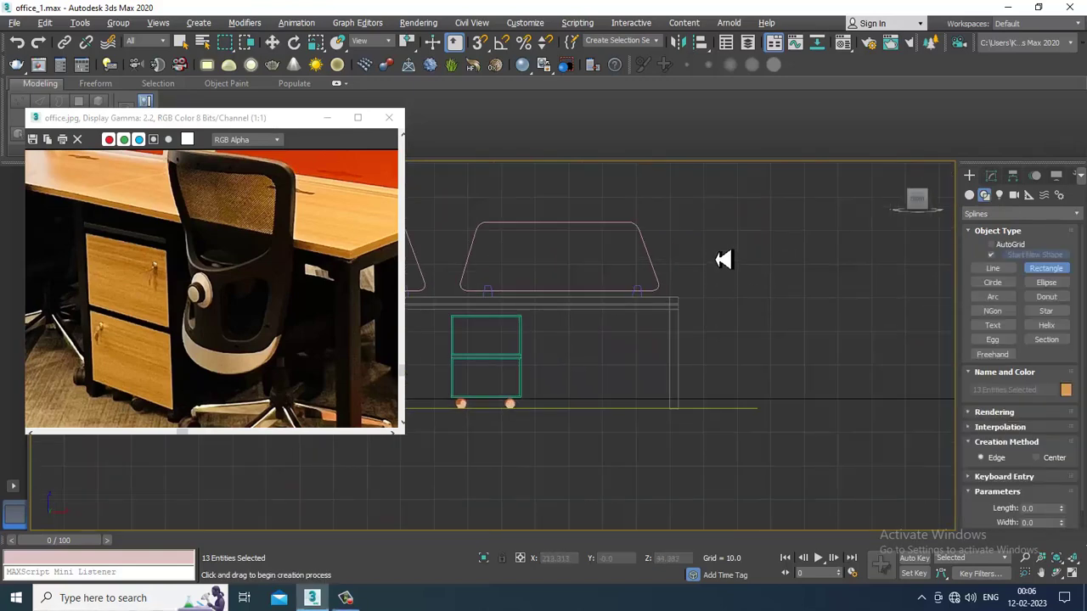
scroll(250, 266, "up", 3)
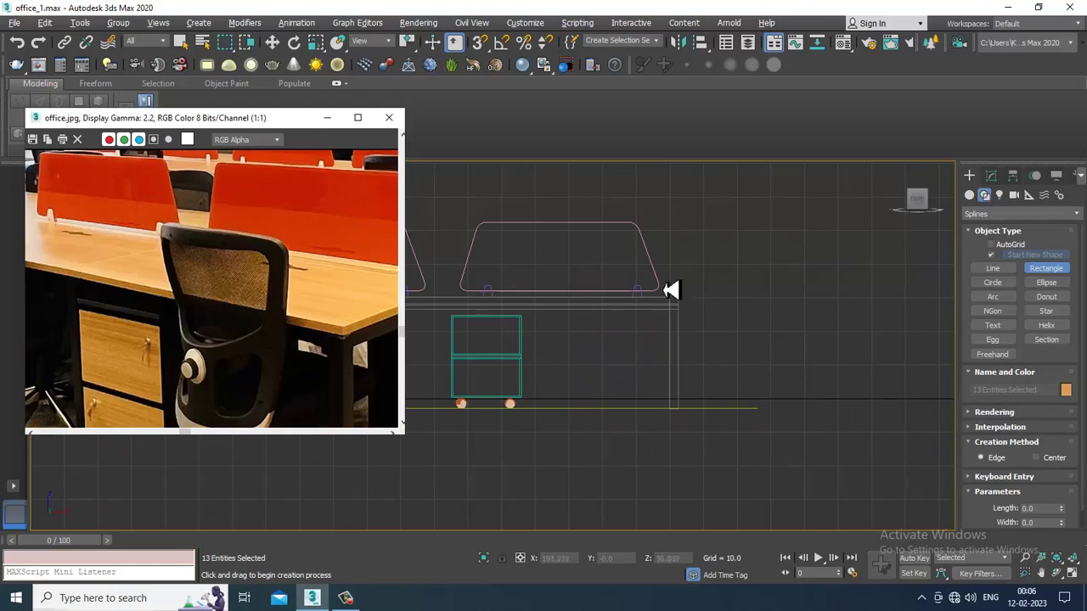
left_click_drag(699, 248, 779, 365)
scroll(281, 322, "down", 5)
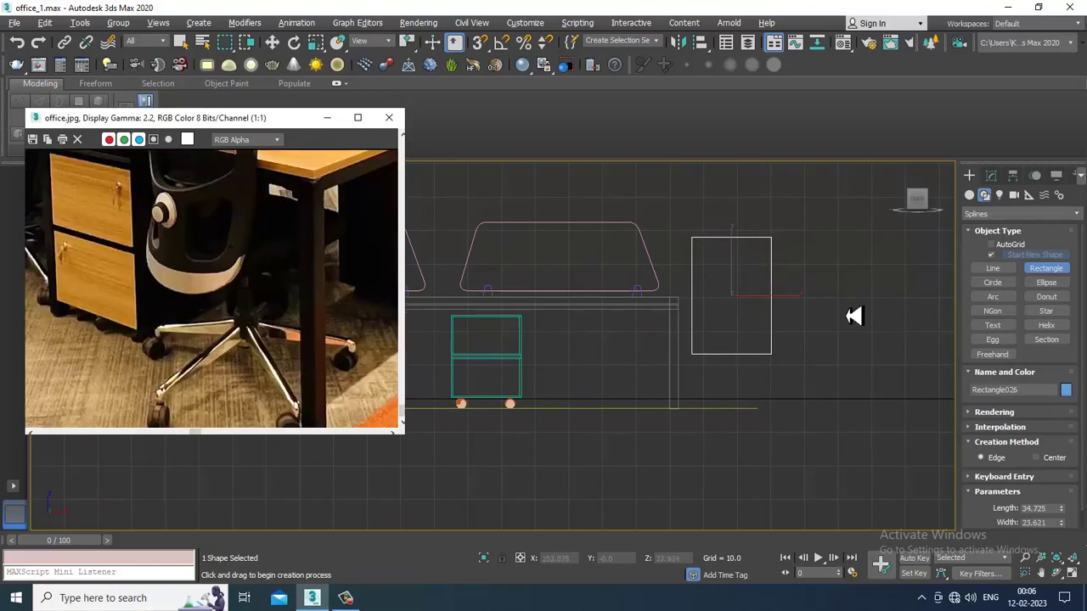
- Scale the rectangle down slightly in height and to 92% in width
middle_click_drag(854, 316, 789, 330)
key("r")
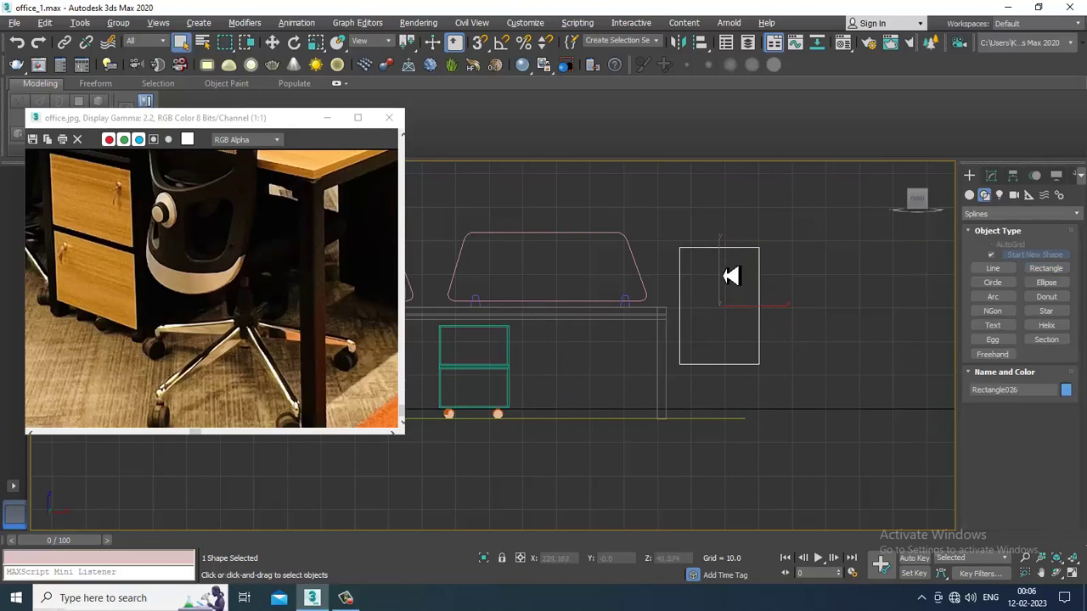
left_click_drag(728, 250, 783, 314)
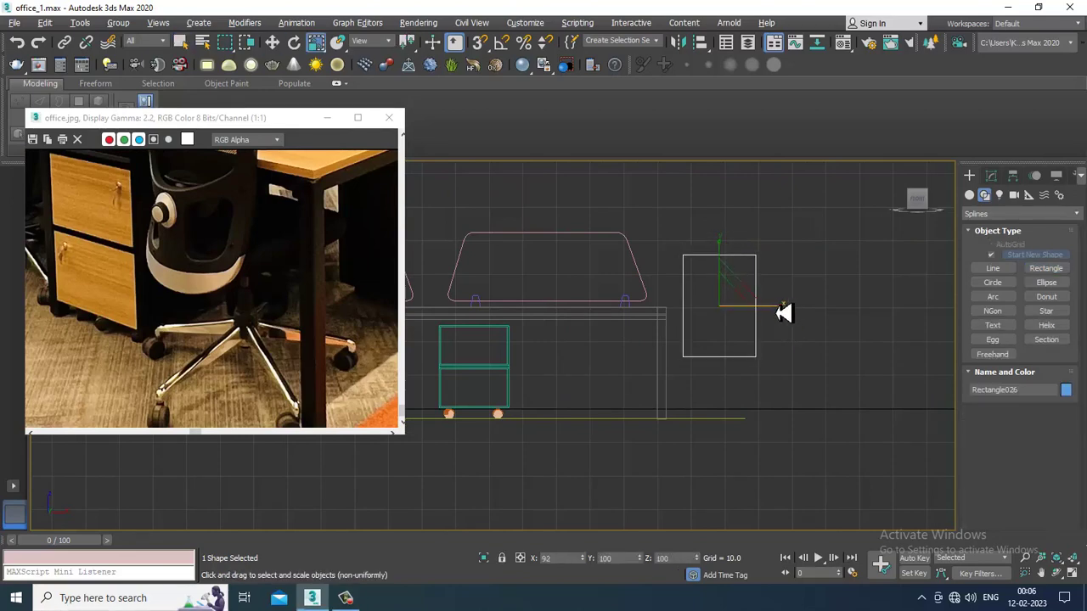
key("w")
- Examine the rectangle beside the table in perspective and compare it with the chairs in the reference photo
key("alt+w")
middle_click_drag(900, 447, 883, 441)
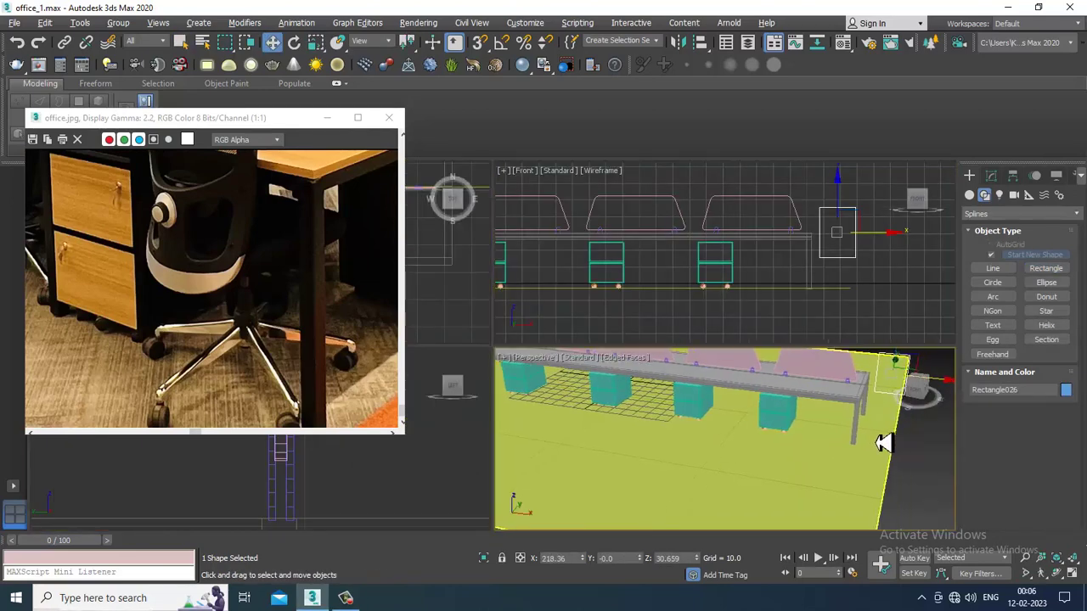
key("alt+w")
middle_click_drag(864, 343, 801, 320, "alt")
key("alt+w")
middle_click(824, 281)
middle_click_drag(874, 440, 835, 430, "alt")
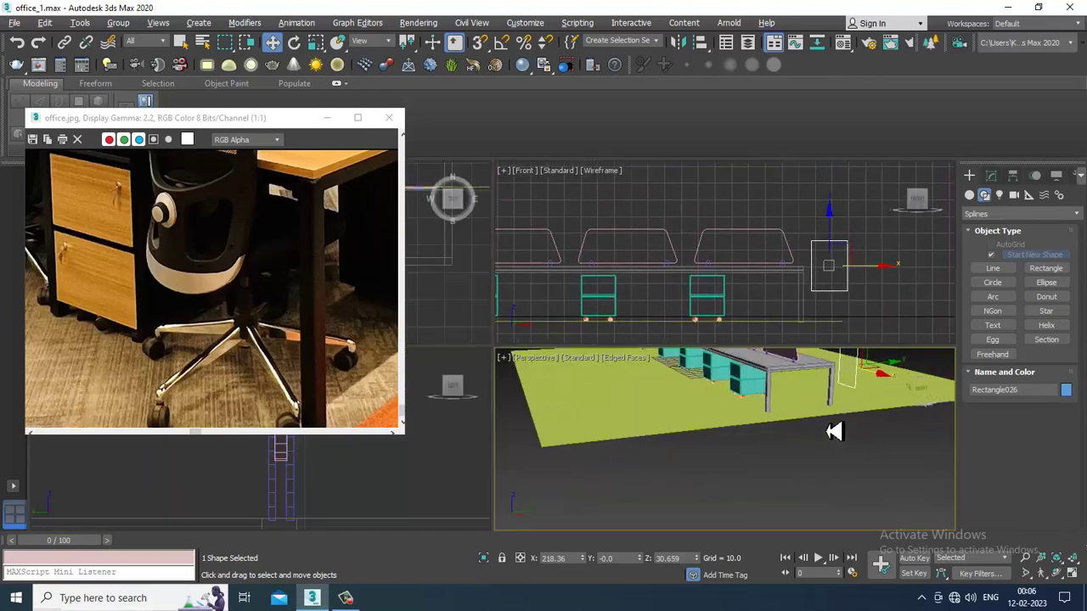
key("alt+w")
middle_click_drag(828, 297, 798, 339, "alt")
middle_click_drag(788, 243, 758, 357)
scroll(327, 252, "down", 1)
middle_click_drag(259, 212, 308, 303)
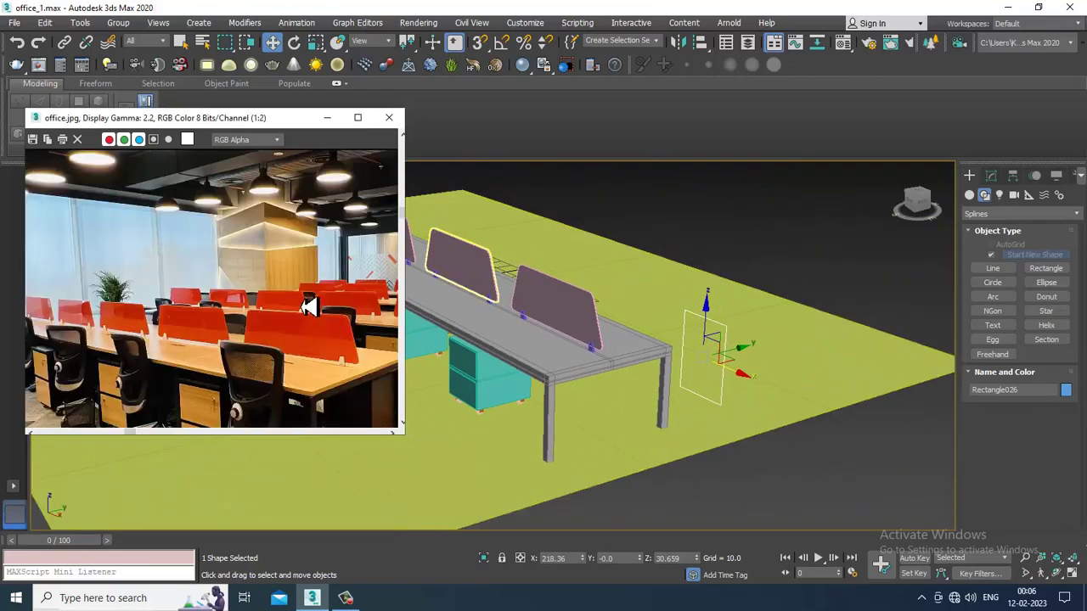
middle_click_drag(238, 339, 227, 246)
middle_click_drag(746, 376, 770, 384, "alt")
middle_click_drag(770, 384, 771, 350)
scroll(764, 348, "up", 5)
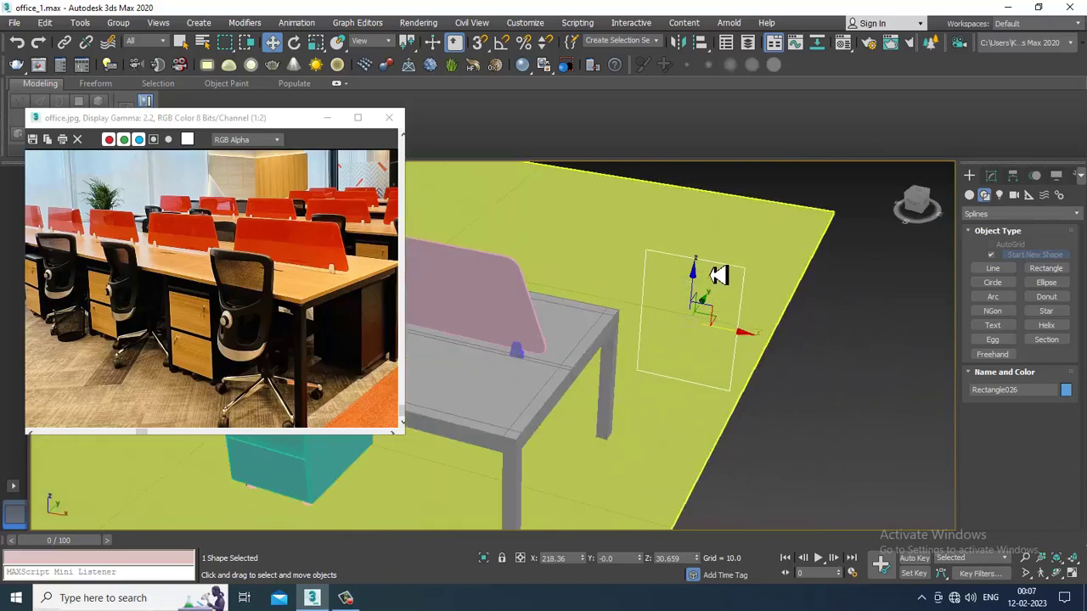
- Convert the rectangle to an editable spline and start editing its vertices
right_click(735, 309)
mouse_move(789, 399)
left_click(910, 405)
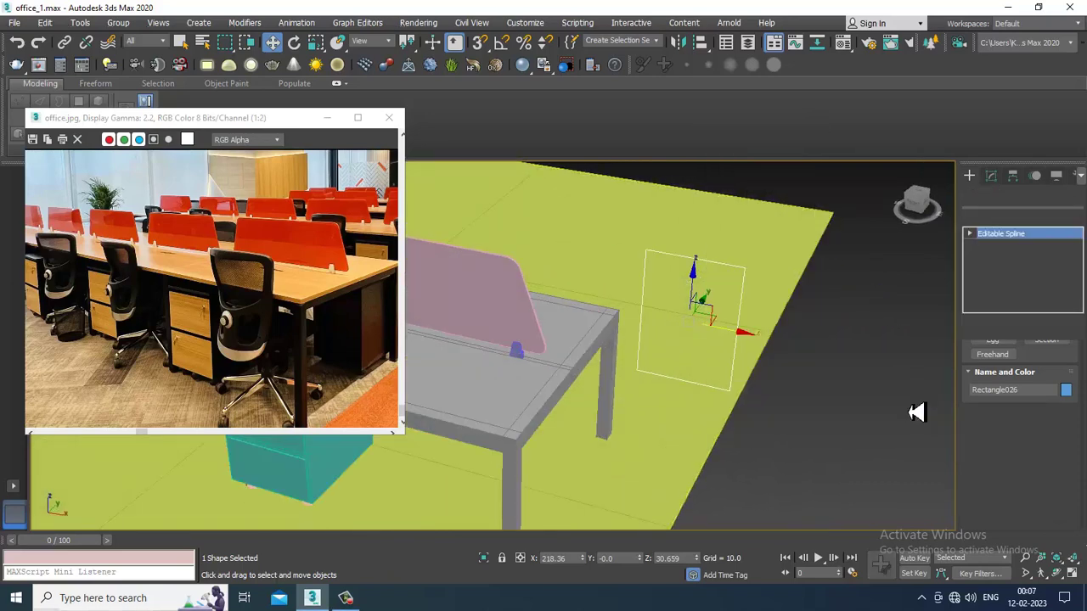
key("1")
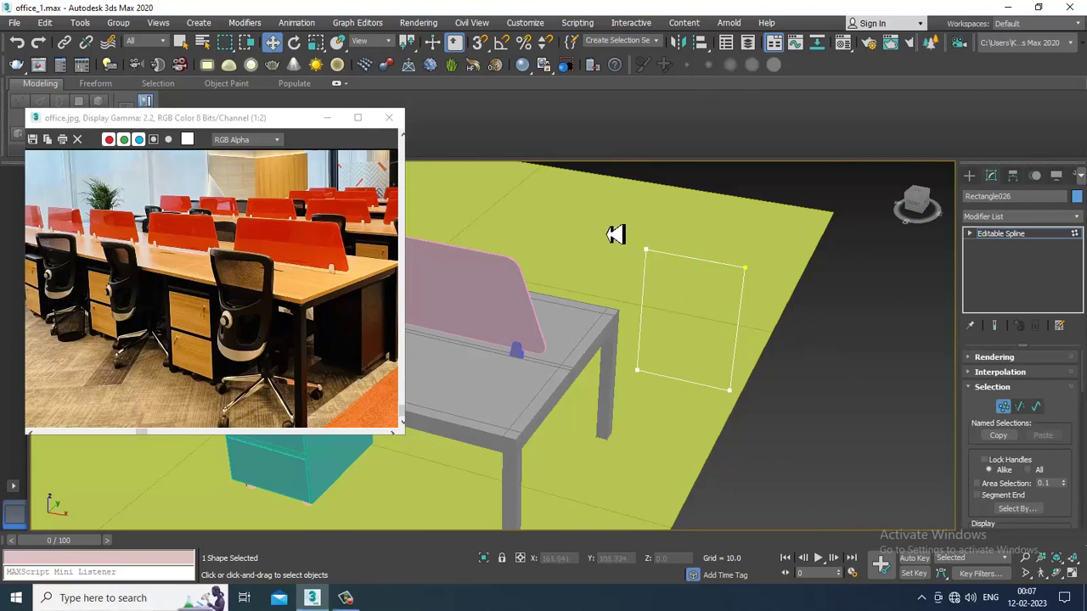
- Try to fillet all four corners of the rectangle at once
key("ctrl+a")
scroll(970, 424, "down", 6)
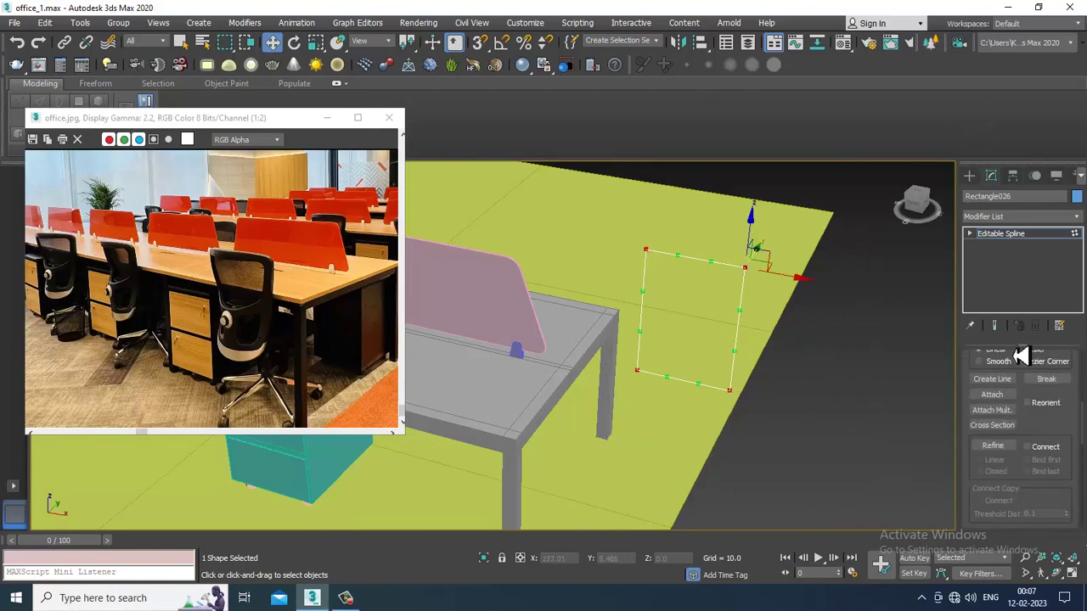
scroll(1016, 413, "down", 5)
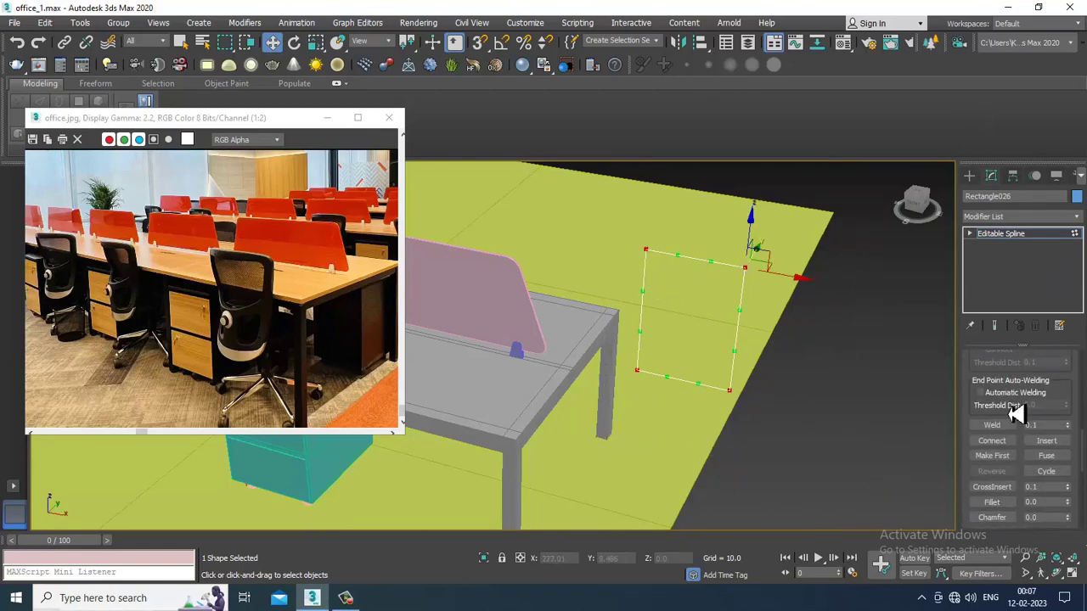
left_click(994, 502)
left_click_drag(742, 264, 741, 253)
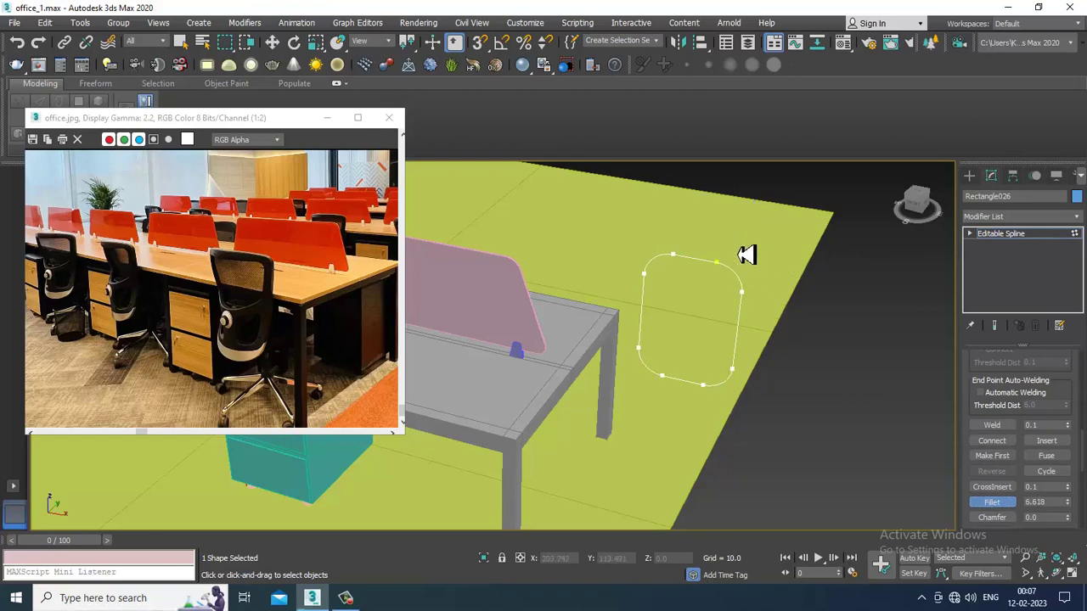
right_click(739, 257)
- Fillet only the two upper corners of the rectangle spline
left_click_drag(639, 238, 757, 261)
middle_click_drag(753, 267, 755, 335, "alt")
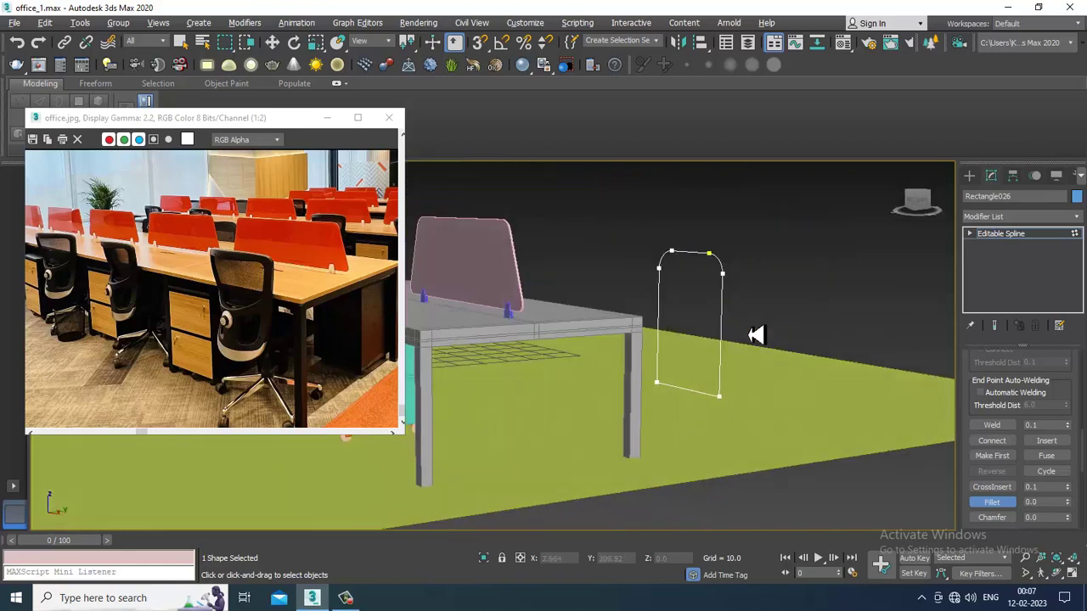
- Fillet the two lower corners of the rectangle spline by about 4 units
key("w")
middle_click_drag(752, 392, 748, 337)
scroll(741, 338, "up", 4)
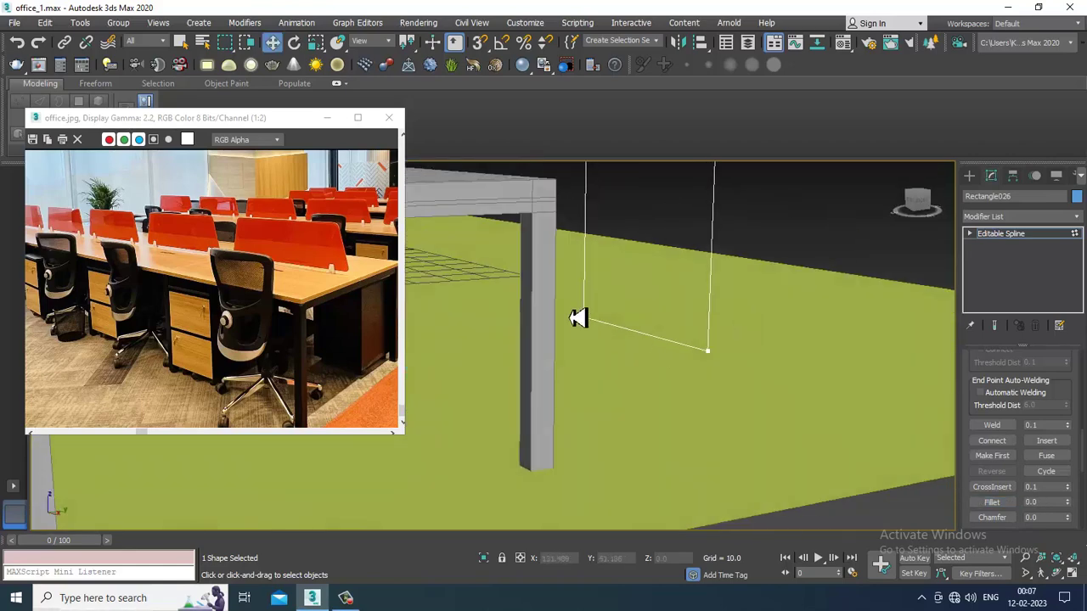
left_click_drag(813, 433, 813, 433)
left_click(992, 502)
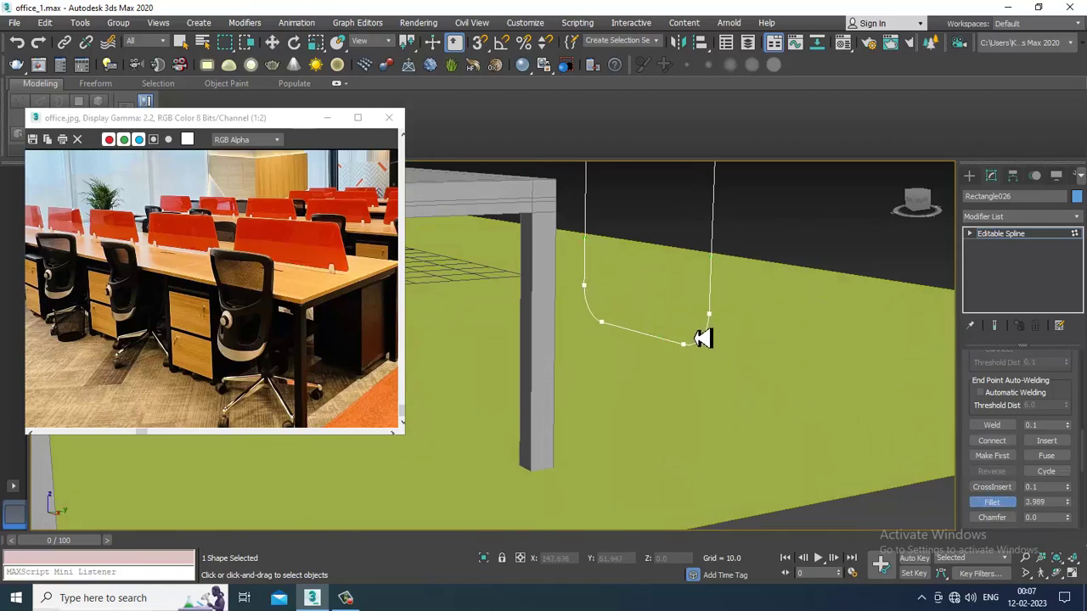
key("w")
- Refine the spline with an extra vertex midway along each of its two vertical sides
middle_click_drag(703, 185, 732, 347)
right_click(732, 320)
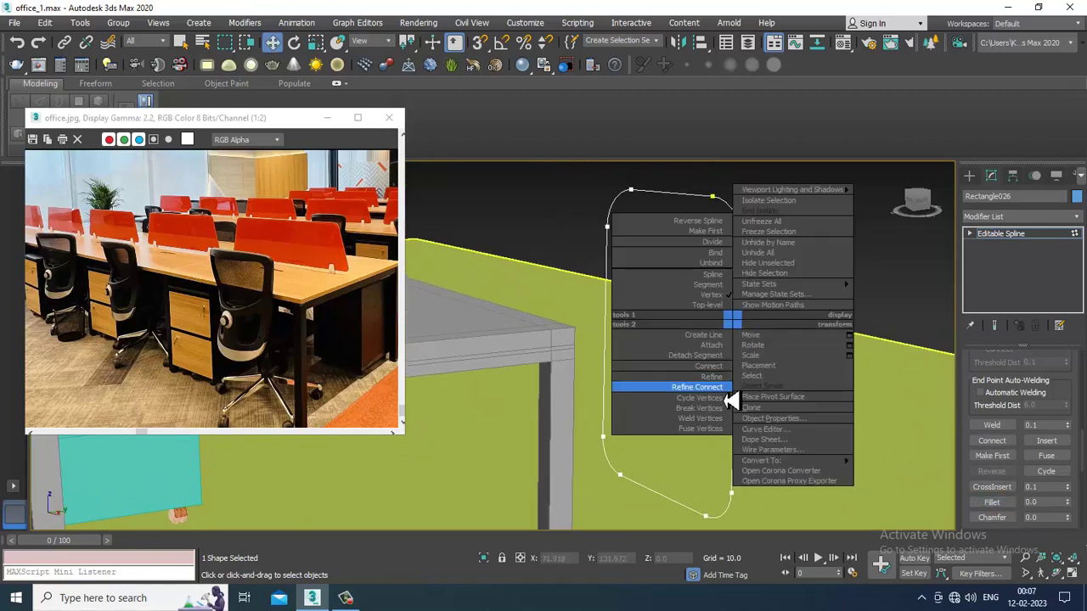
left_click(720, 387)
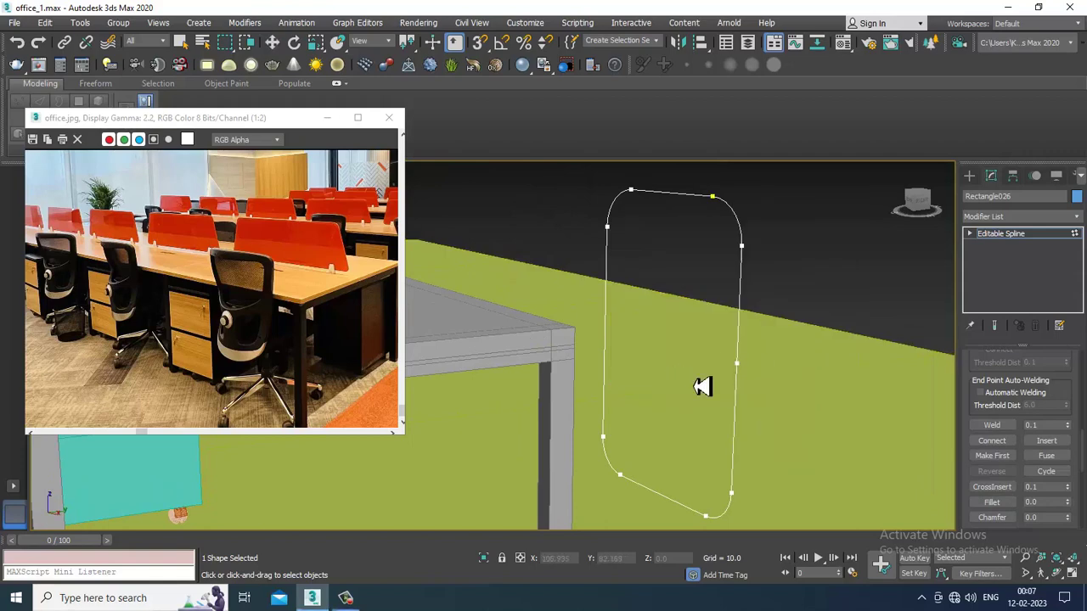
right_click(611, 350)
- Make the two mid-side vertices Corner type and move them about 0.8 along Y to bend the frame
middle_click_drag(611, 350, 580, 276, "alt")
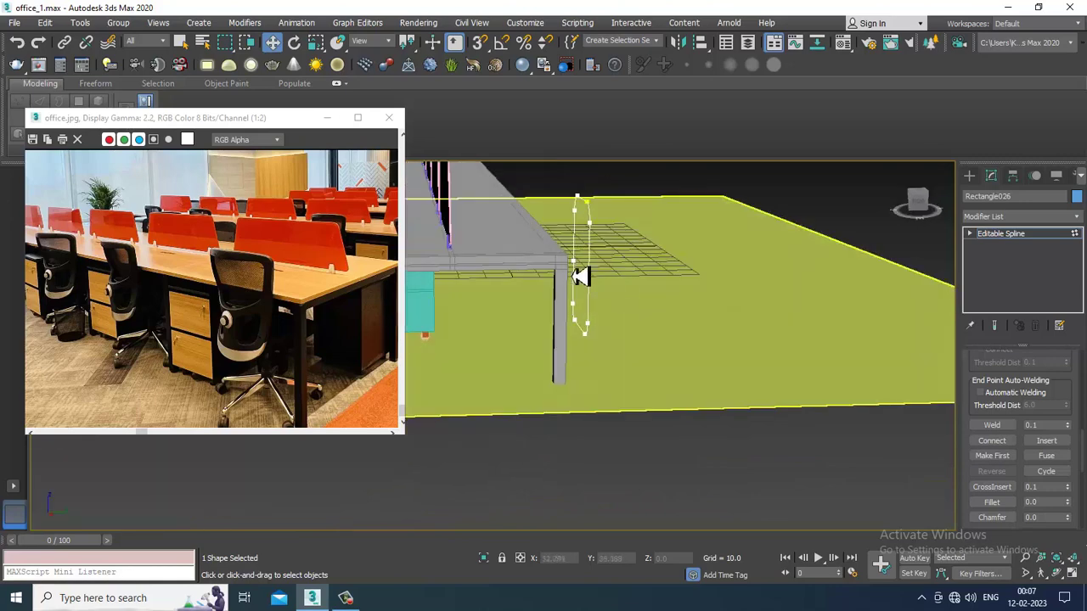
mouse_move(613, 285)
left_mouse_down()
mouse_move(603, 282)
mouse_move(623, 272)
mouse_move(606, 272)
left_mouse_up()
right_click(600, 274)
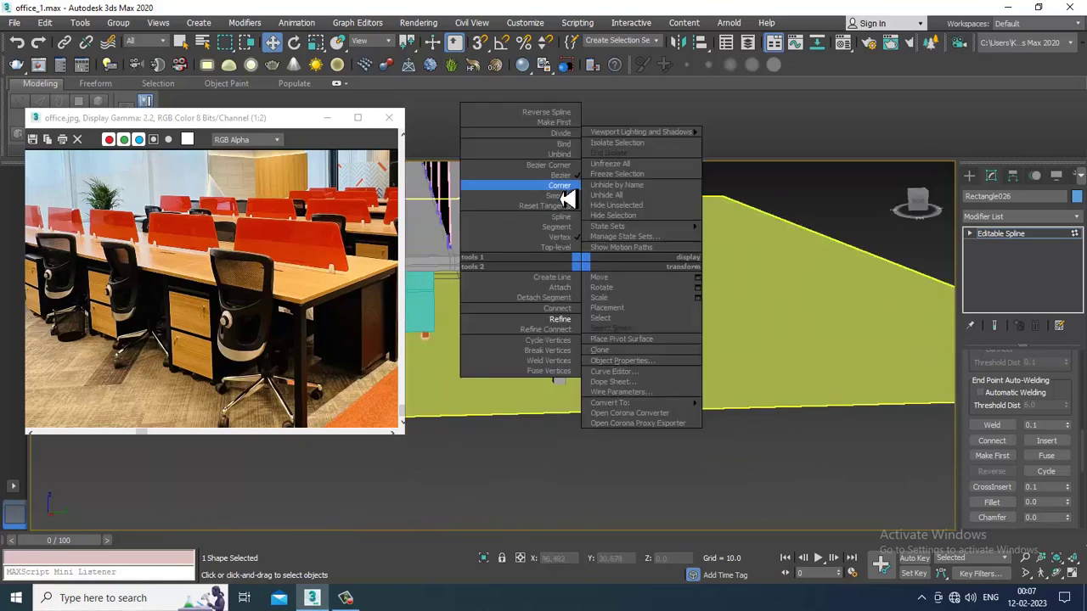
left_click(564, 191)
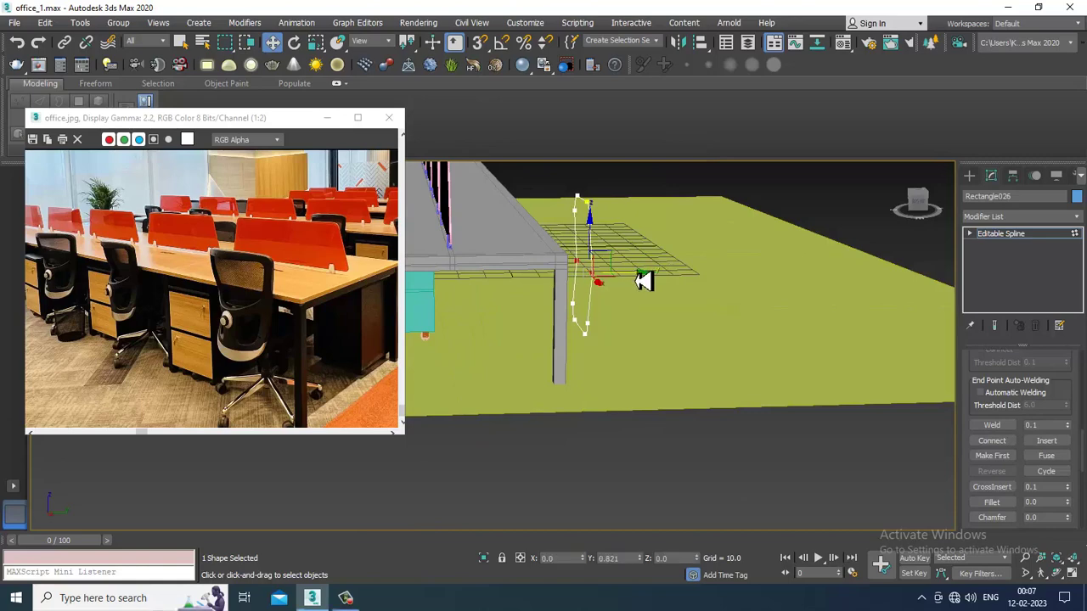
- Refine the spline with an extra vertex at the middle of its upper and lower edges
middle_click_drag(643, 281, 563, 254, "alt")
scroll(597, 268, "up", 2)
scroll(623, 253, "up", 3)
scroll(616, 258, "down", 3)
right_click(557, 238)
left_click(537, 294)
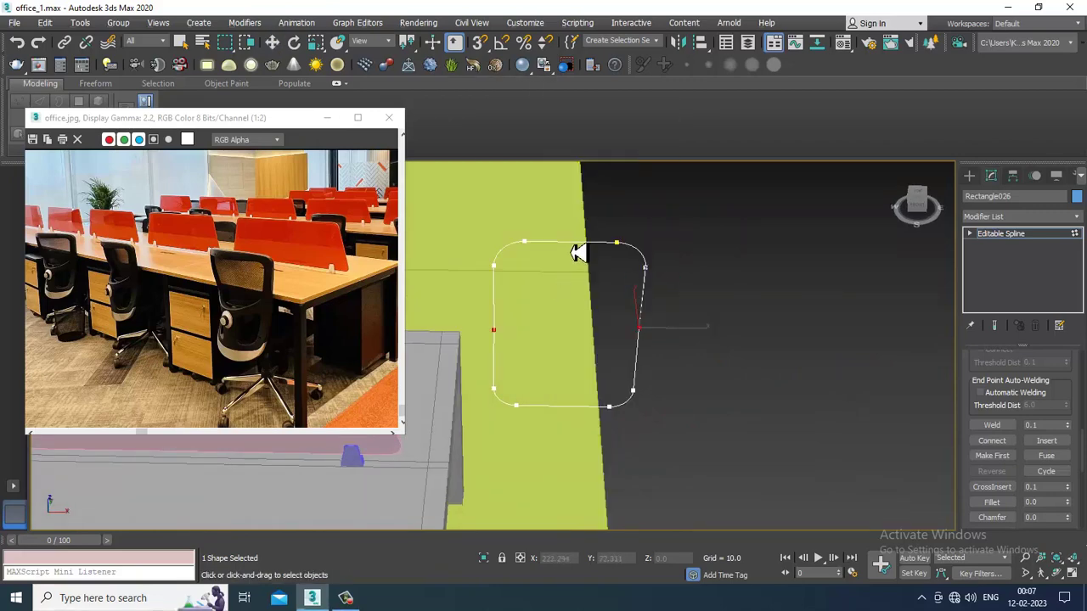
left_click(566, 411)
key("w")
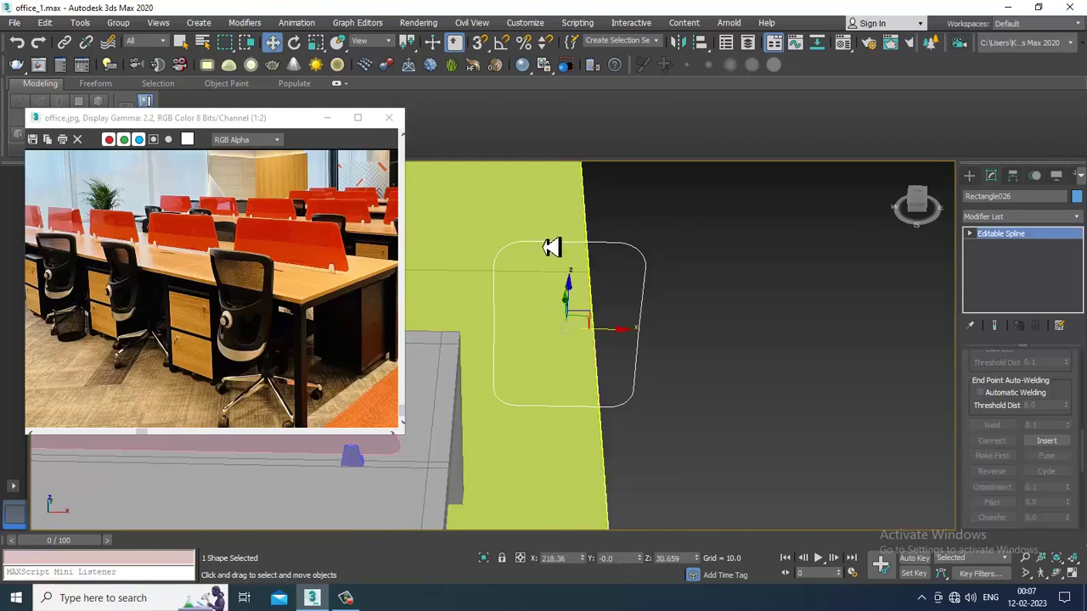
- Make the upper and lower middle vertices Smooth and move them about -1.4 along Y to curve the frame
left_click_drag(544, 224, 605, 435)
right_click(566, 243)
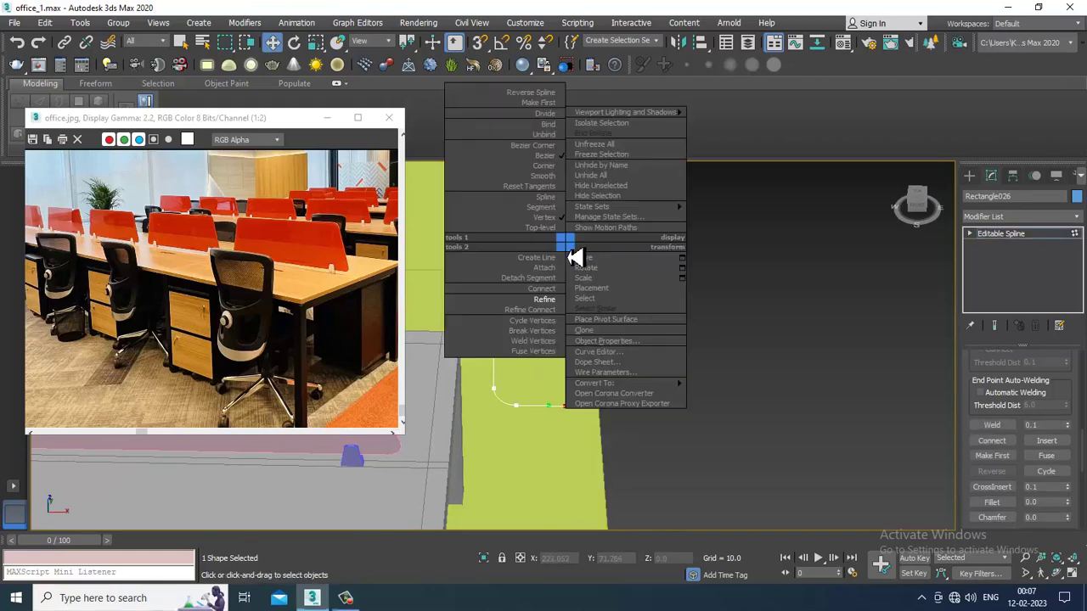
left_click(547, 178)
middle_click_drag(618, 276, 522, 311, "alt")
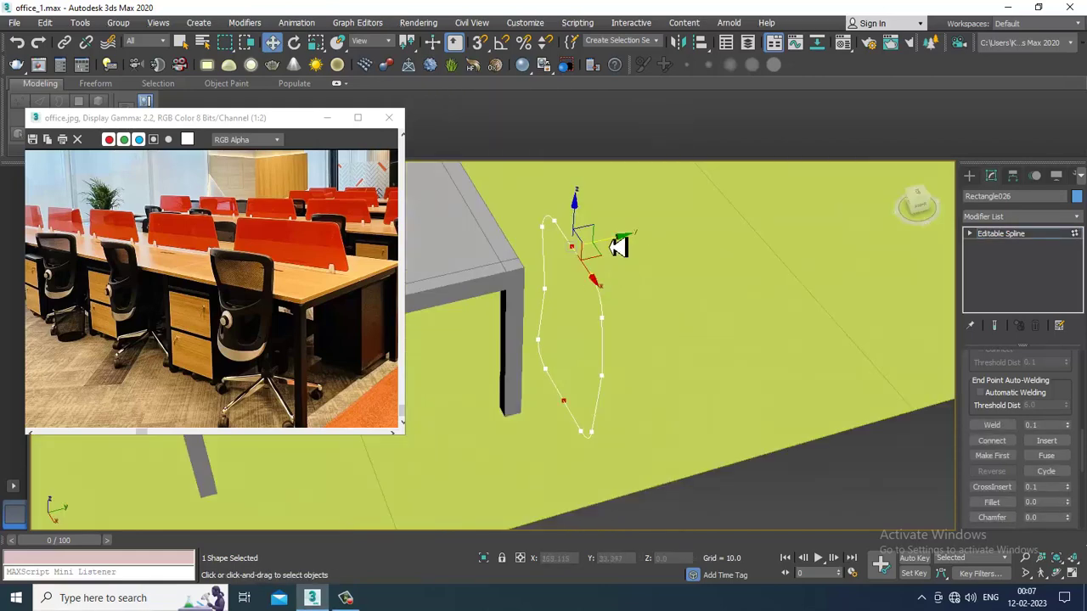
left_click_drag(619, 249, 612, 247)
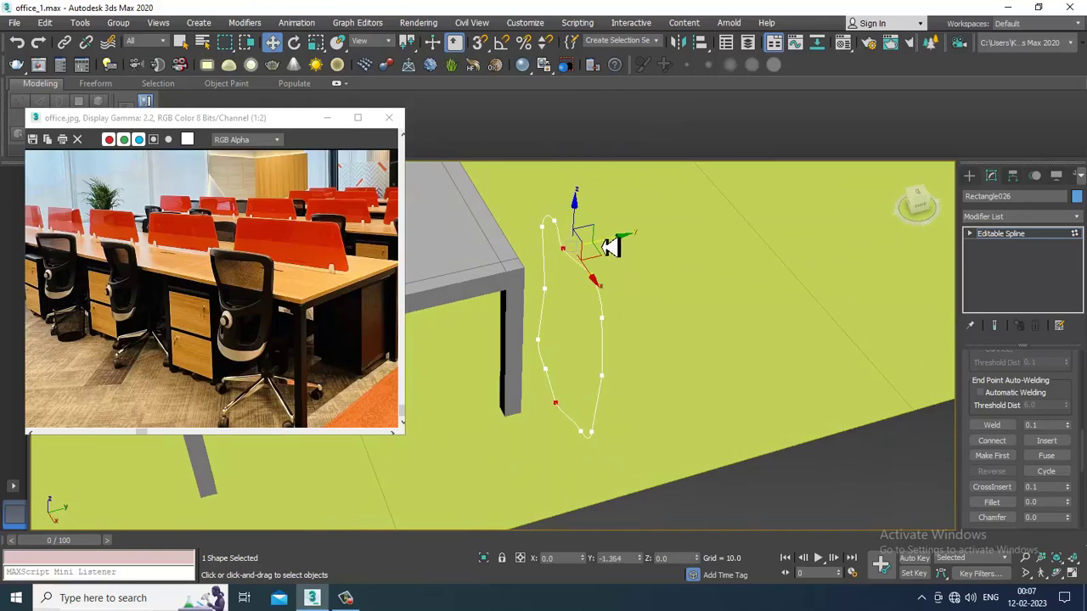
- Give the spline a rectangular rendering section and enable it in the viewport, following the chair back in the photo
middle_click_drag(609, 246, 707, 329, "alt")
scroll(708, 331, "up", 4)
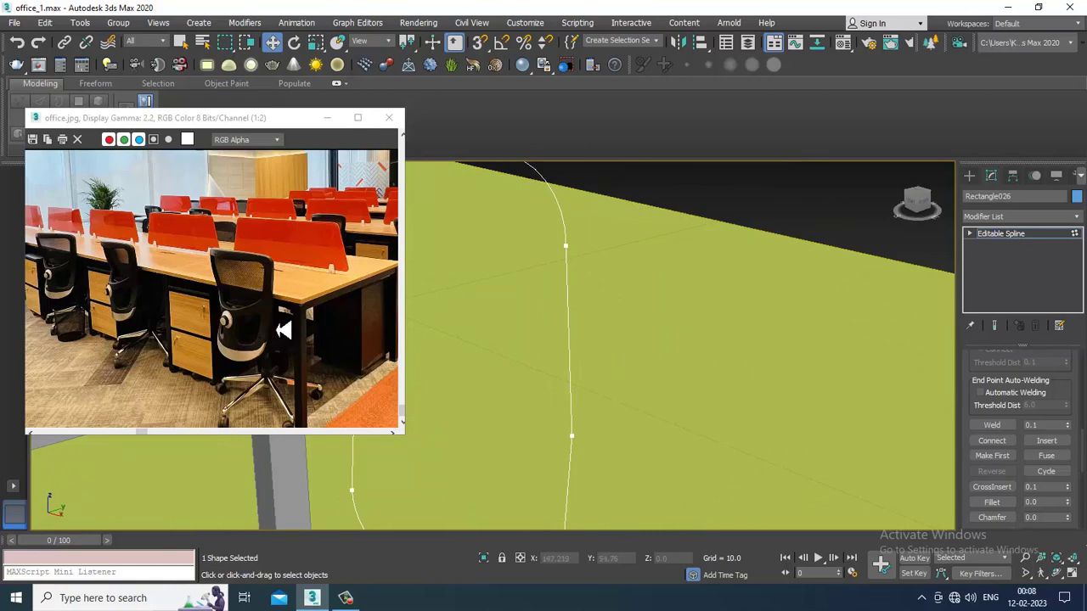
middle_click_drag(284, 330, 272, 283)
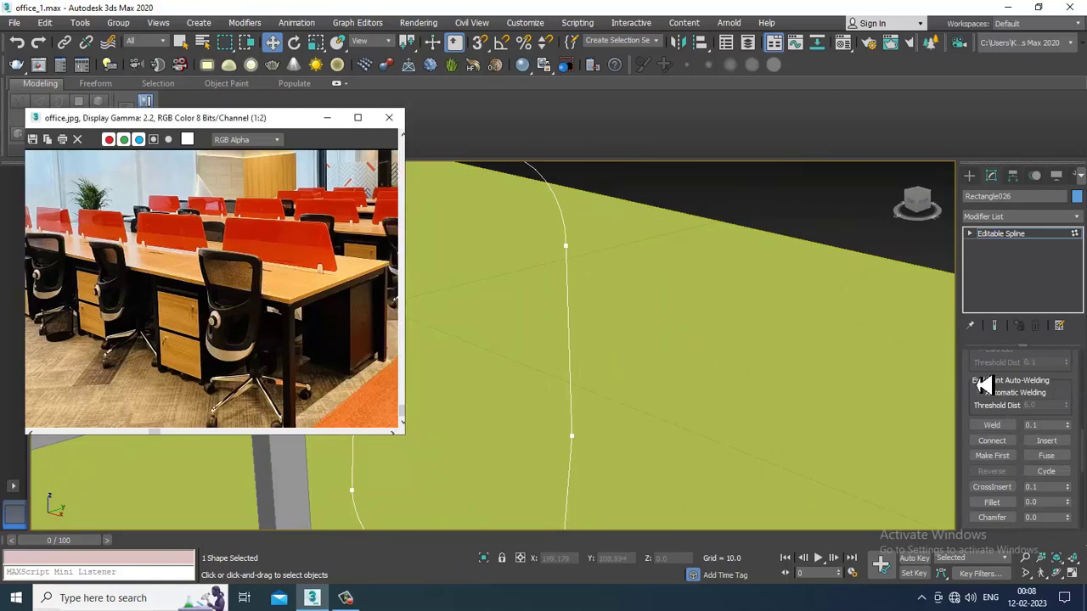
scroll(994, 382, "up", 8)
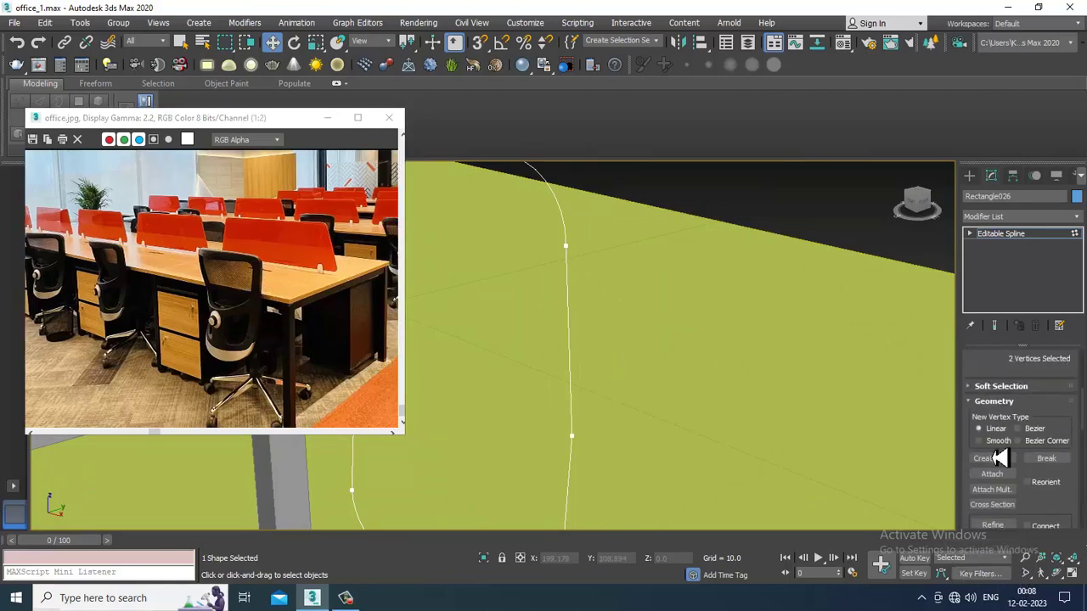
scroll(985, 375, "up", 5)
left_click(992, 357)
scroll(990, 390, "down", 2)
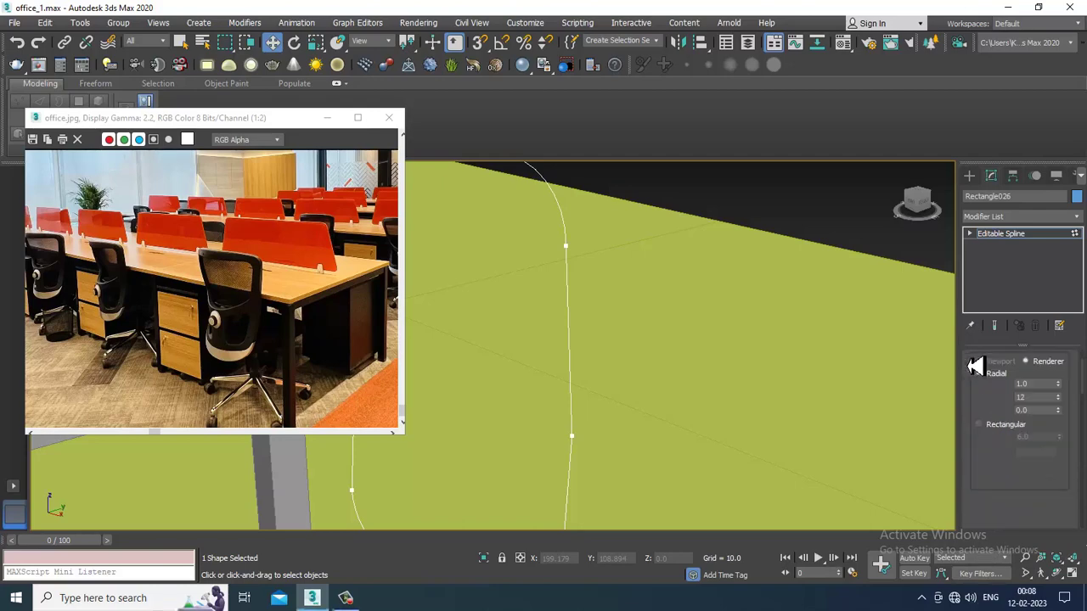
left_click(984, 426)
scroll(989, 407, "up", 3)
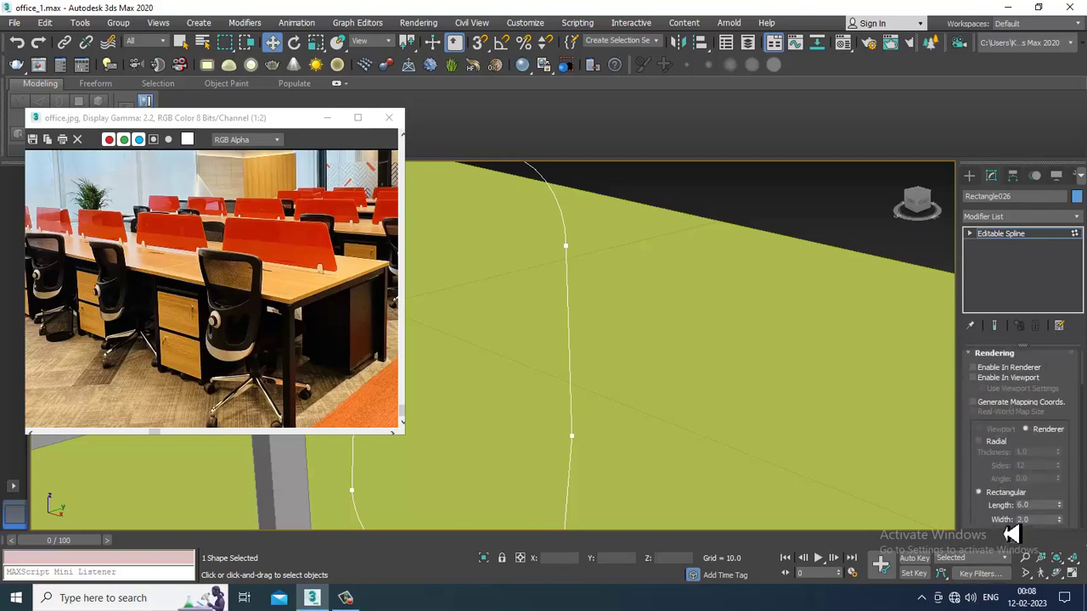
left_click(992, 375)
scroll(870, 385, "down", 5)
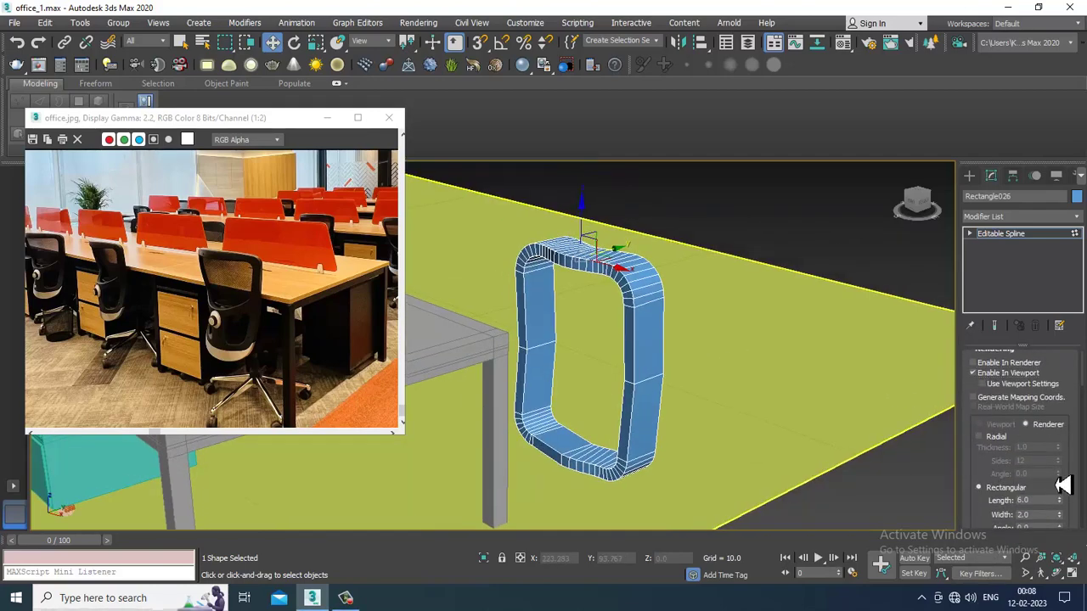
- Thin the frame's rectangular section to a length of 1.789 and a width of 2.9
left_click_drag(1063, 507, 1077, 537)
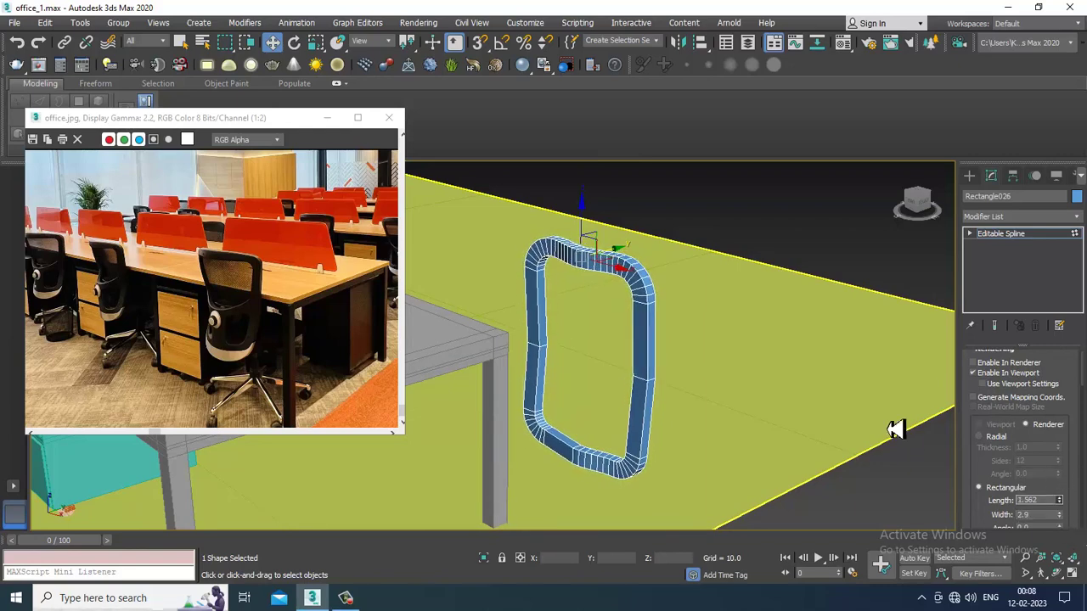
middle_click_drag(883, 423, 710, 318, "alt")
scroll(705, 385, "up", 3)
scroll(673, 332, "down", 3)
scroll(674, 332, "down", 3)
- Leave vertex editing and scale the whole chair-back frame narrower in X to about 84 percent in the front view
key("alt+w")
middle_click_drag(844, 286, 813, 275)
key("alt+w")
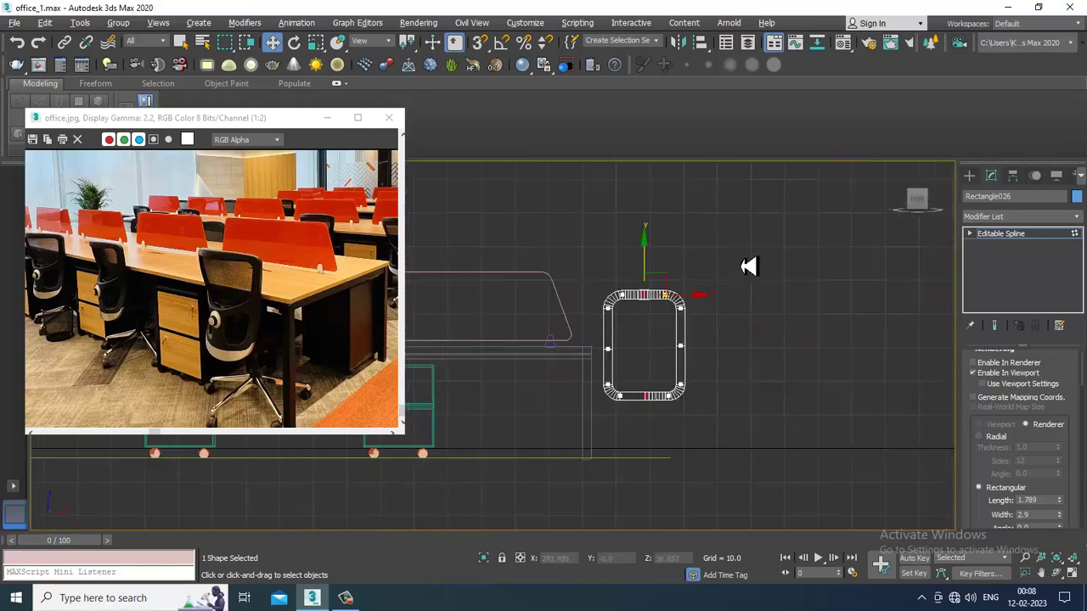
scroll(748, 266, "up", 2)
scroll(764, 292, "up", 2)
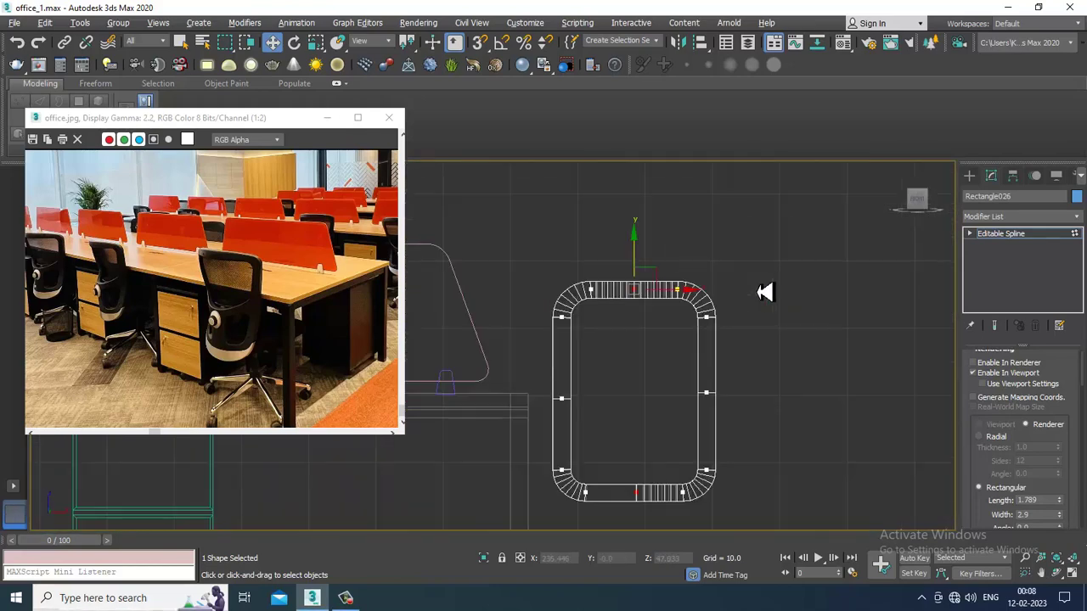
left_click(1015, 234)
key("r")
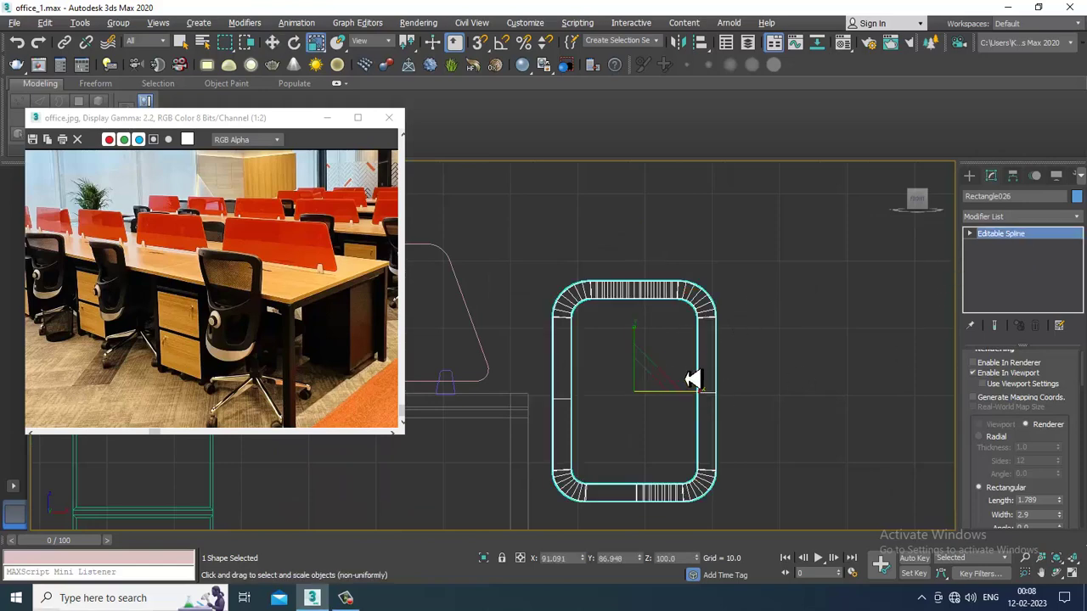
left_click_drag(704, 400, 702, 398)
- Examine the chair's backrest and base in the reference photo and compare them with the modelled frame in perspective and front views
key("alt+w")
middle_click(789, 453)
key("alt+w")
middle_click_drag(826, 422, 718, 334, "alt")
scroll(227, 294, "up", 1)
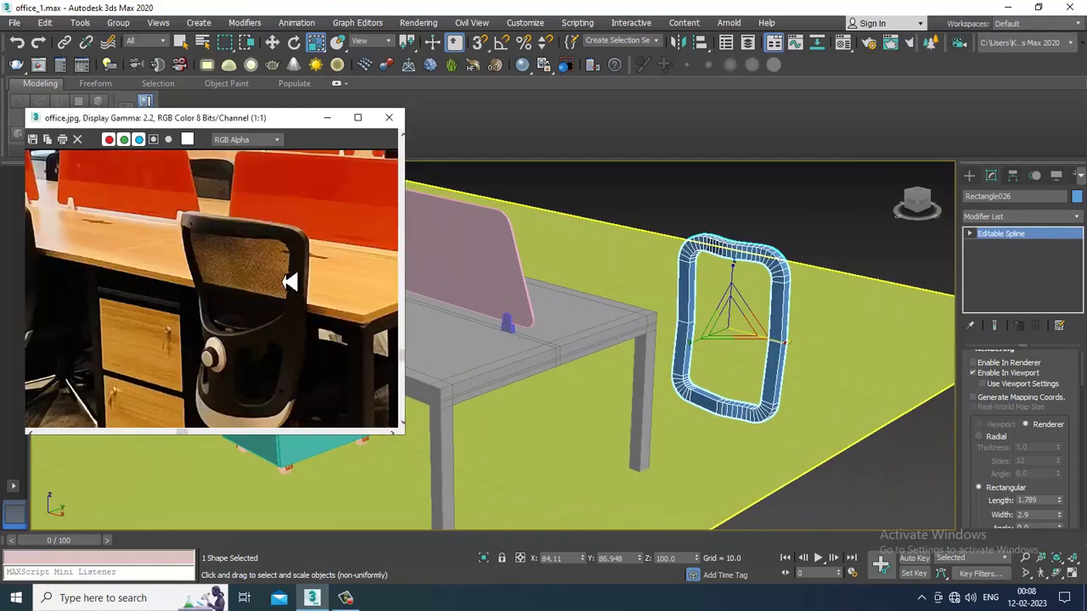
middle_click_drag(290, 281, 276, 246)
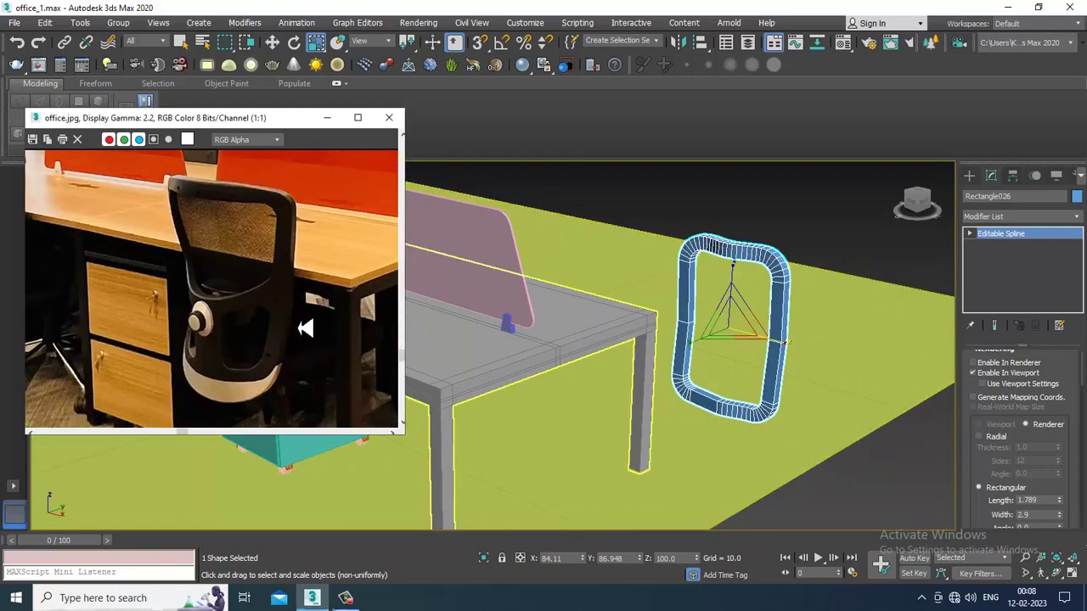
middle_click_drag(306, 328, 285, 276)
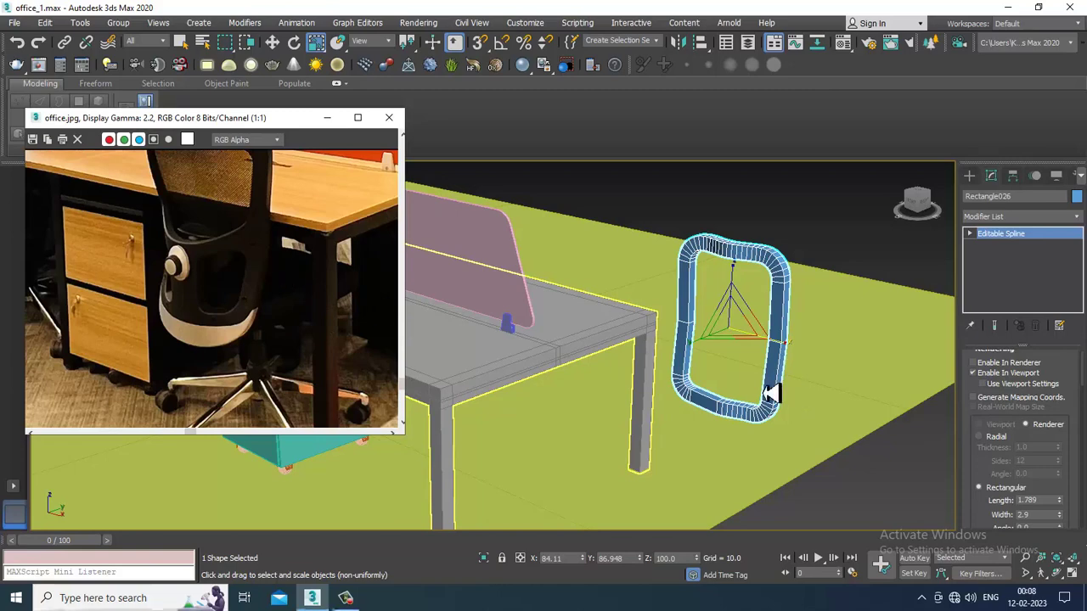
scroll(745, 376, "up", 4)
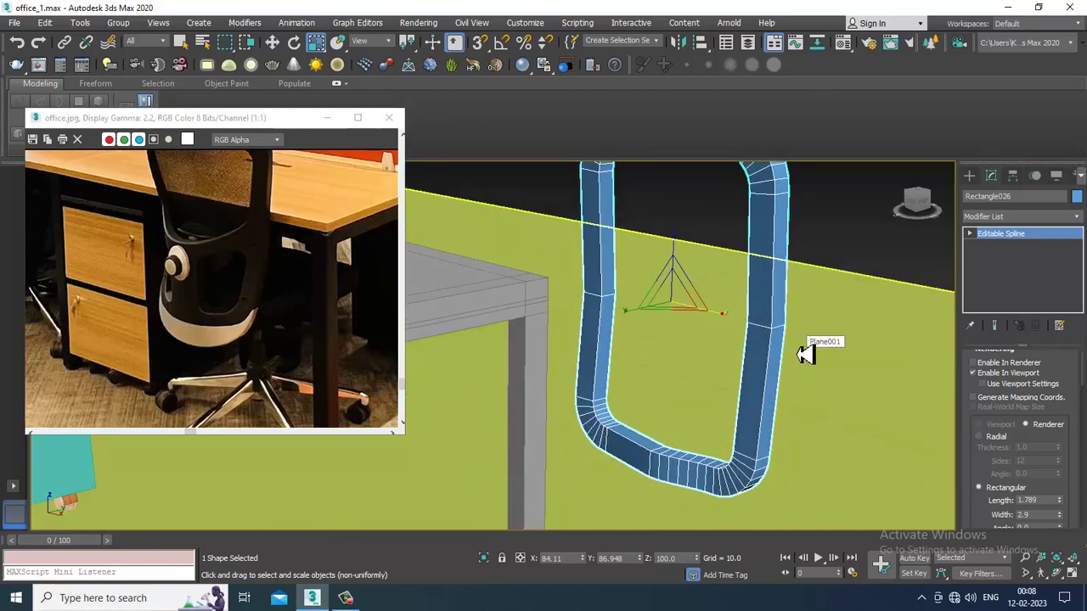
middle_click_drag(806, 354, 815, 360)
middle_click_drag(814, 293, 771, 341, "alt")
key("alt+w")
middle_click_drag(759, 250, 736, 236)
key("alt+w")
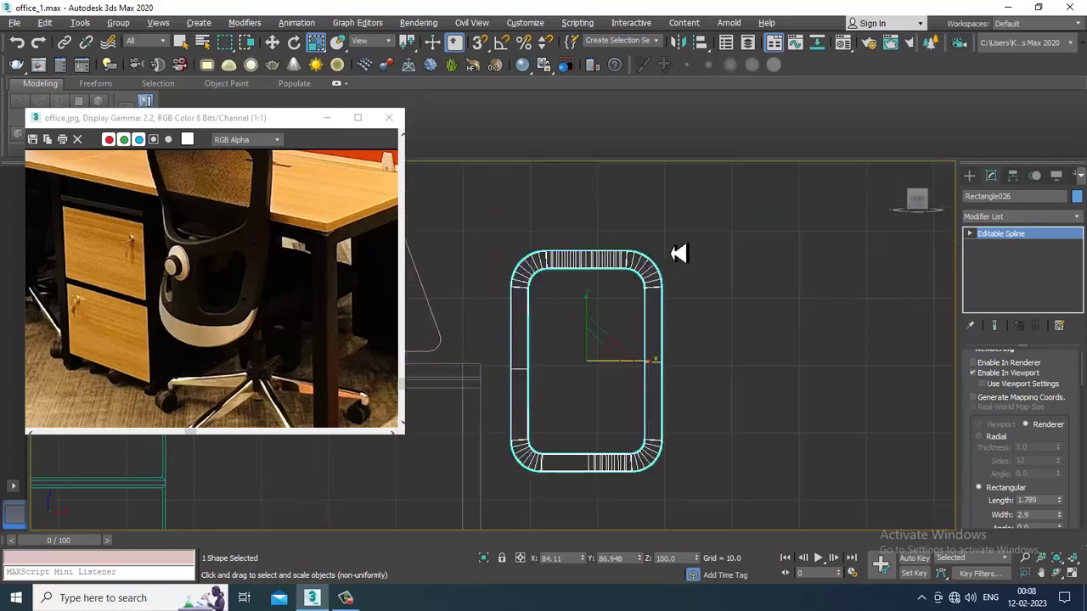
scroll(677, 255, "up", 2)
middle_click_drag(664, 276, 696, 290)
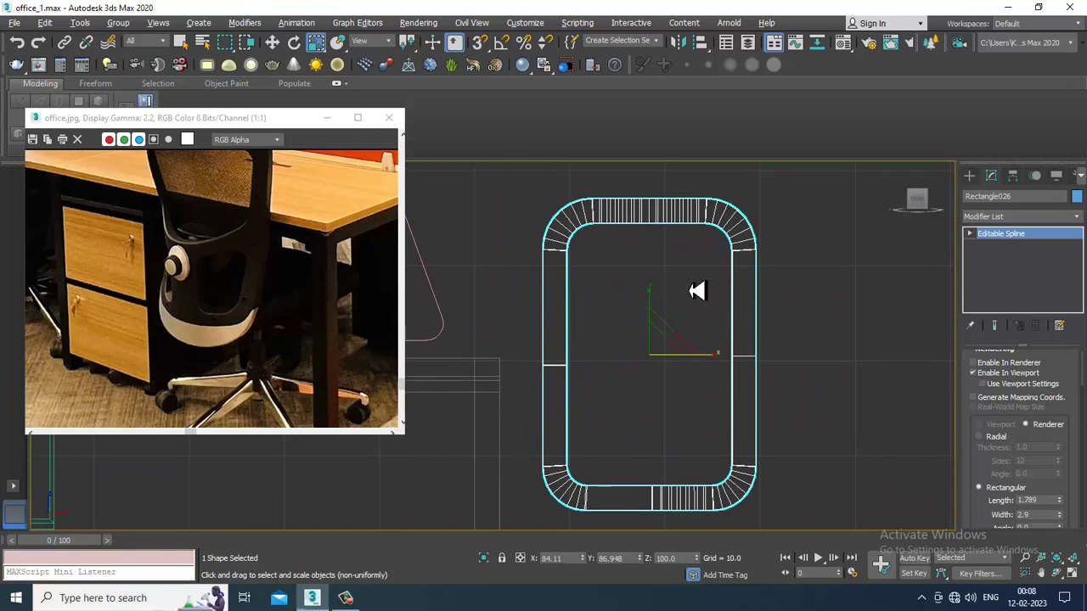
left_click(968, 175)
left_click(983, 194)
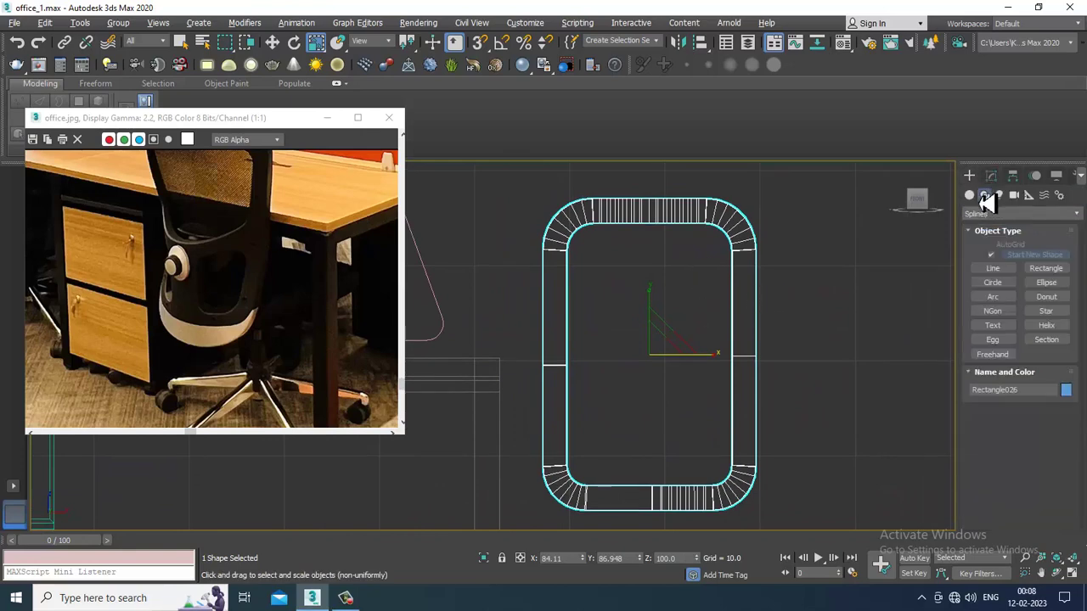
left_click(983, 271)
key("w")
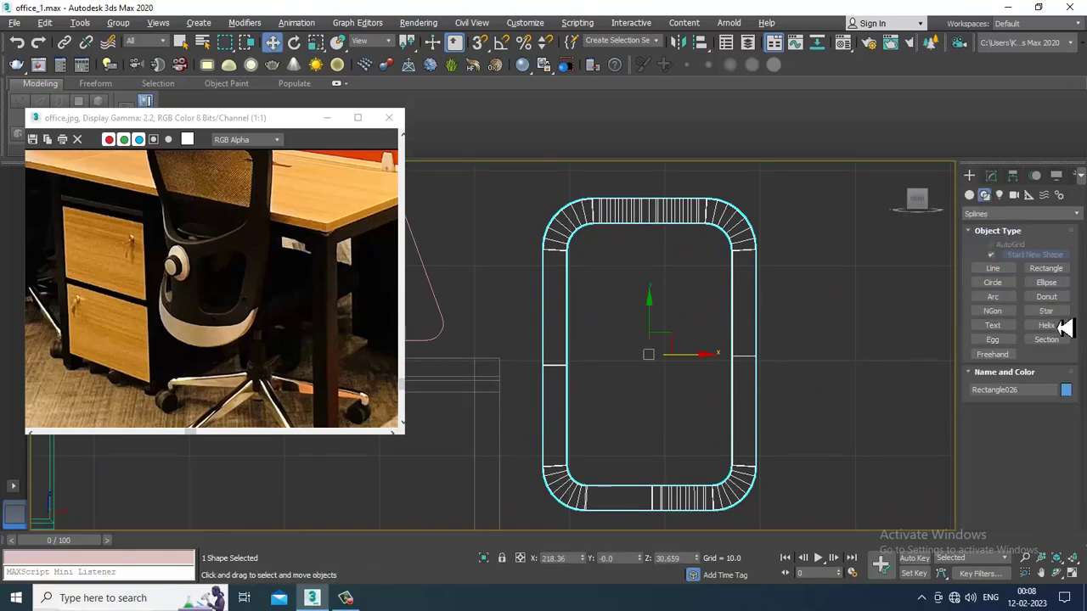
- Create a plane about 19 wide and 17 high over the upper half of the chair-back frame
left_click(968, 194)
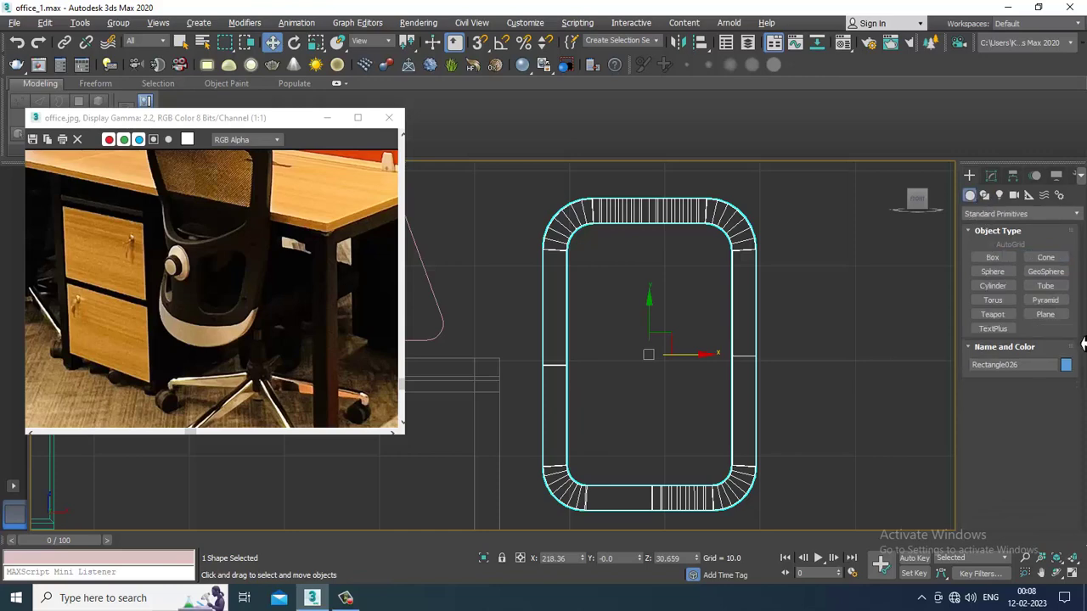
left_click(1045, 314)
left_click_drag(639, 311, 747, 388)
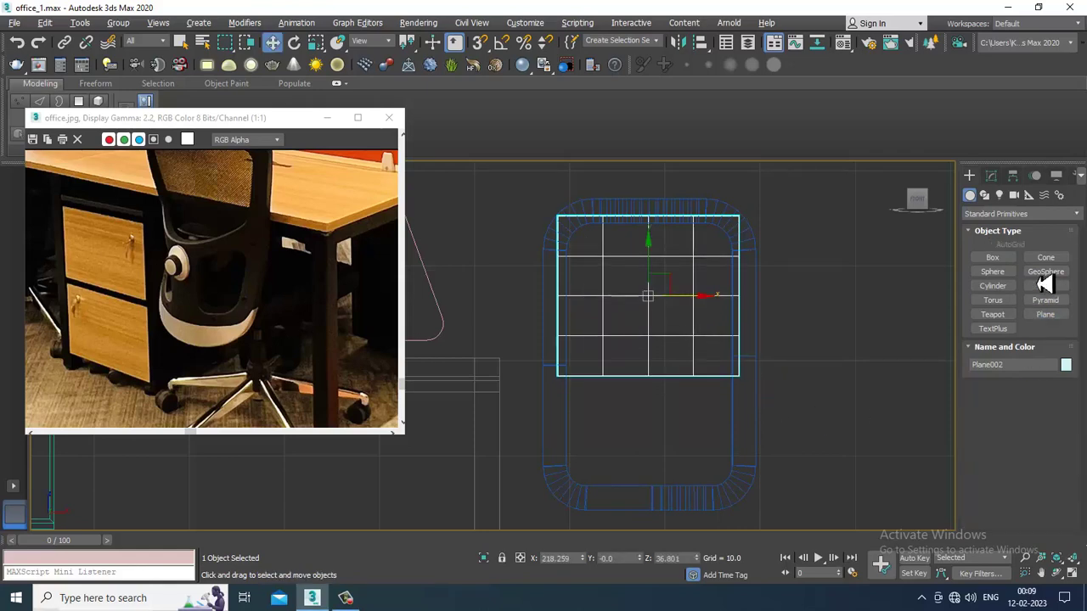
key("w")
- Set the plane's length segments to 60 and its width segments to 50
left_click(990, 175)
double_click(1037, 407)
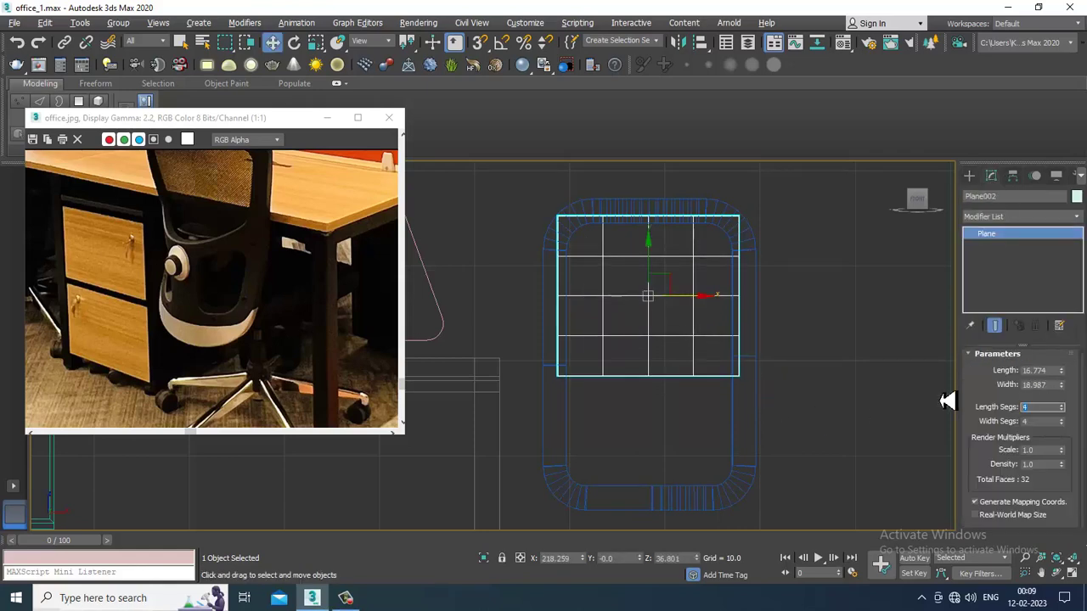
type("60")
key("Tab")
type("60")
key("Return")
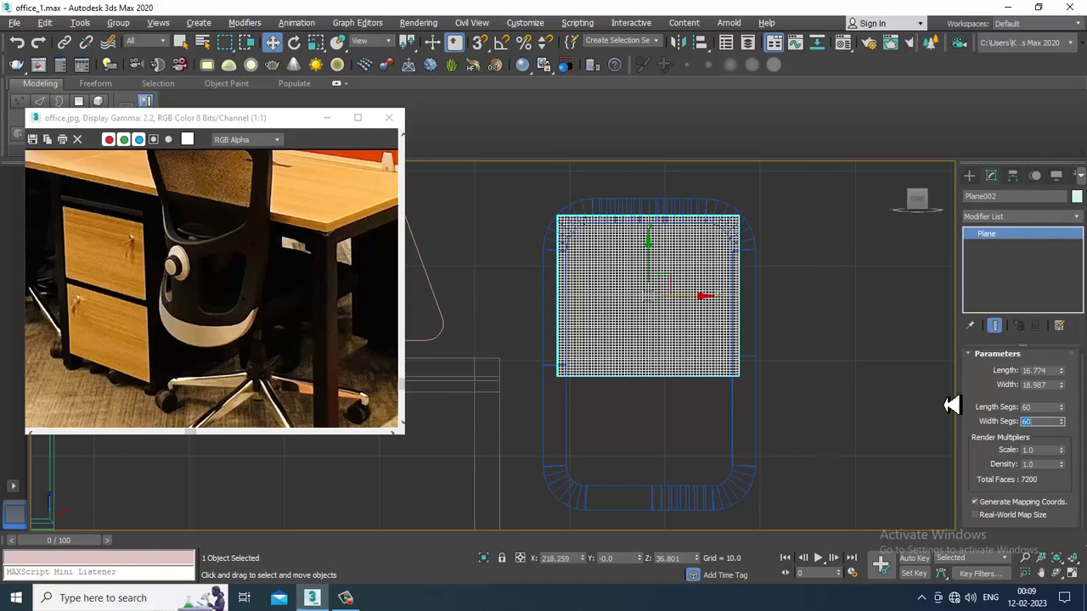
type("50")
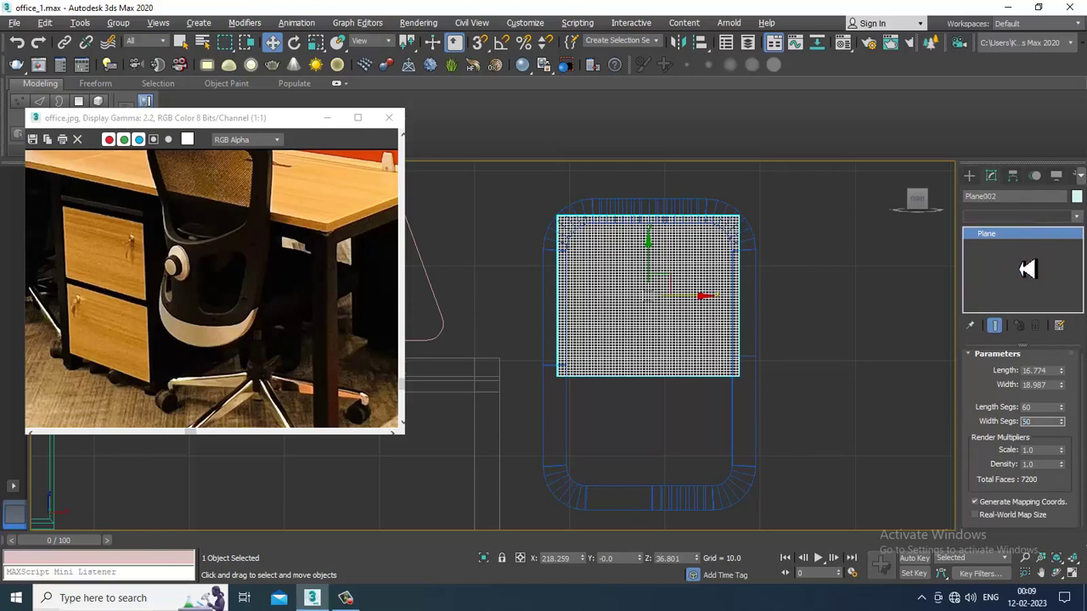
- Add a Lattice modifier to the chair-back plane with a strut radius of 0.1 and a joint radius of 0.1
left_click(1017, 215)
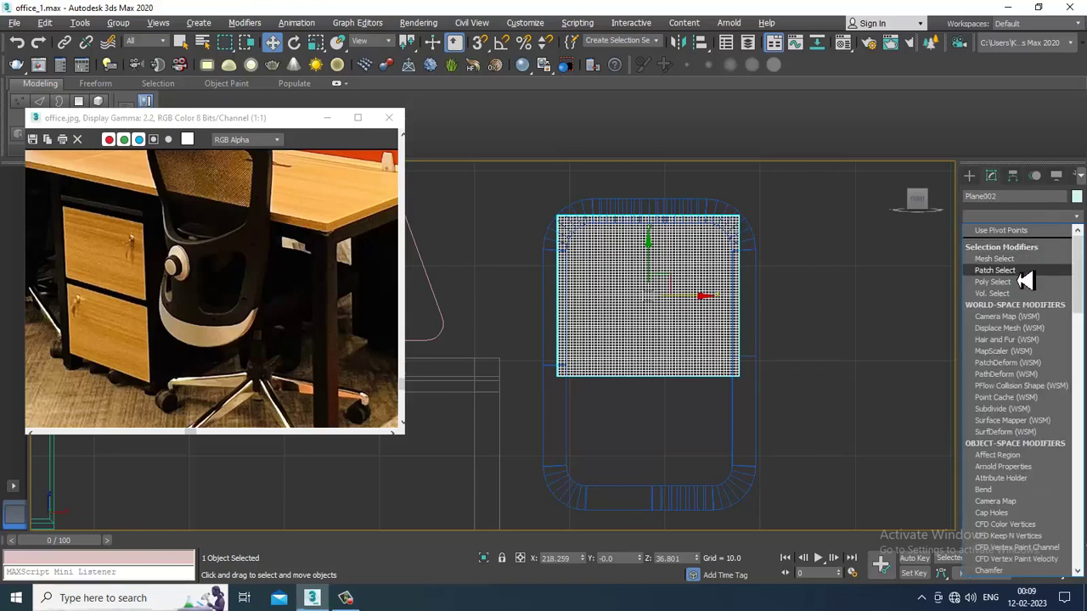
key("l")
key("Return")
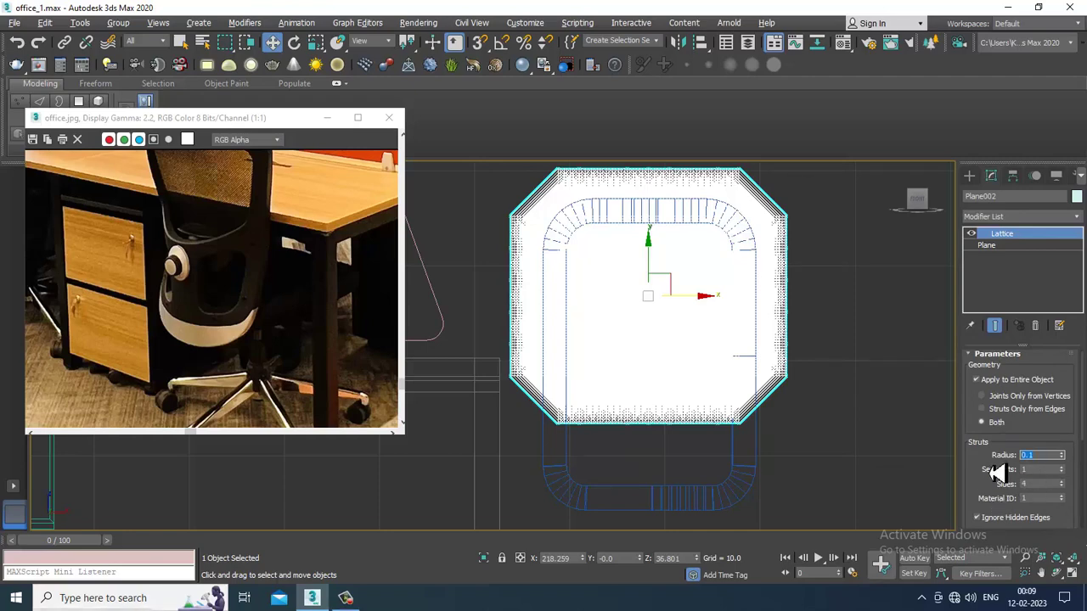
scroll(1018, 474, "down", 3)
scroll(1040, 478, "down", 2)
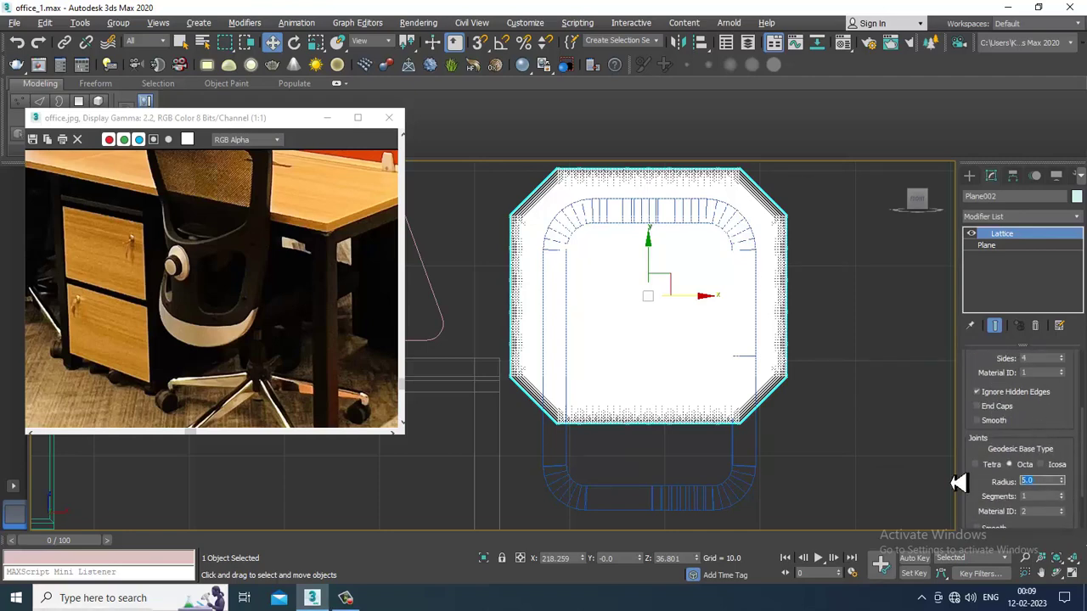
type("1")
key("Return")
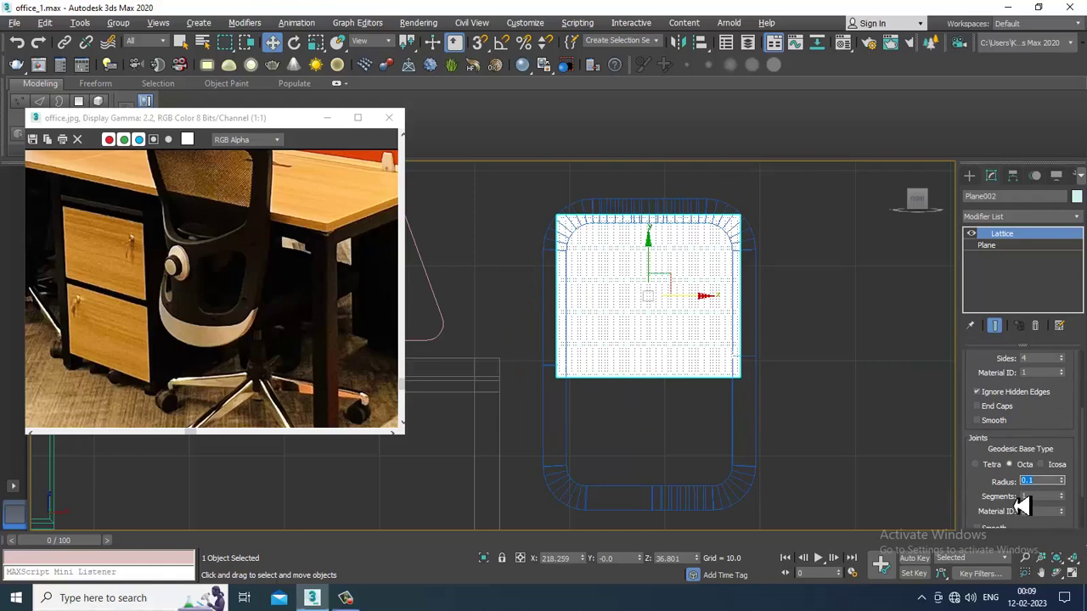
- Hide the edged-faces display in the perspective view and set the backrest mesh's Lattice strut radius to 0.01
key("alt+w")
middle_click(878, 399)
key("alt+w")
middle_click_drag(790, 378, 643, 308, "alt")
left_click(582, 217)
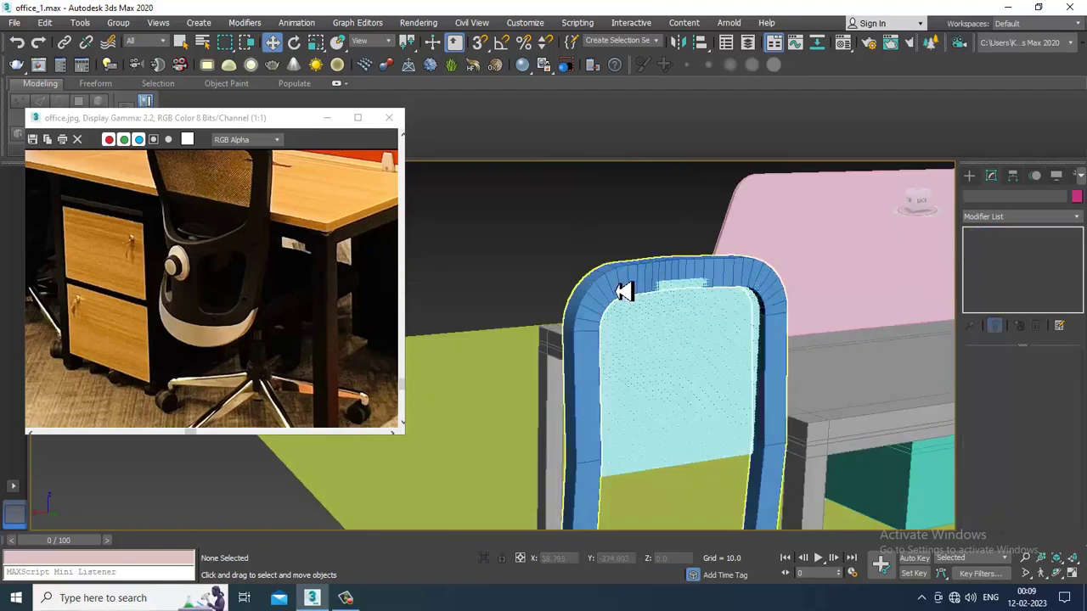
scroll(688, 368, "up", 3)
key("F4")
left_click(704, 392)
scroll(691, 342, "up", 5)
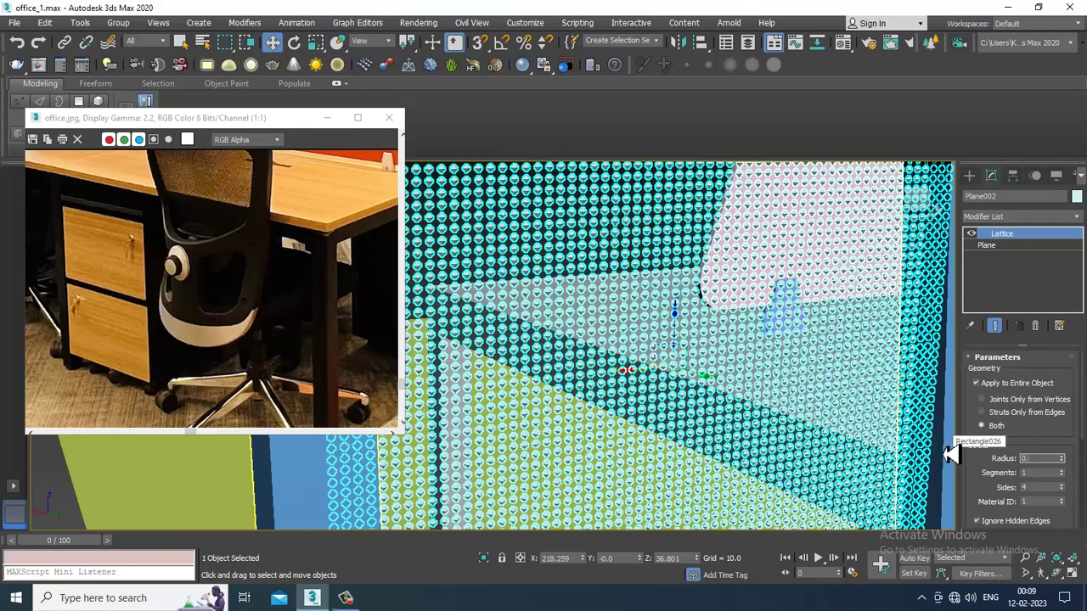
key("Return")
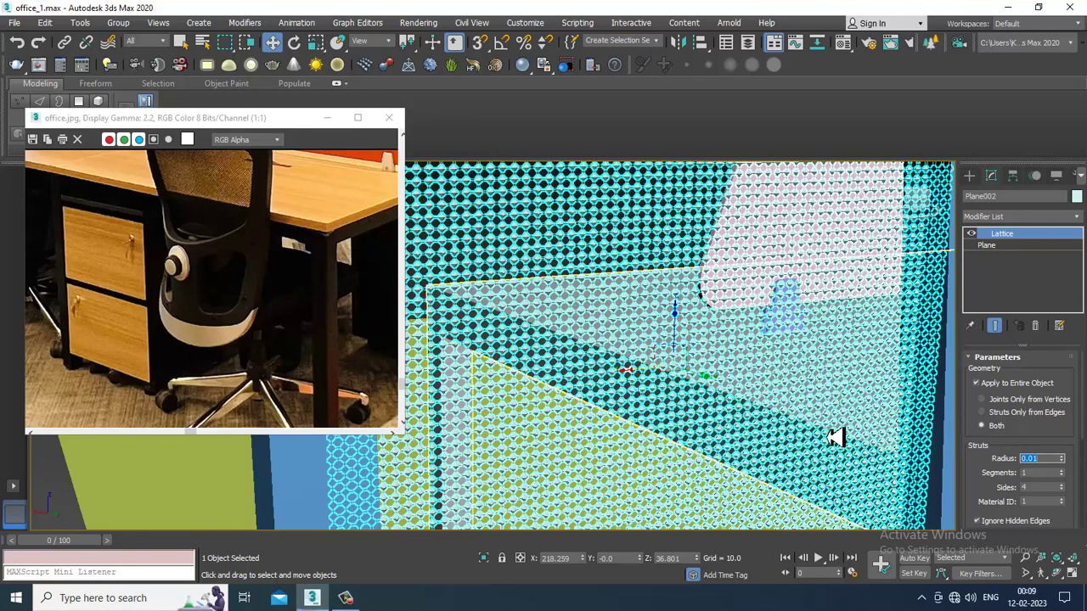
- Set the Lattice joint radius of the backrest mesh to 0.05
middle_click_drag(837, 436, 880, 359)
left_click_drag(1002, 489, 1003, 377)
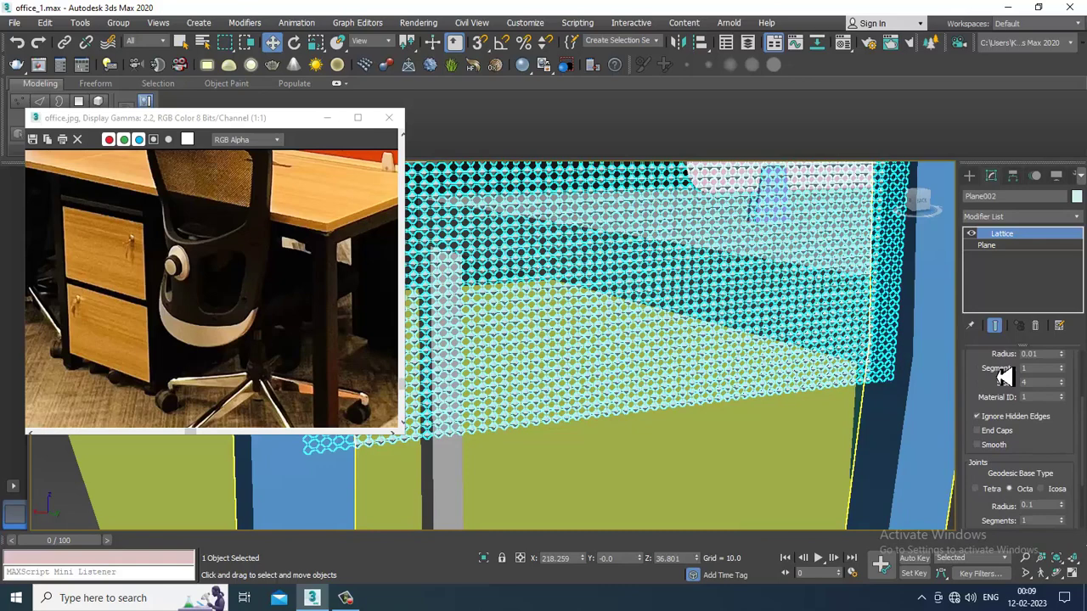
double_click(1040, 507)
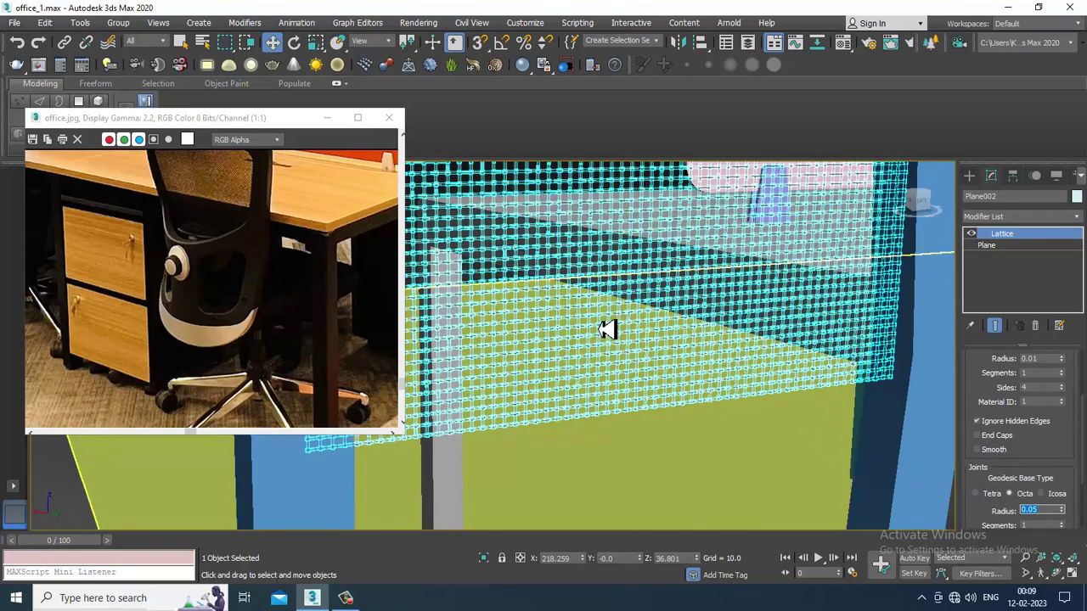
scroll(645, 297, "down", 5)
scroll(659, 323, "up", 5)
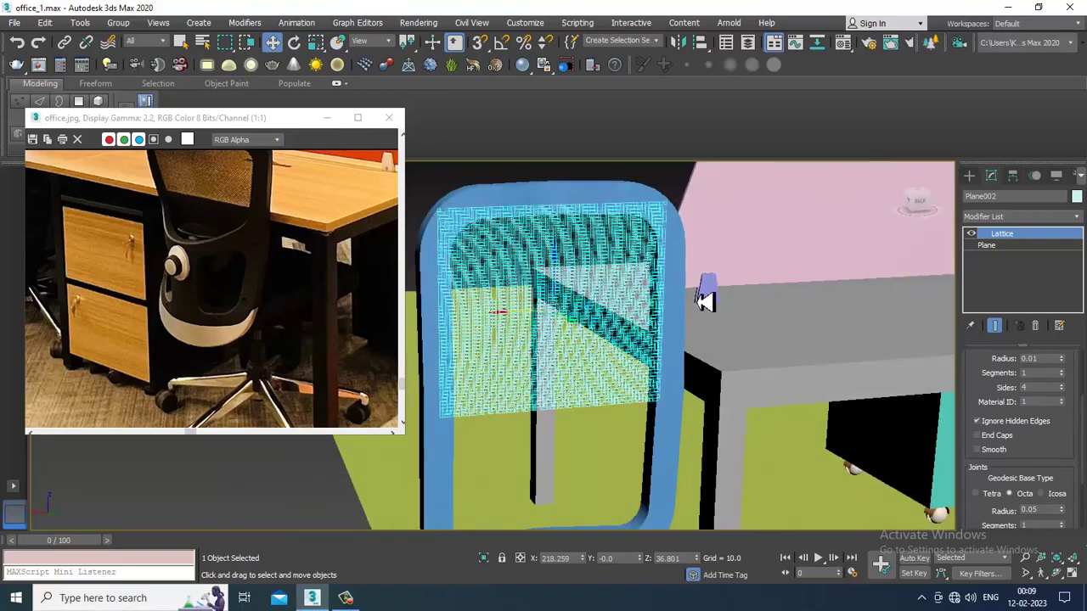
- Add an FFD(box) modifier above the Lattice on the backrest mesh
middle_click_drag(849, 299, 970, 294, "alt")
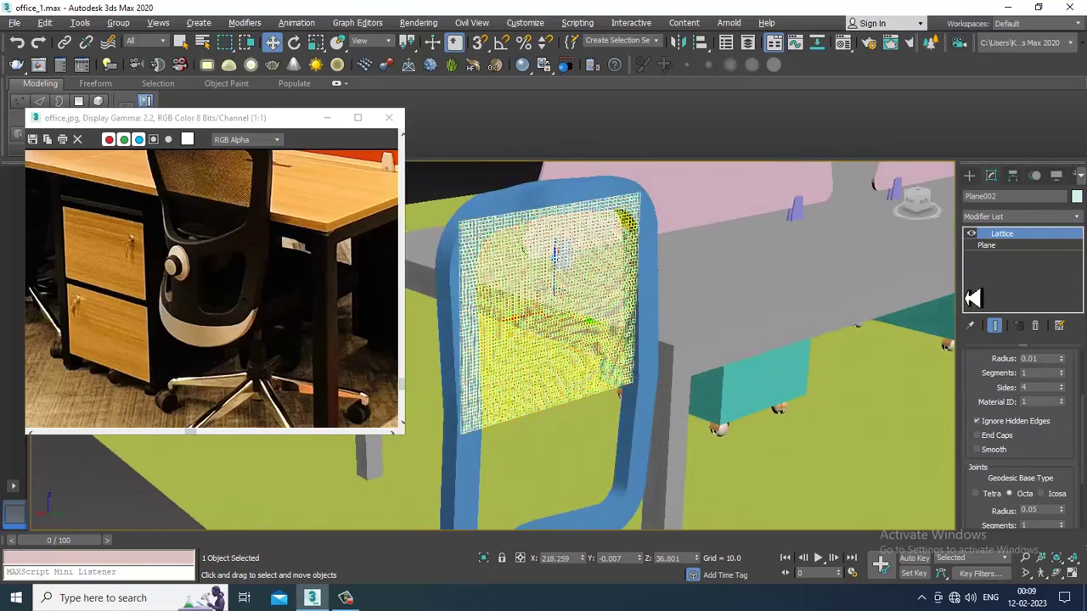
left_click(1019, 217)
key("f")
key("f")
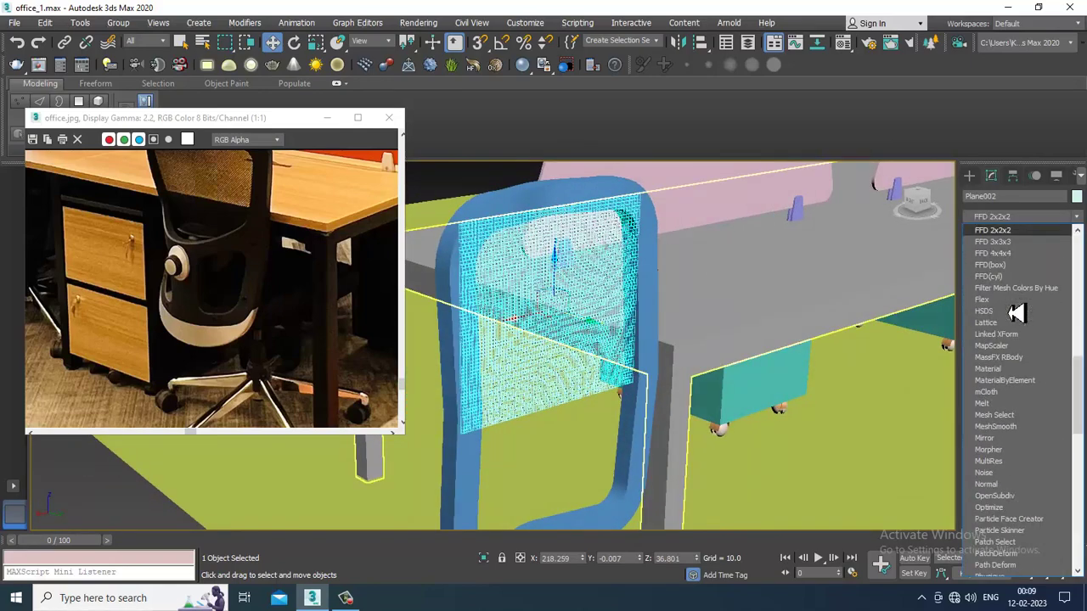
left_click(1019, 264)
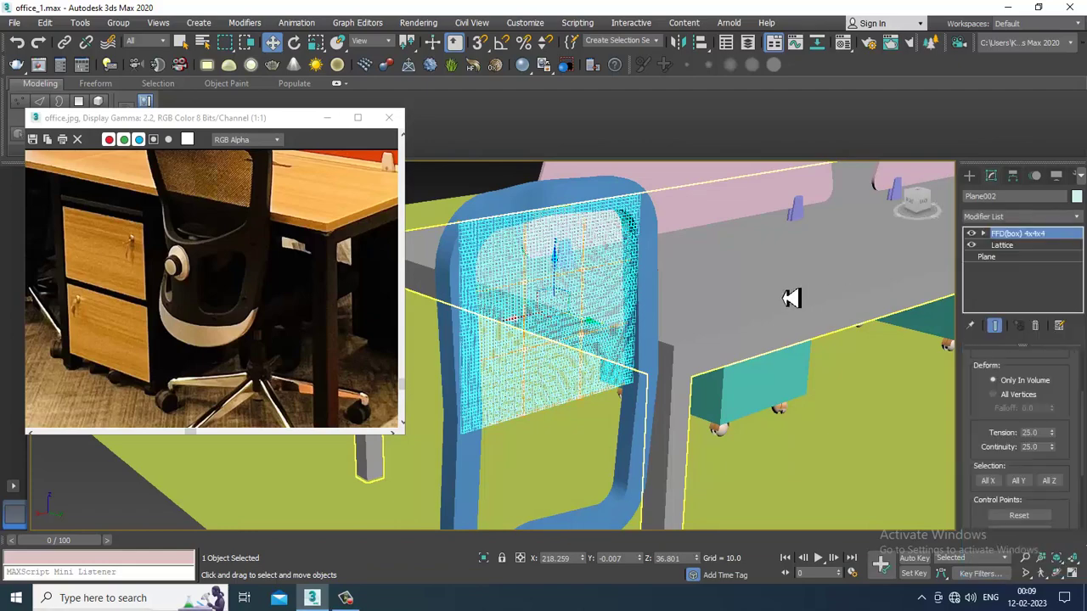
- Shift the middle columns of FFD control points in Y to bow the backrest mesh, and leave control-point editing
middle_click_drag(789, 297, 646, 338, "alt")
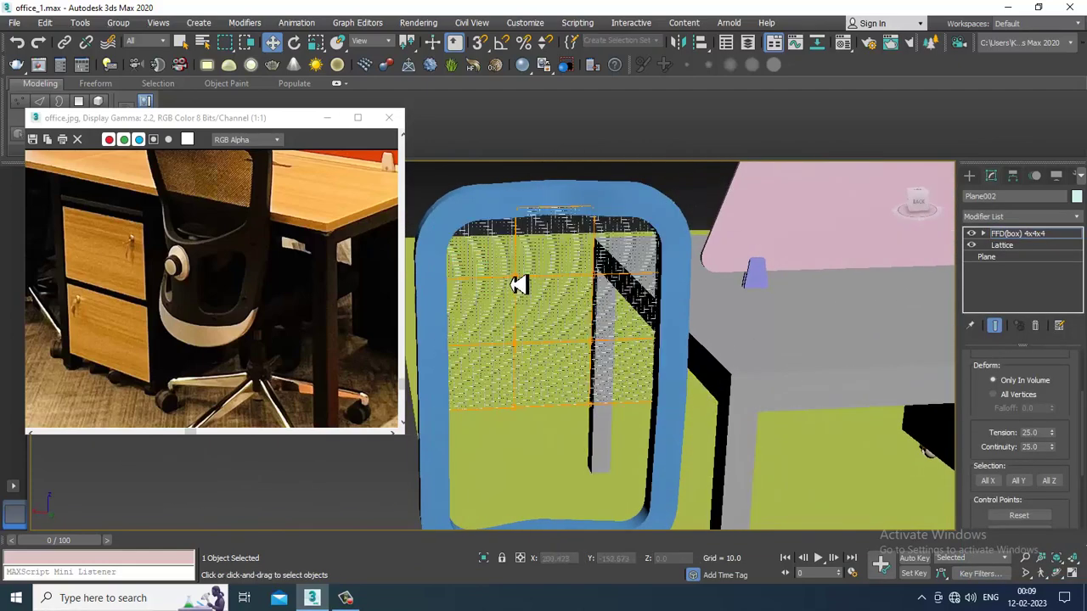
middle_click_drag(618, 434, 586, 343, "alt")
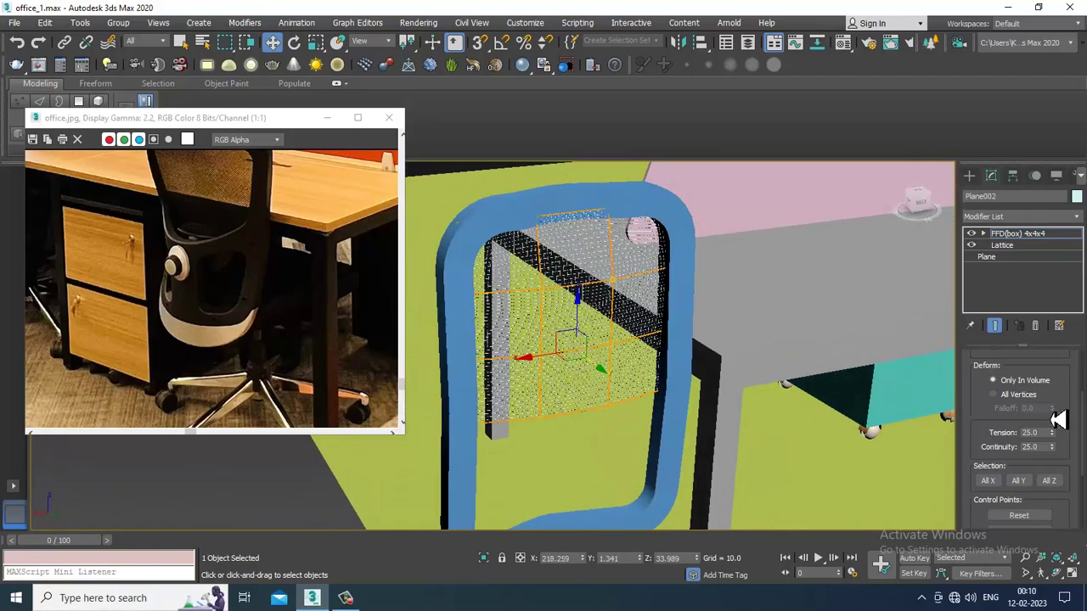
middle_click_drag(760, 358, 603, 301, "alt")
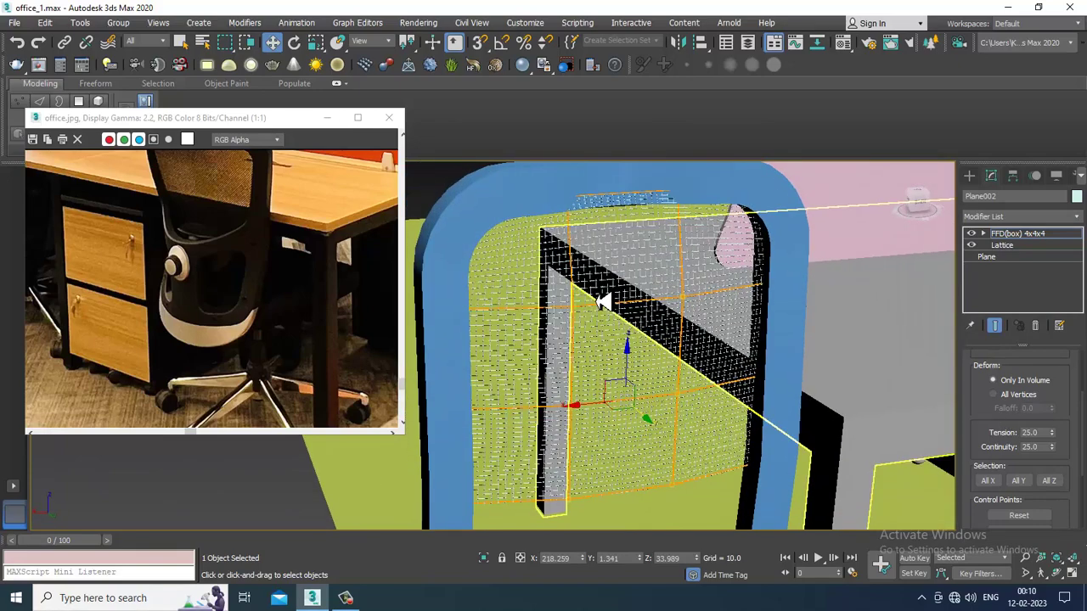
left_click(1042, 235)
- Examine how the curved mesh sits in the chair-back frame and compare it with the chair in the reference photo
scroll(651, 293, "down", 10)
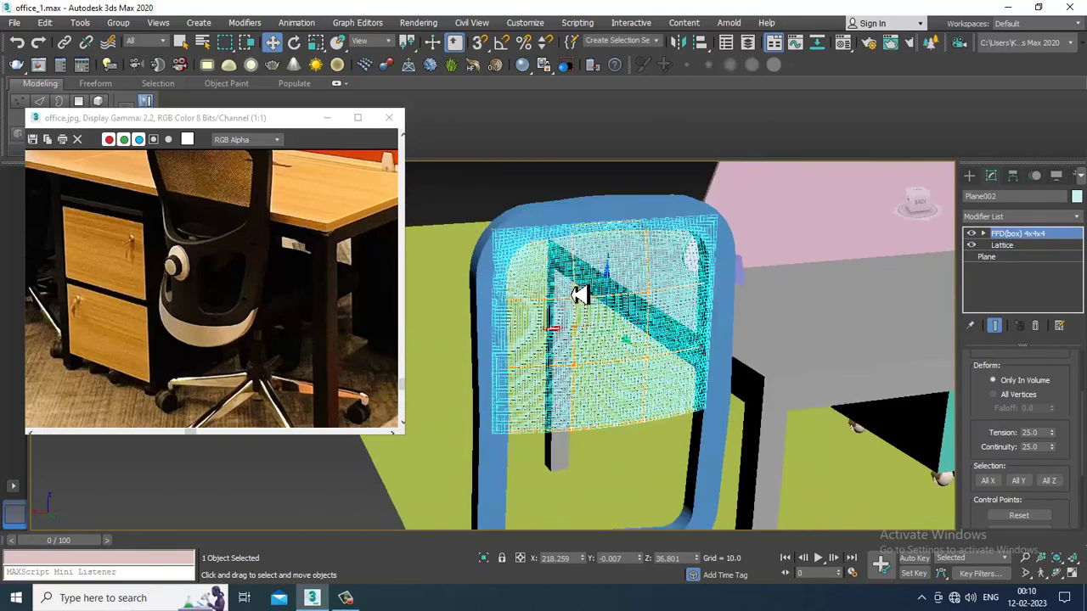
middle_click_drag(718, 316, 638, 340, "alt")
middle_click_drag(312, 306, 334, 331)
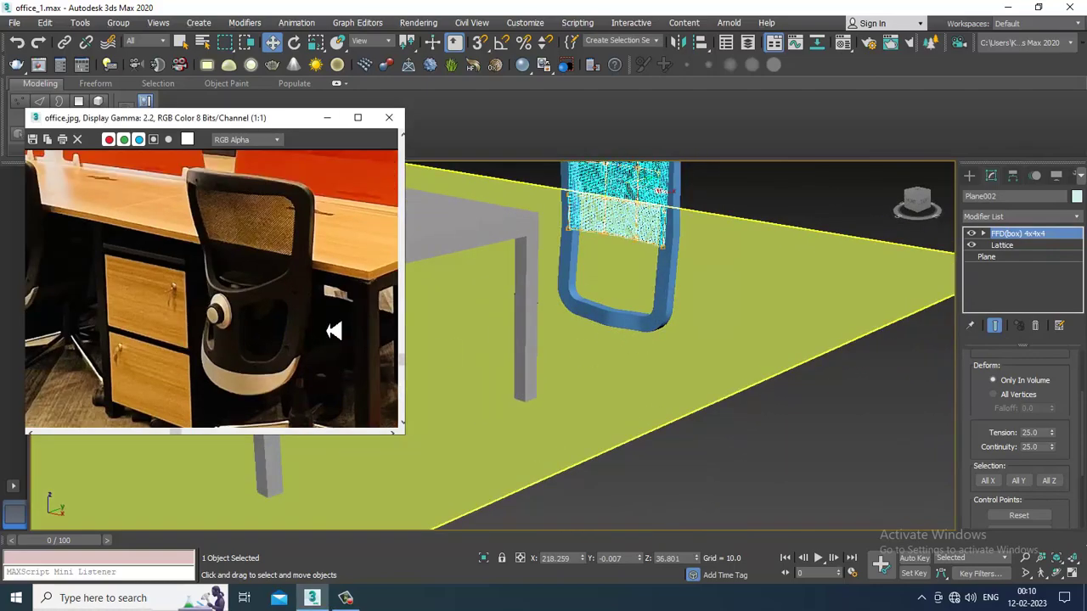
middle_click_drag(824, 301, 672, 306, "alt")
scroll(679, 304, "up", 5)
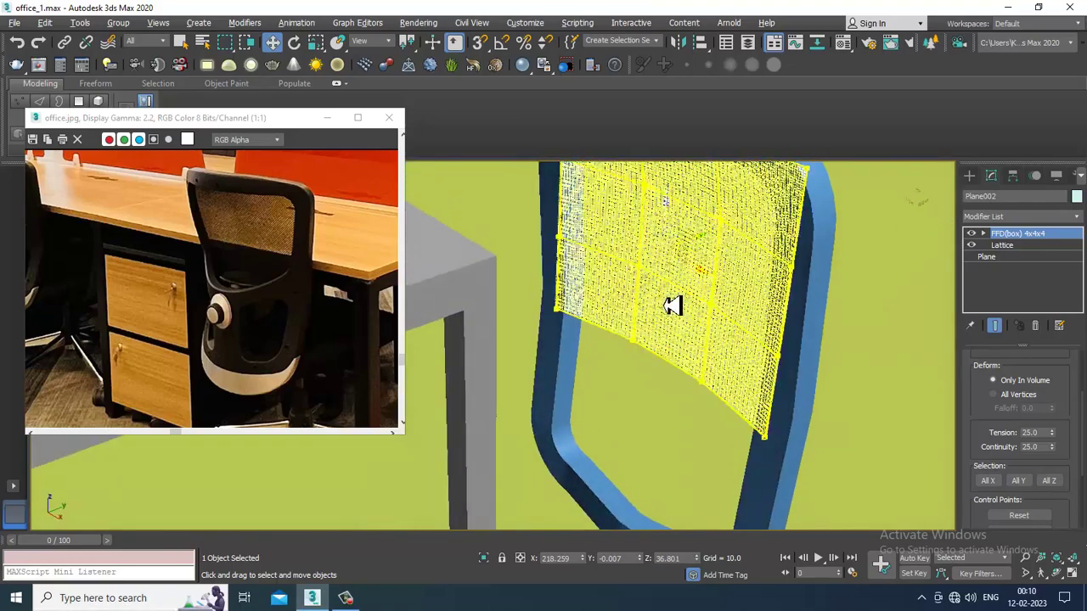
middle_click_drag(716, 244, 891, 291, "alt")
scroll(788, 283, "down", 5)
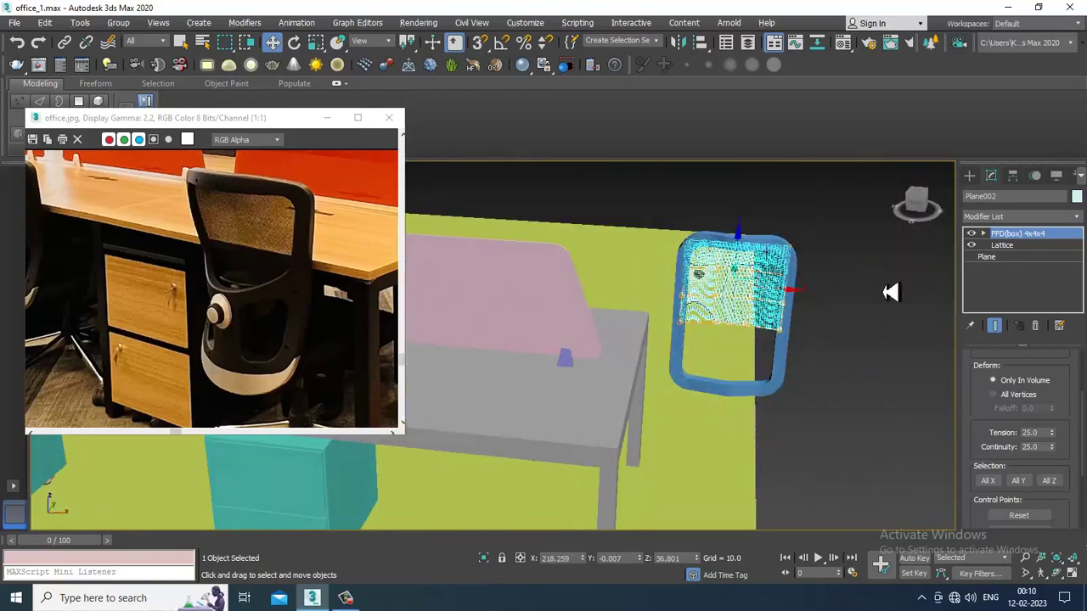
left_click(896, 297)
scroll(747, 294, "up", 3)
middle_click_drag(747, 294, 772, 291, "alt")
left_click(551, 297)
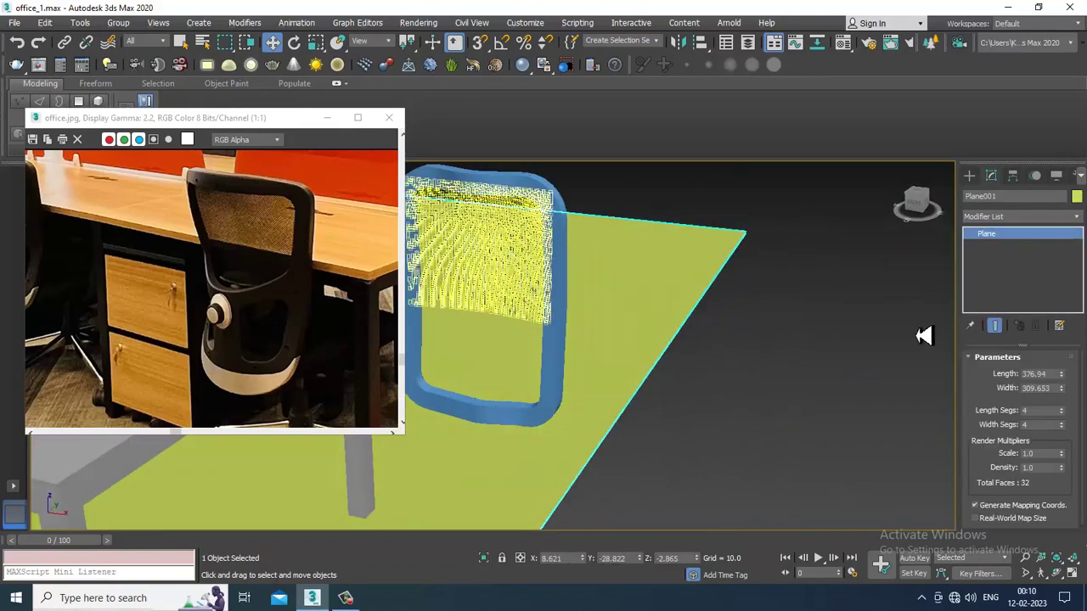
- Select the backrest mesh, disable its Lattice modifier and enter Control Points editing of the FFD(box)
left_click(529, 267)
left_click(972, 245)
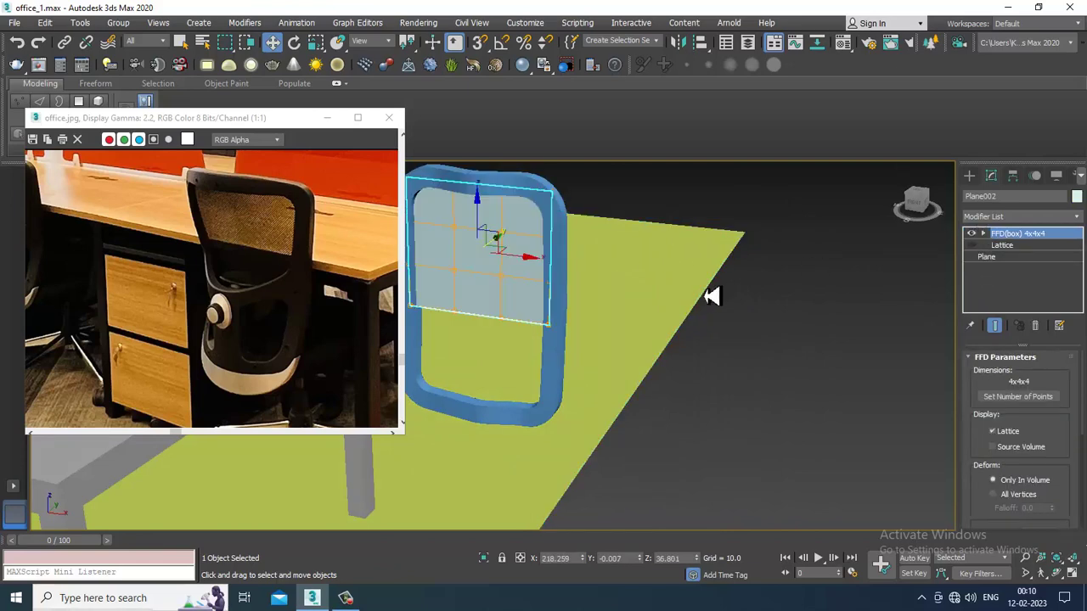
middle_click_drag(712, 295, 613, 311, "alt")
left_click(983, 233)
left_click(1009, 246)
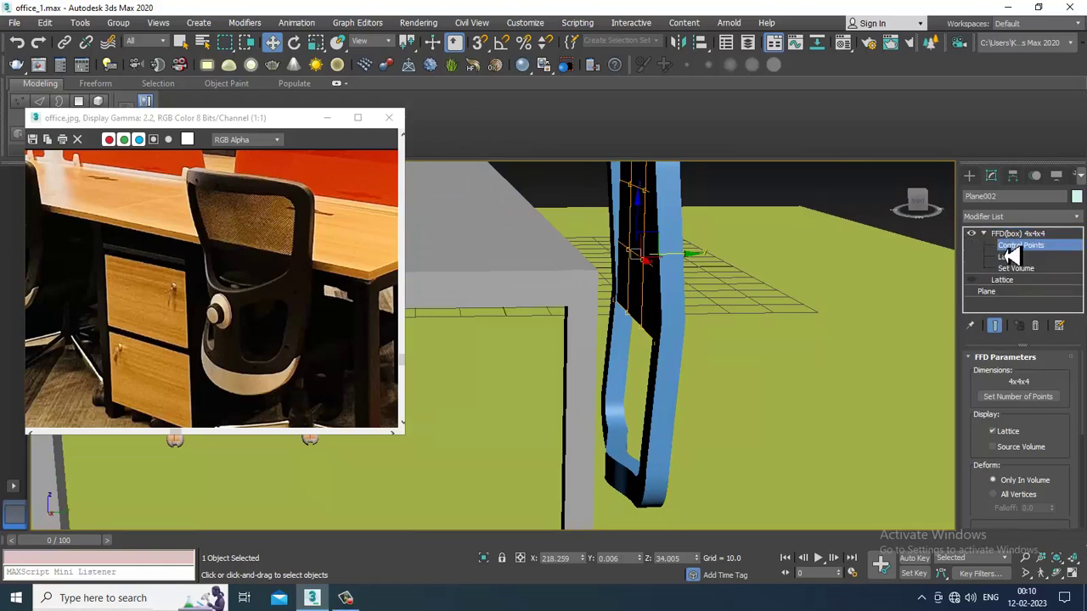
- Try moving the lower and middle FFD control points of the backrest plane in Y, checking in wireframe and shaded display
left_click_drag(705, 375, 704, 372)
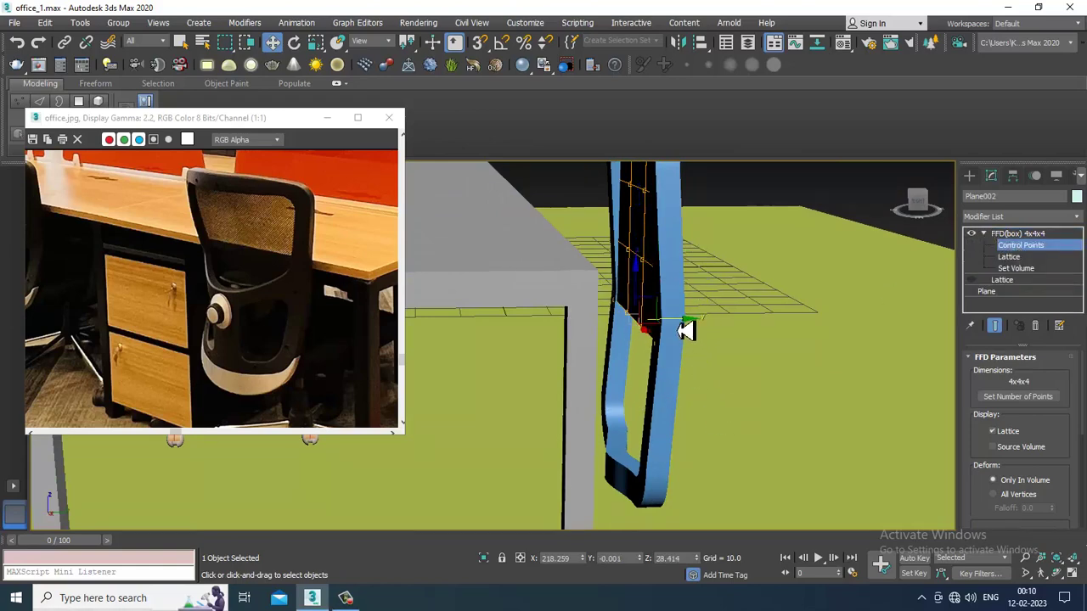
mouse_move(722, 289)
left_mouse_down()
mouse_move(691, 275)
mouse_move(688, 260)
mouse_move(721, 292)
left_mouse_up()
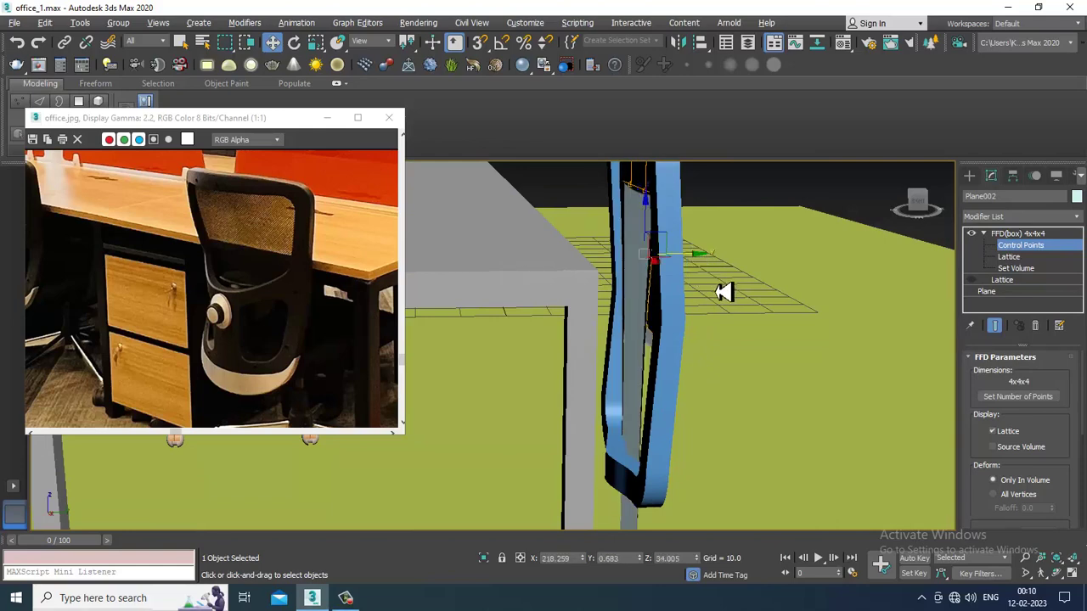
middle_click_drag(721, 291, 774, 299, "alt")
key("F3")
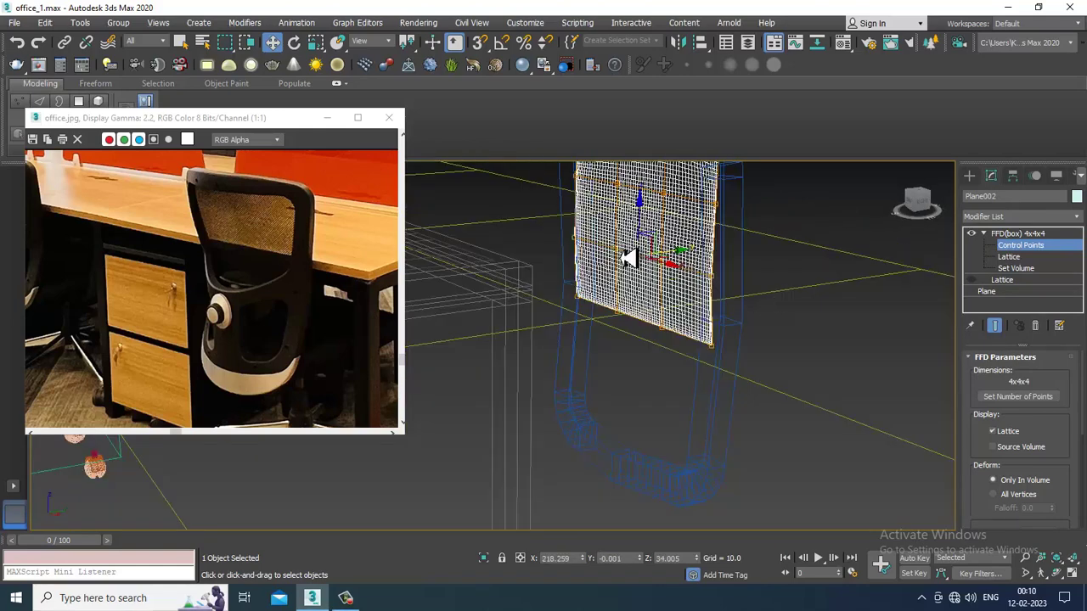
middle_click_drag(672, 270, 758, 263, "alt")
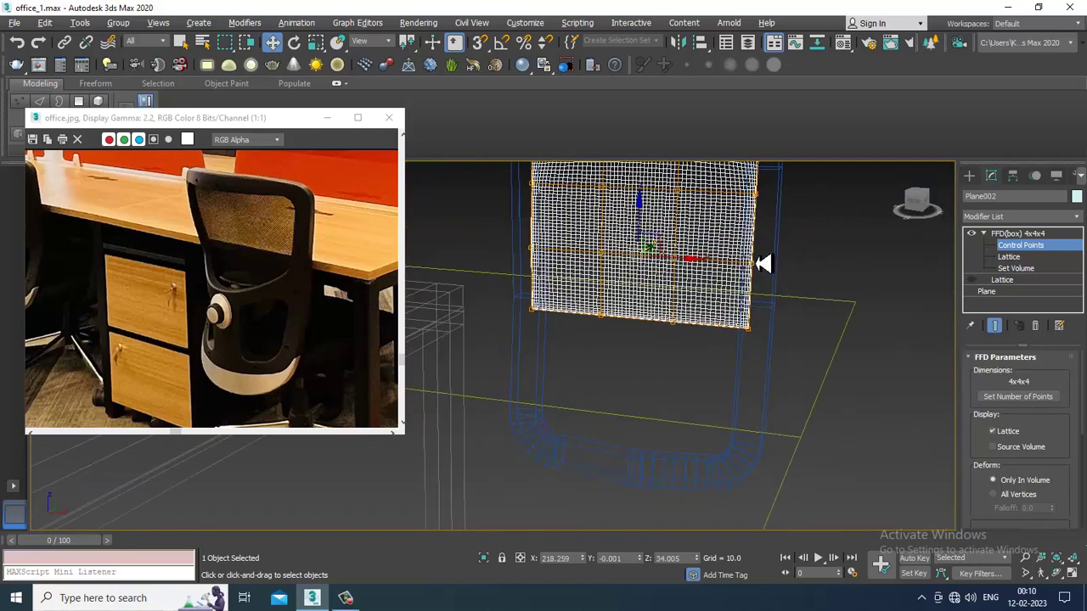
key("F3")
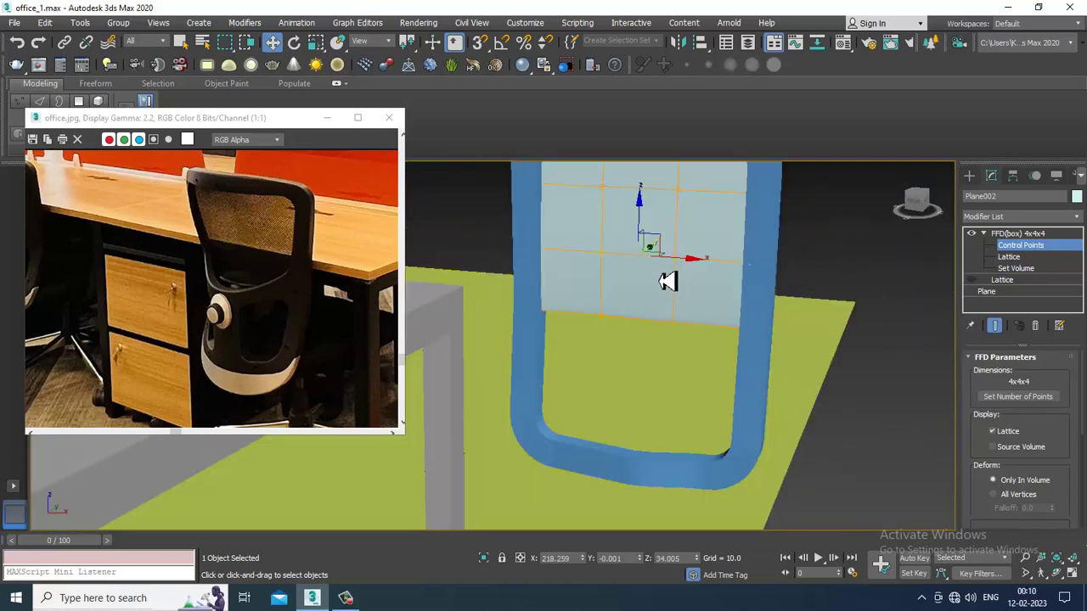
middle_click_drag(669, 281, 657, 285, "alt")
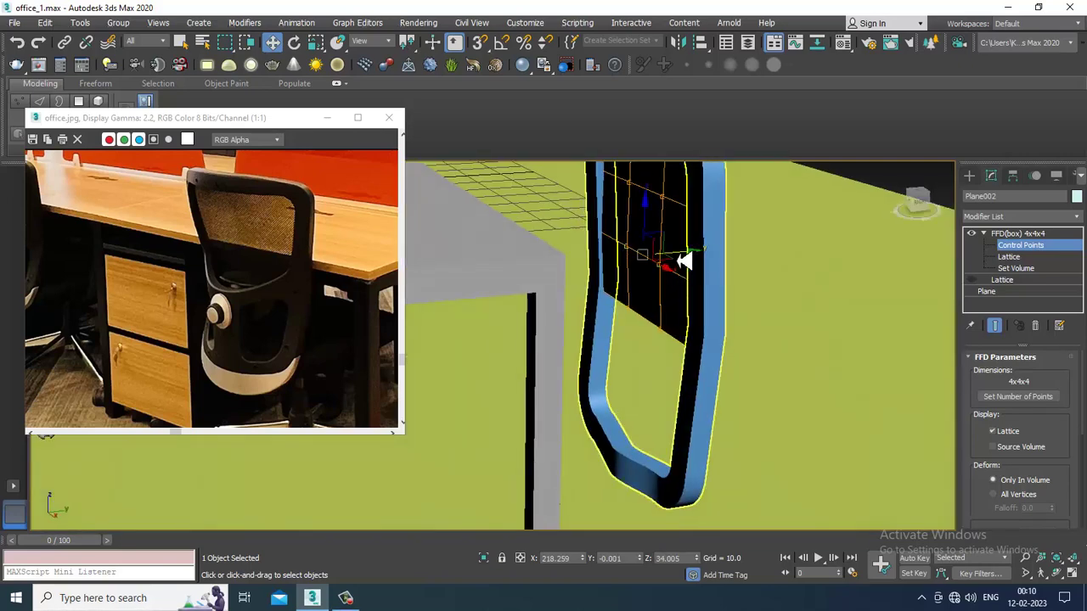
- Re-enable the Lattice modifier on the backrest mesh and leave control-point editing
left_click(973, 281)
scroll(790, 313, "down", 6)
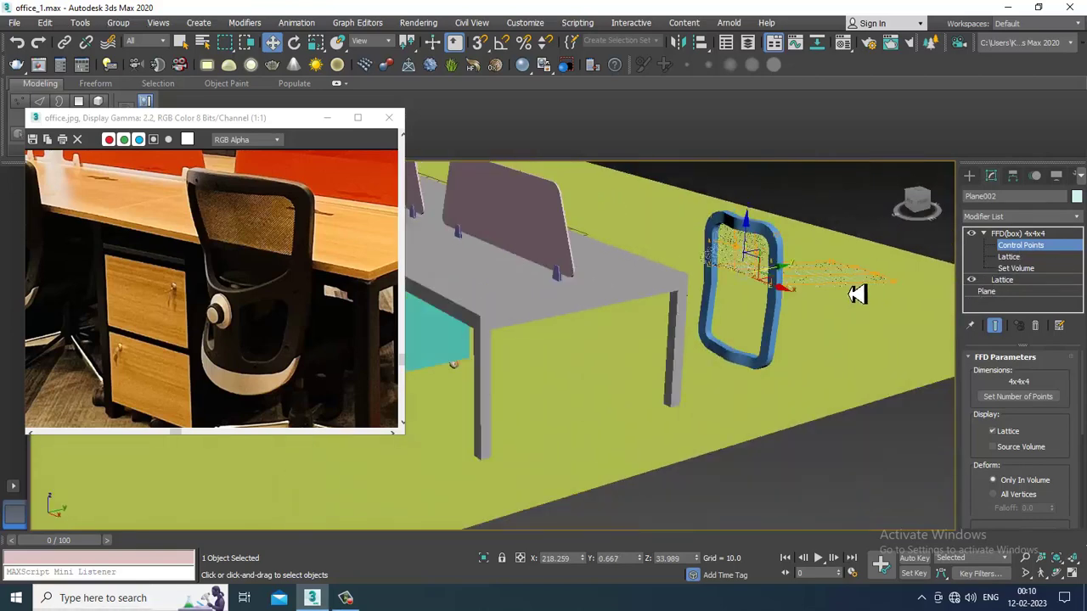
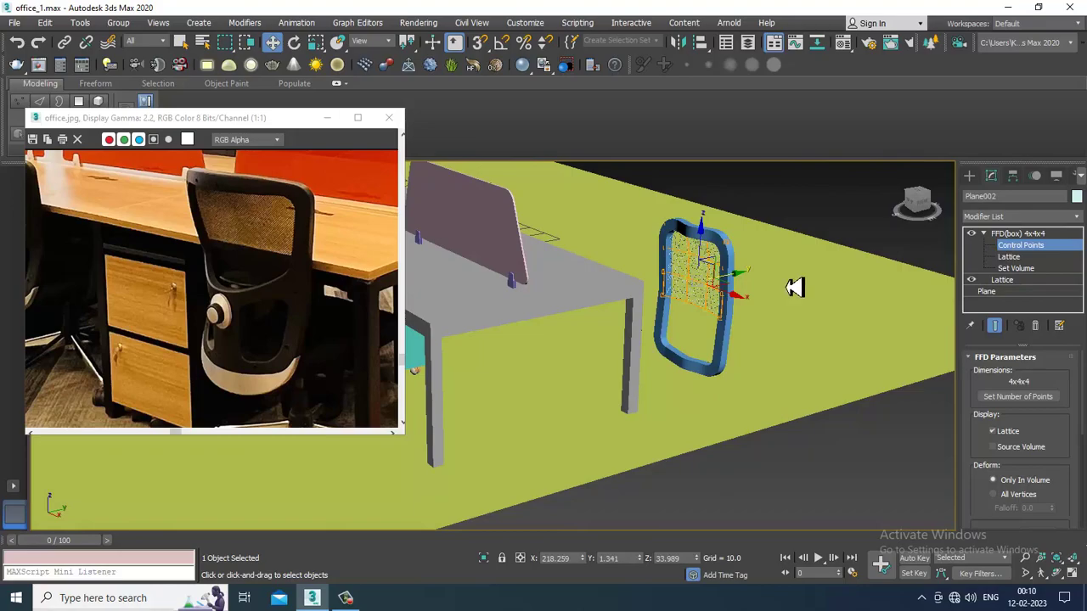
left_click(1038, 235)
- Inspect the curved backrest mesh from several angles, clear the selection and select the chair-back frame spline
scroll(803, 315, "up", 5)
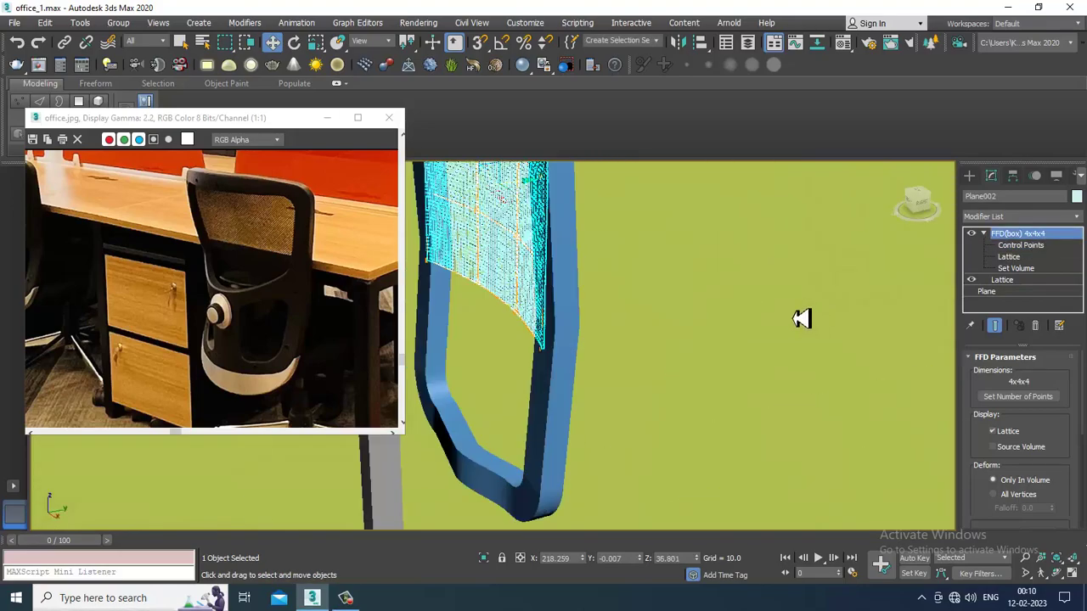
scroll(677, 319, "up", 2)
middle_click_drag(677, 318, 900, 261, "alt")
left_click(900, 262)
scroll(716, 238, "down", 10)
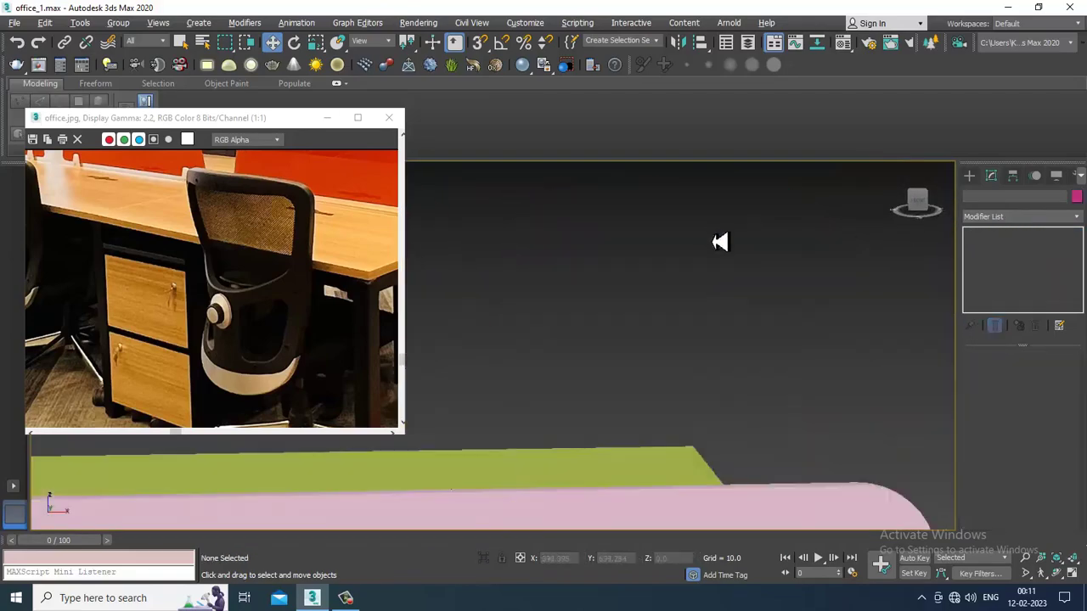
scroll(668, 307, "up", 12)
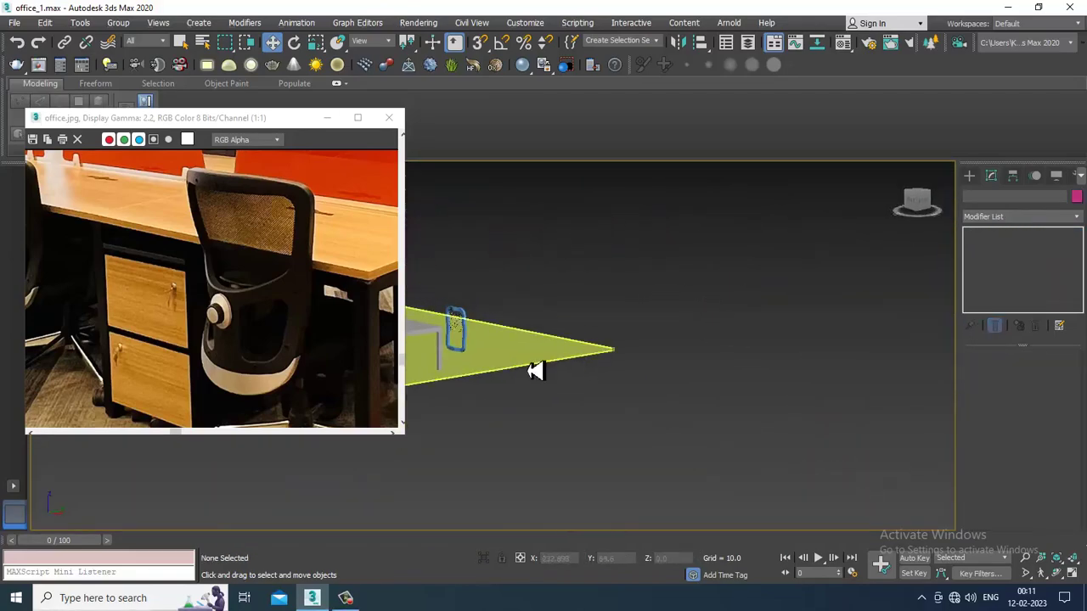
left_click(624, 326)
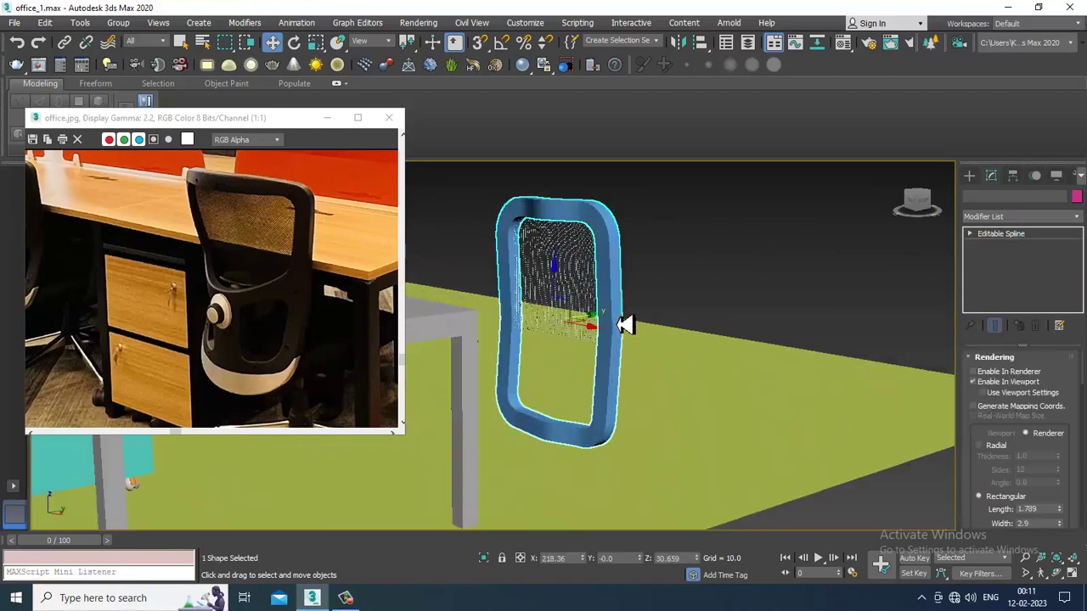
- Convert the chair-back frame spline to an Editable Poly
scroll(625, 308, "up", 5)
middle_click_drag(650, 265, 661, 288)
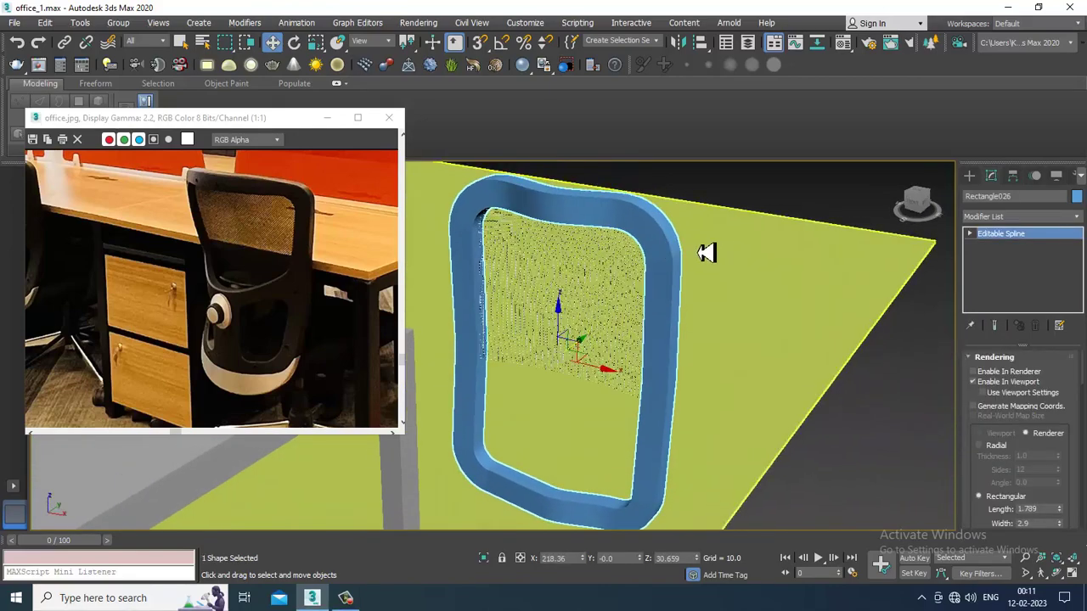
right_click(632, 219)
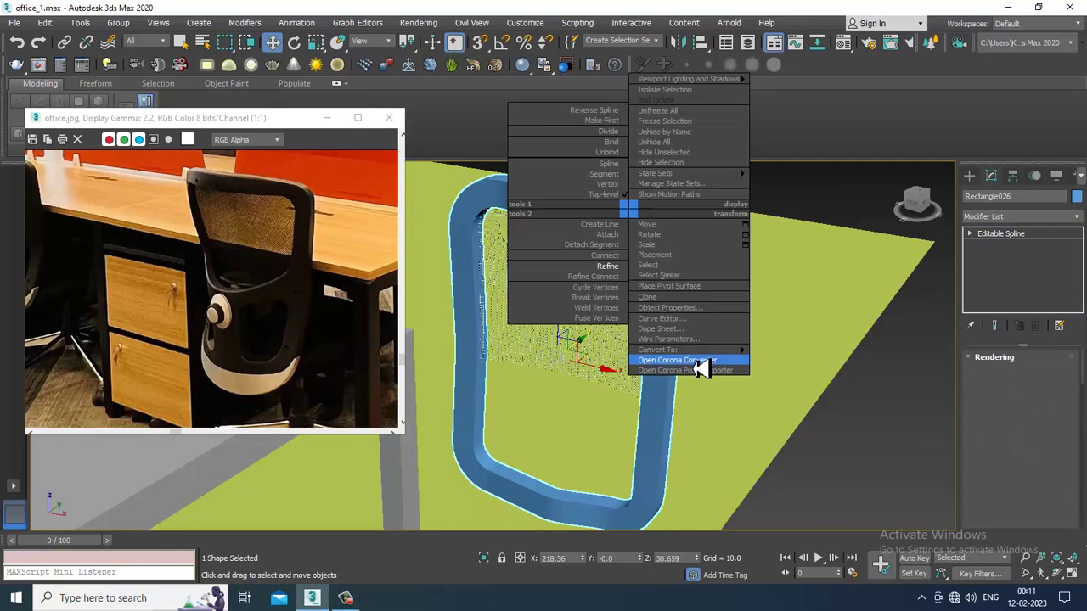
mouse_move(694, 352)
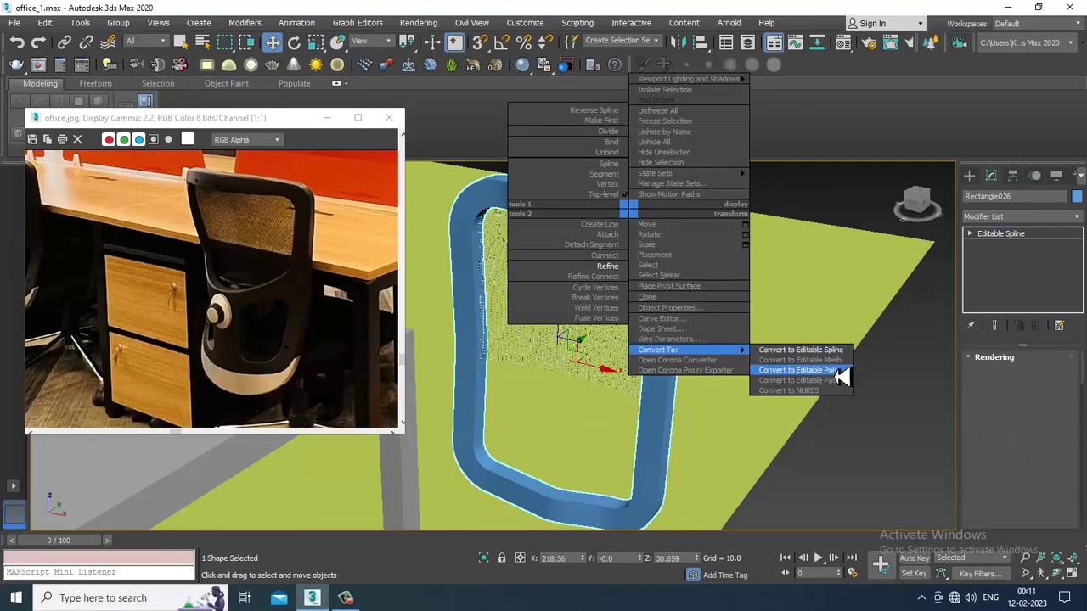
left_click(835, 370)
middle_click_drag(812, 288, 798, 285, "alt")
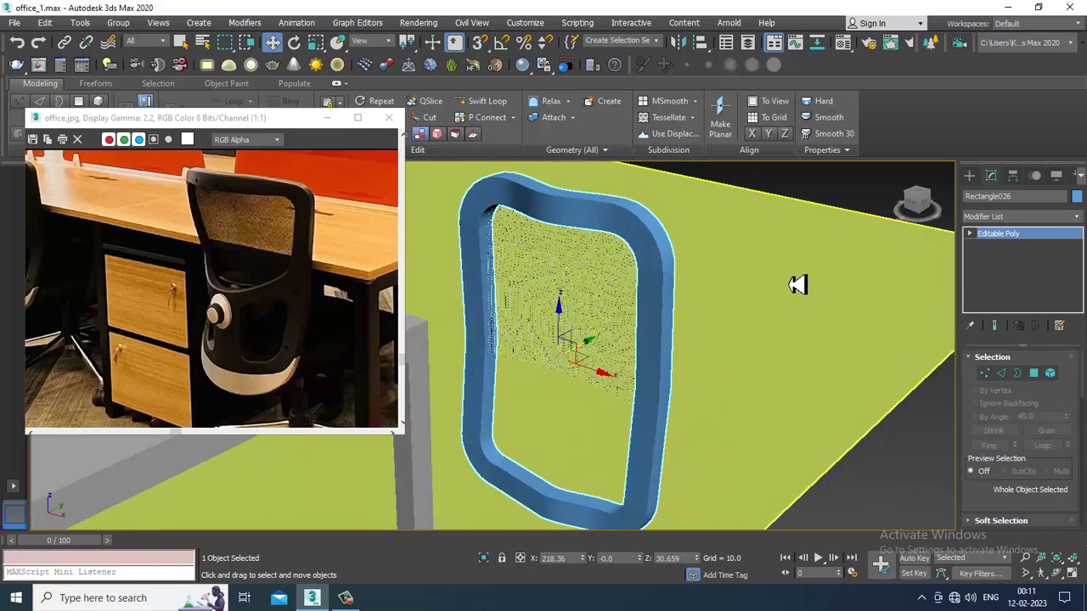
- Show edged faces and select the frame's lengthwise corner edge loops, on both its outer and inner sides
key("2")
left_click(652, 237)
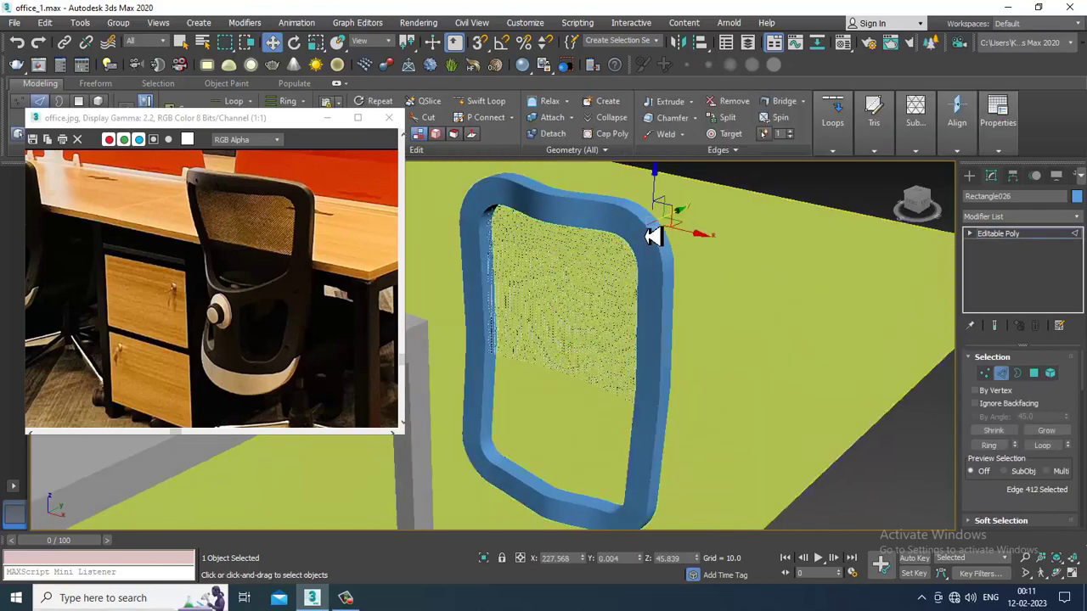
key("F4")
key("2")
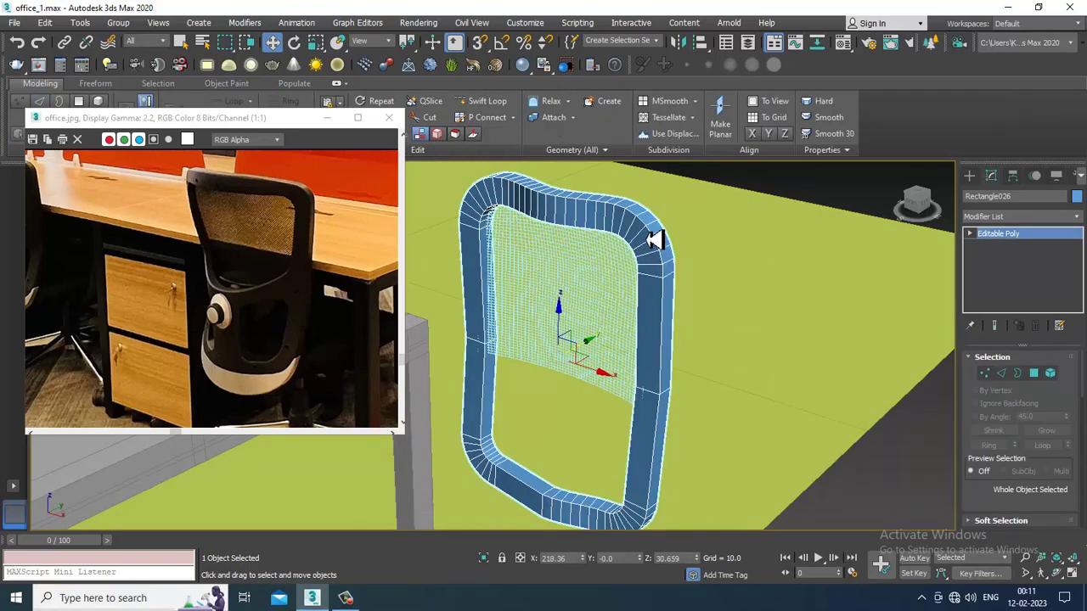
key("2")
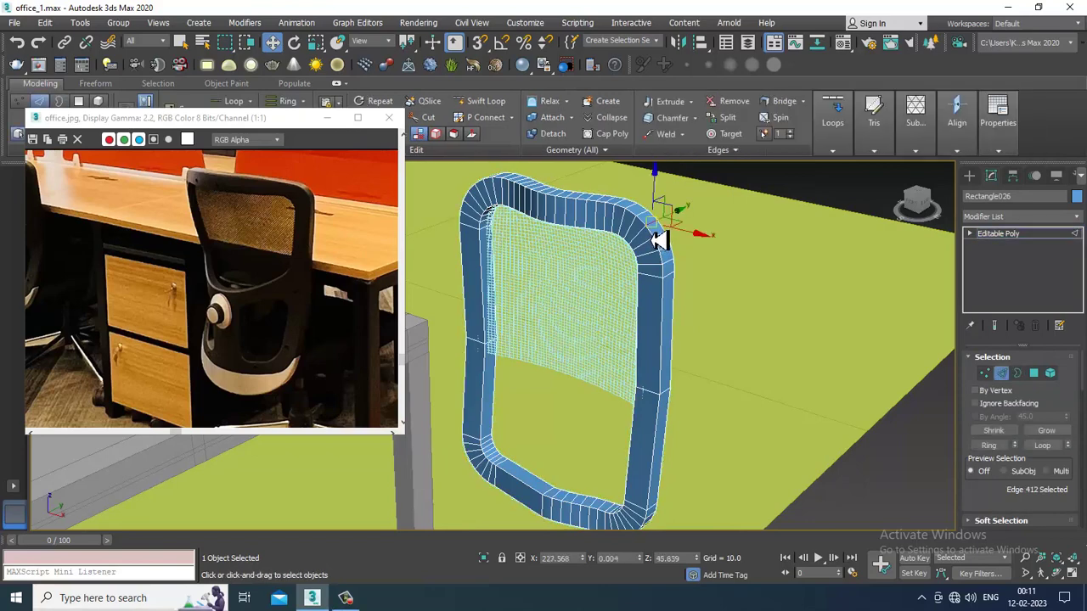
double_click(677, 296)
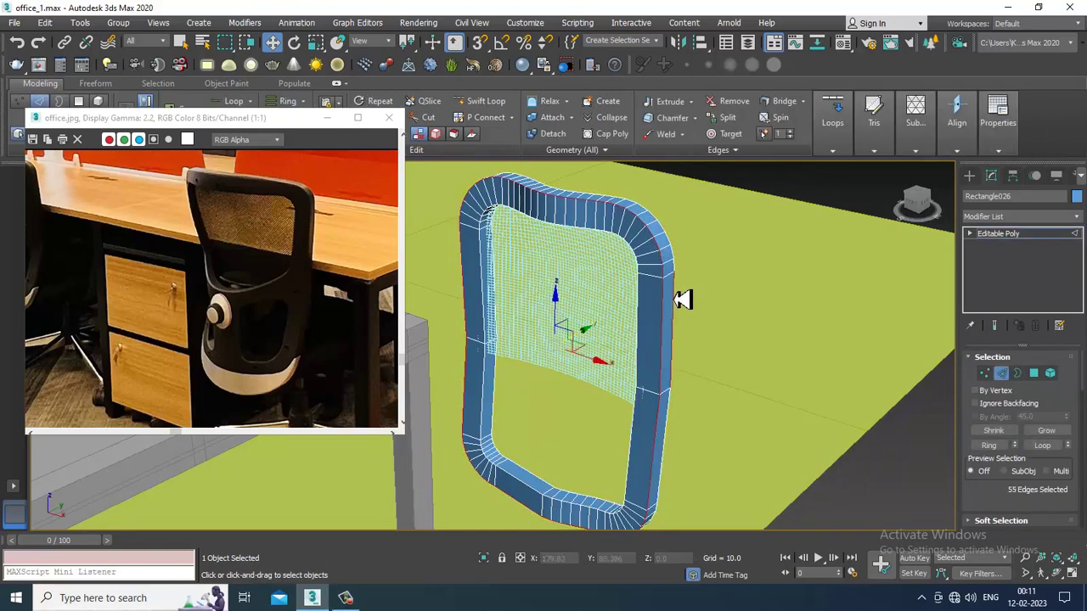
left_click_drag(1012, 496, 1019, 388)
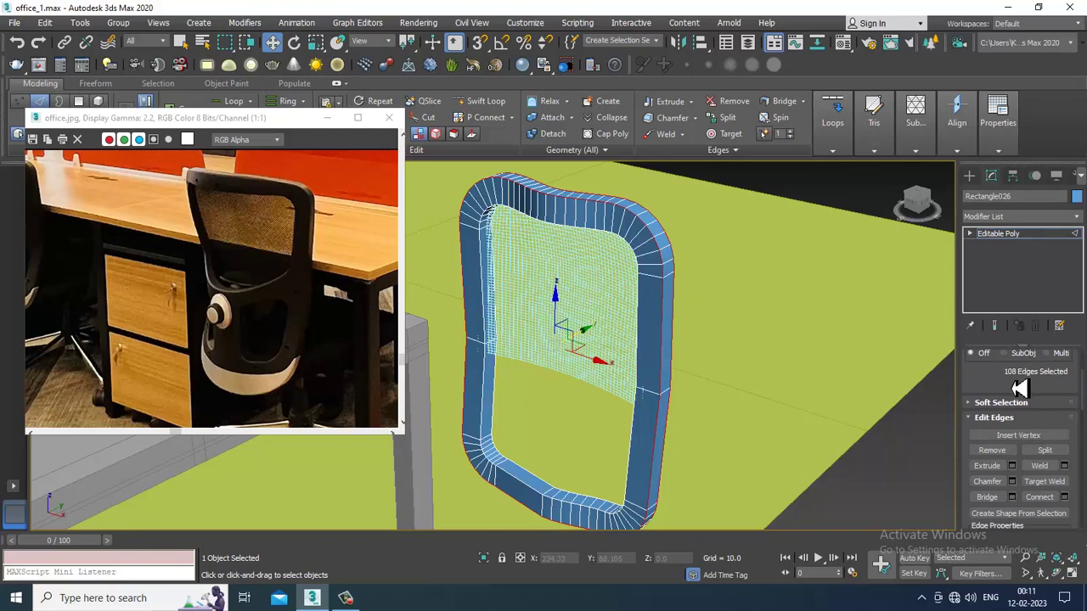
double_click(546, 485, "ctrl")
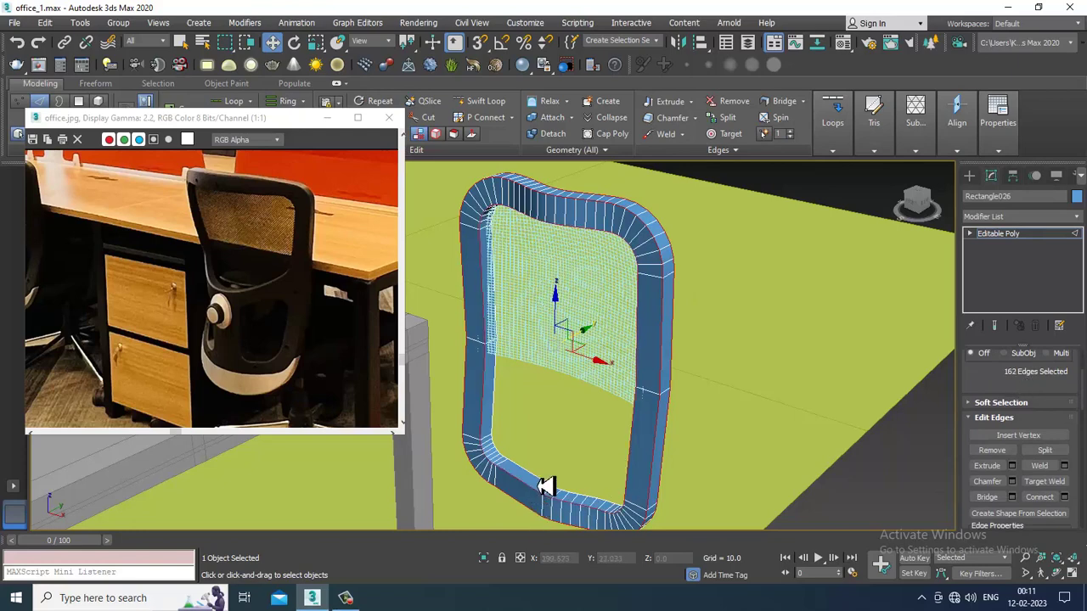
- Chamfer the selected frame edge loops by 0.39 and leave edge editing
left_click(1012, 481)
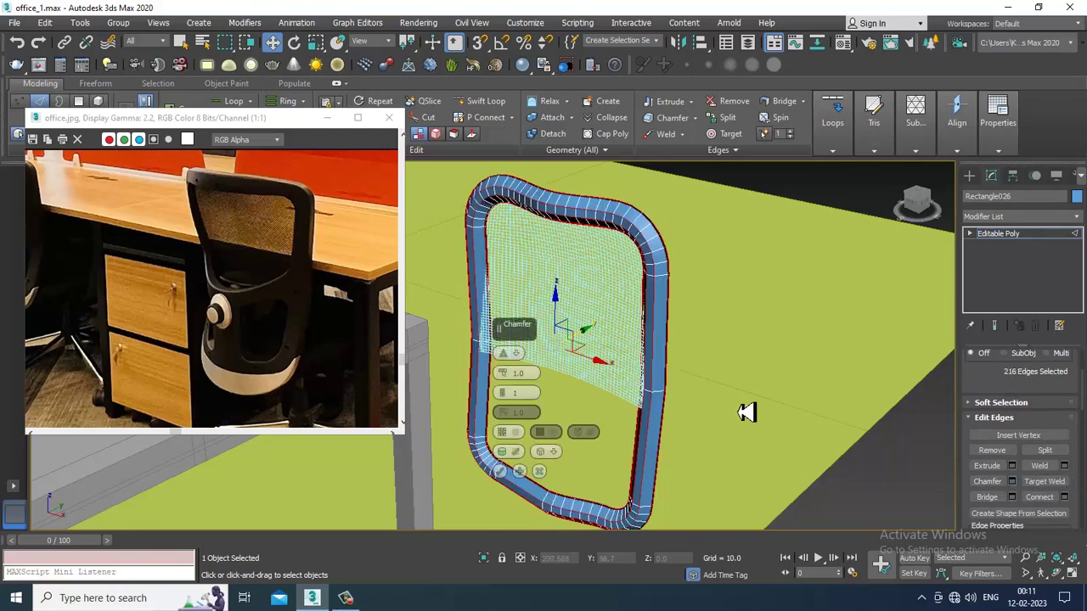
left_click(502, 391)
left_click_drag(502, 377, 501, 388)
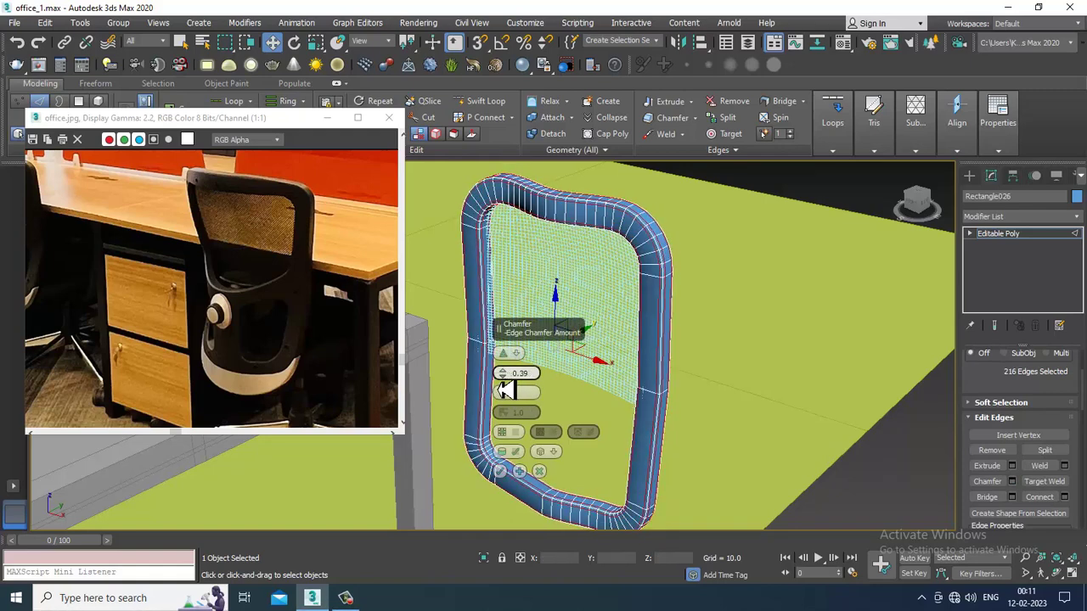
left_click(502, 472)
left_click(1030, 237)
- Activate the Arc spline tool and frame the chair back in a maximized Top view
middle_click_drag(799, 335, 833, 324, "alt")
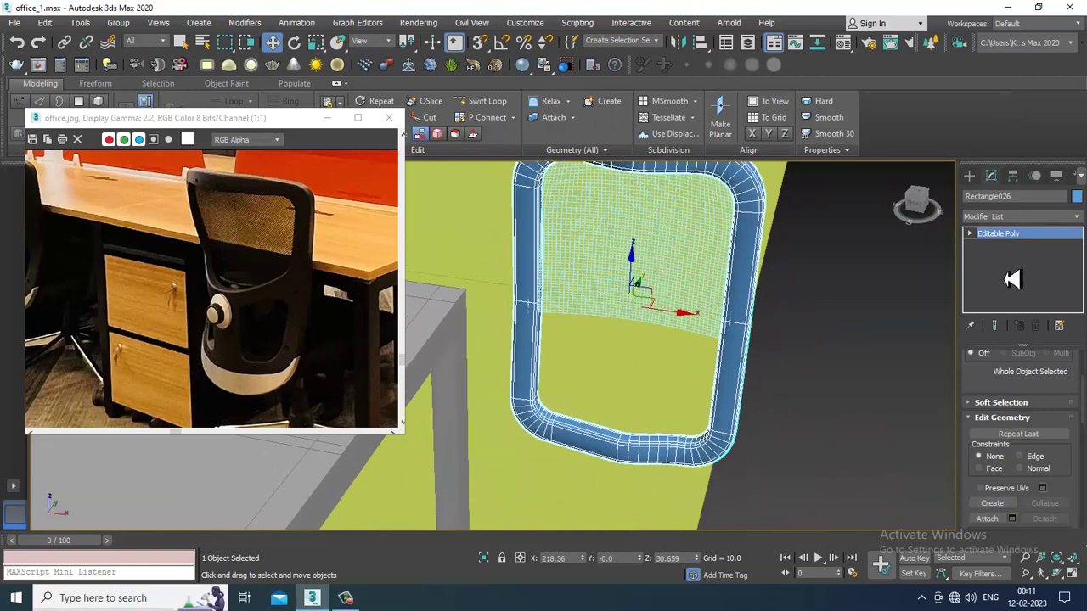
left_click(969, 175)
left_click(984, 194)
left_click(998, 269)
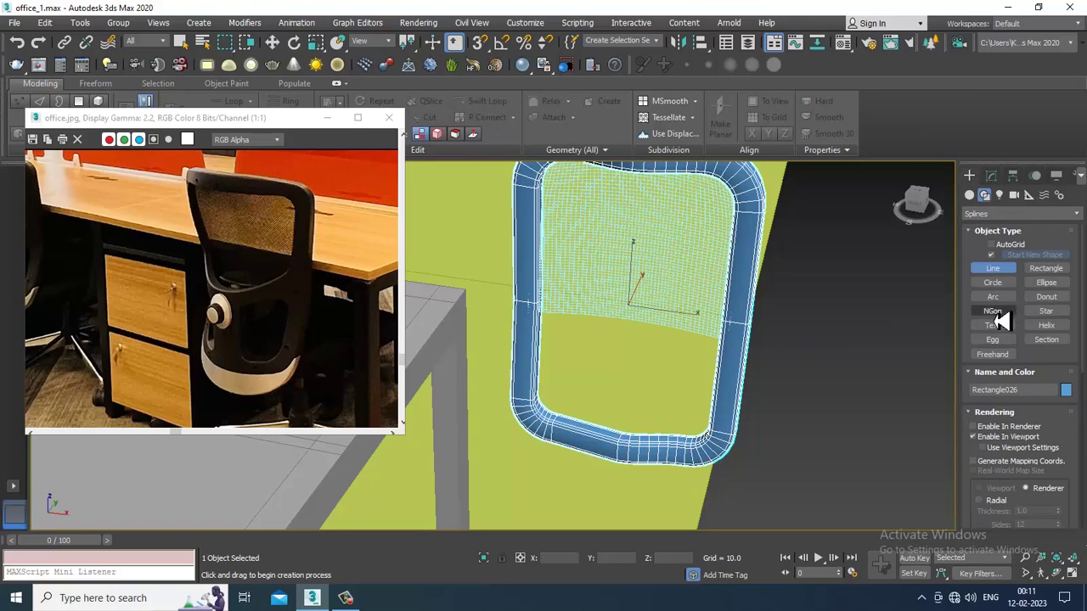
left_click(993, 296)
key("alt+w")
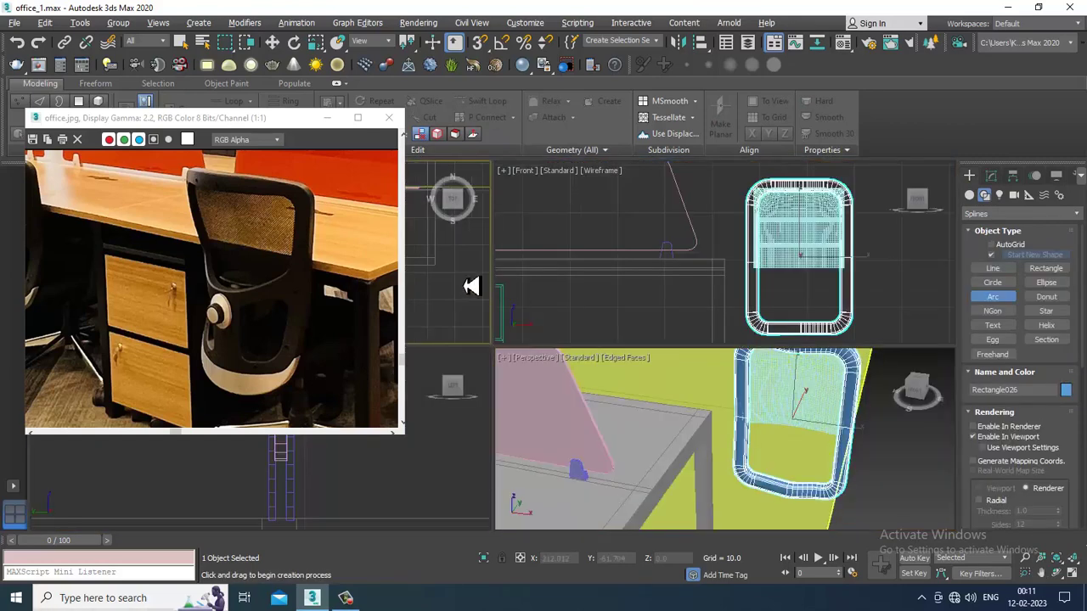
key("alt+w")
middle_click_drag(761, 236, 671, 374)
scroll(756, 288, "up", 2)
middle_click_drag(751, 287, 660, 302)
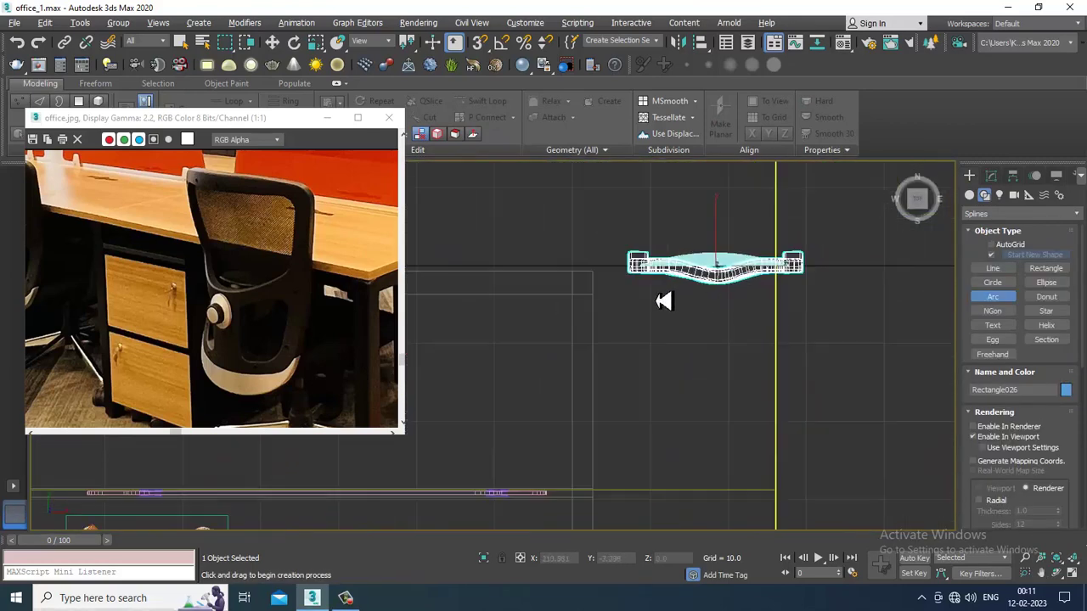
left_click_drag(645, 276, 800, 278)
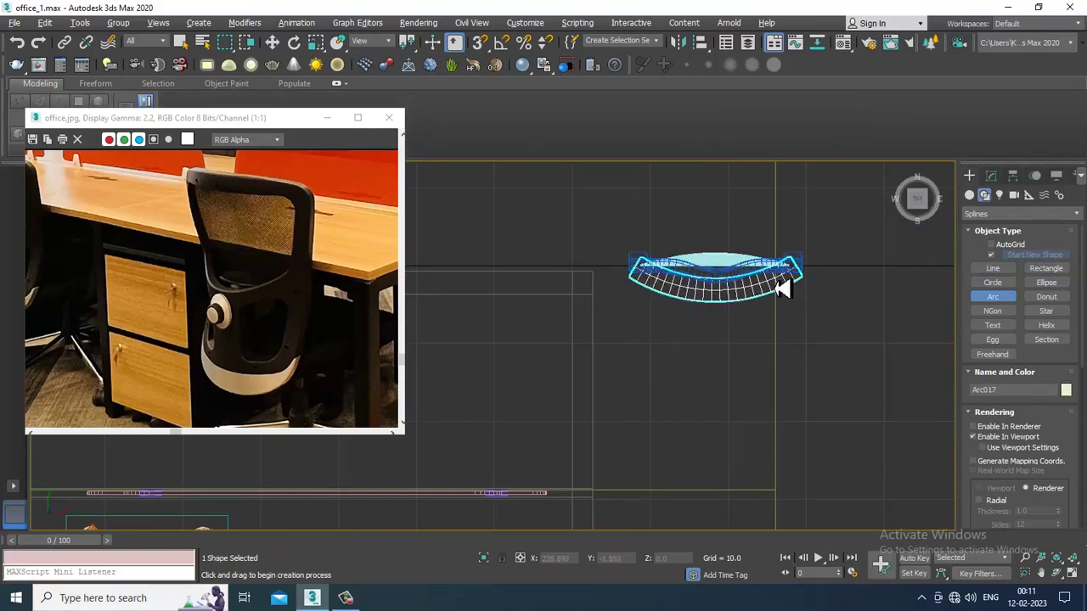
right_click(776, 290)
left_click(813, 332)
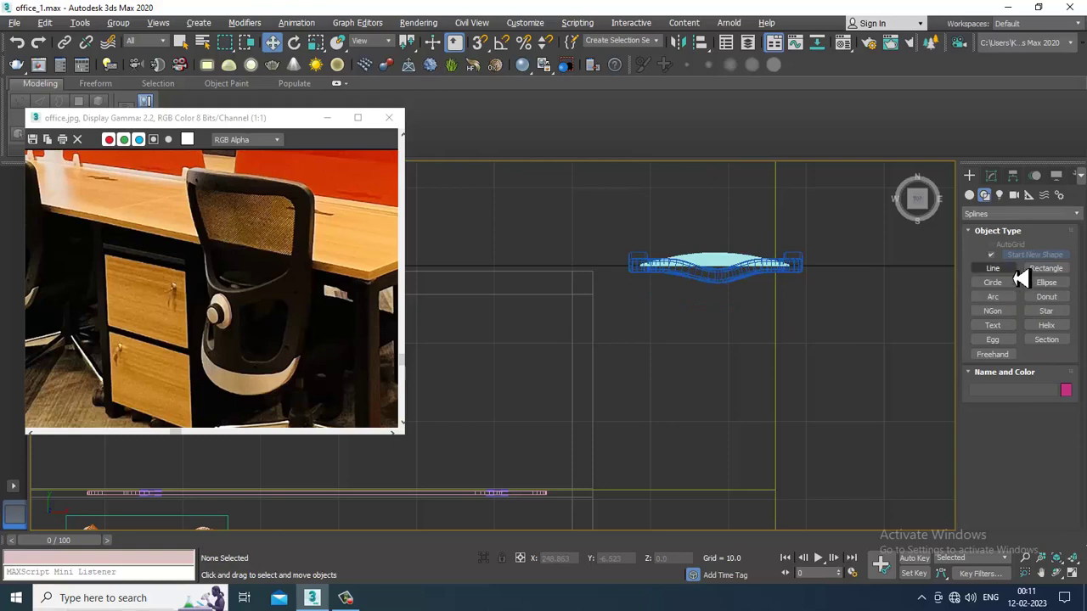
- Turn off viewport rendering for new splines and draw a bowed arc across the chair-back frame's width in the Top view
left_click(1005, 271)
left_click(1001, 300)
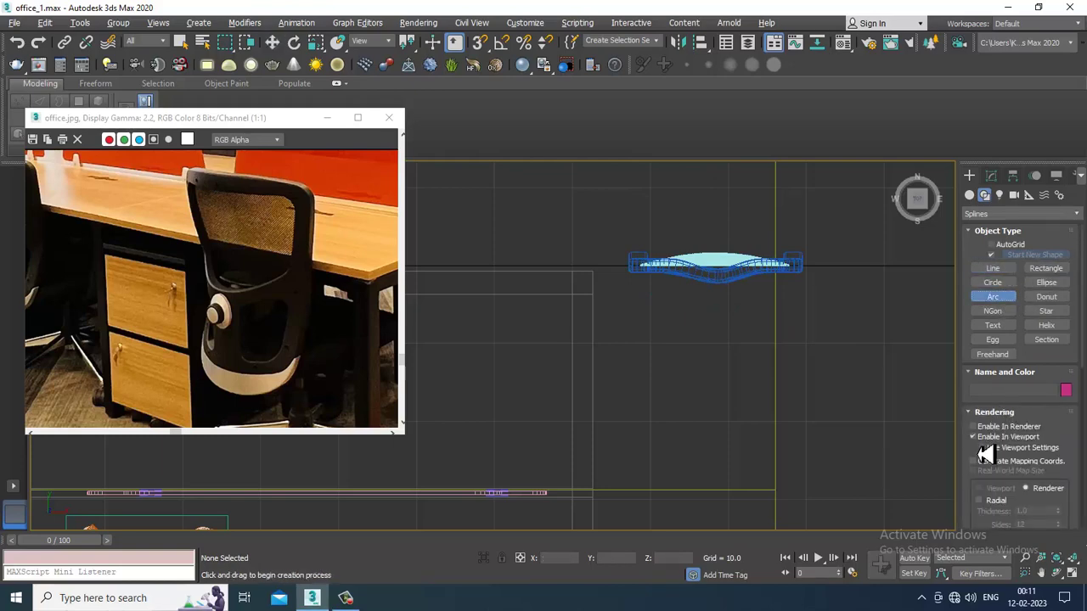
left_click(974, 437)
left_click_drag(643, 277, 796, 277)
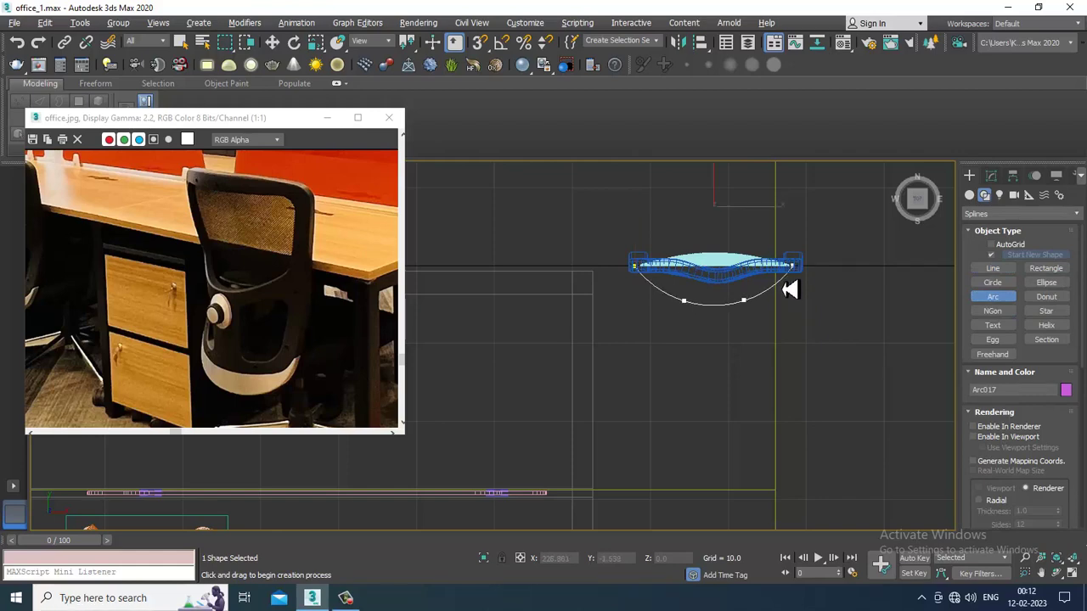
key("w")
- Raise the arc in the Perspective view to Z 30.211, at the mesh's lower edge
key("alt+w")
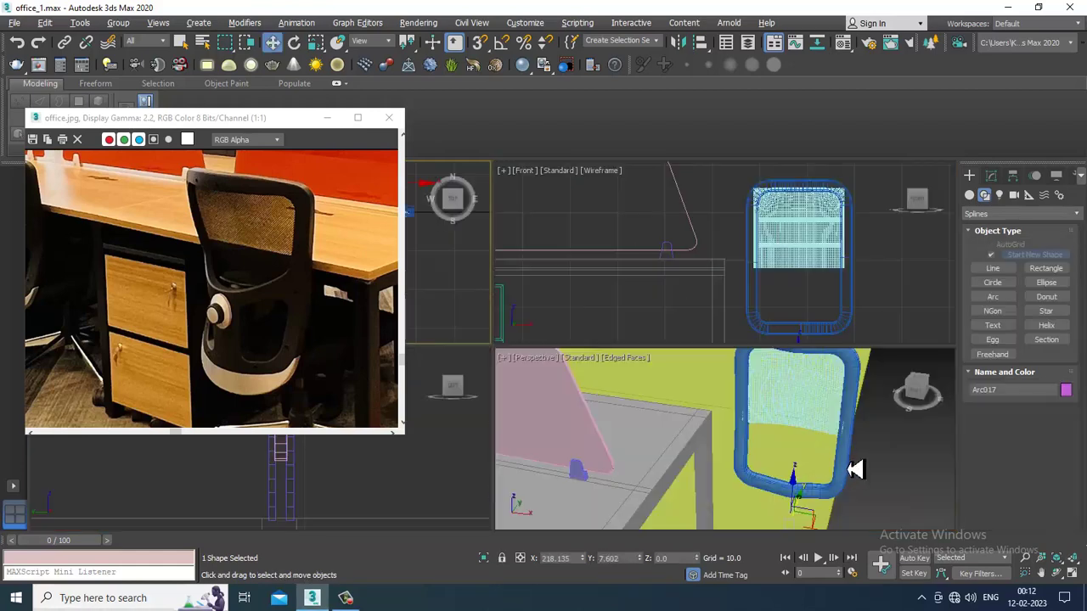
middle_click(849, 469)
key("alt+w")
middle_click_drag(815, 439, 730, 429, "alt")
scroll(728, 429, "down", 5)
left_click_drag(682, 453, 691, 304)
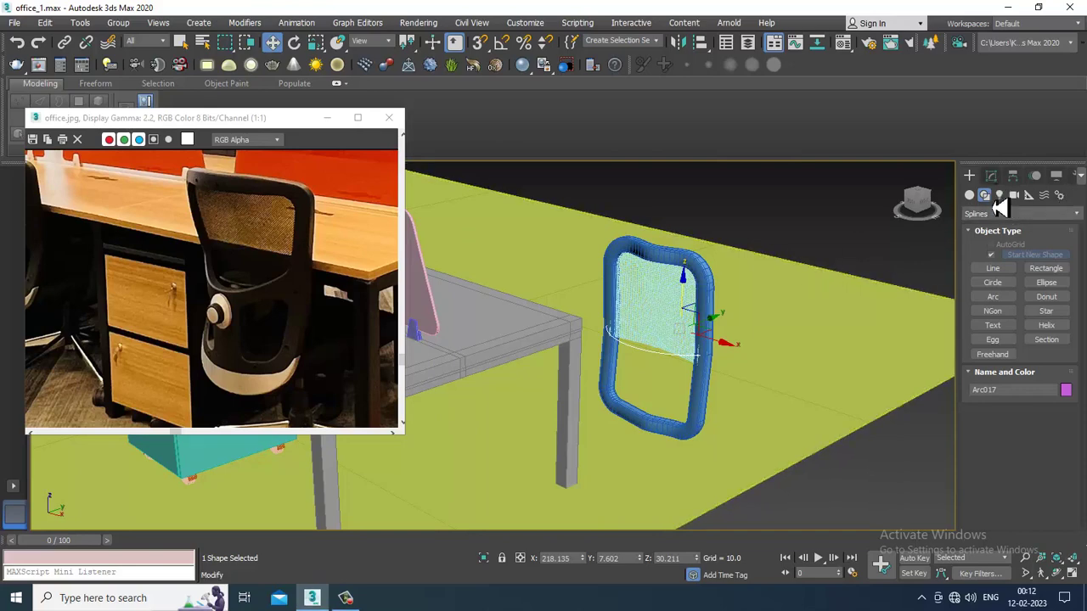
- Enable viewport rendering on the arc with a rectangular section of length 2.97 and width 0.928
left_click(992, 176)
scroll(1002, 399, "up", 3)
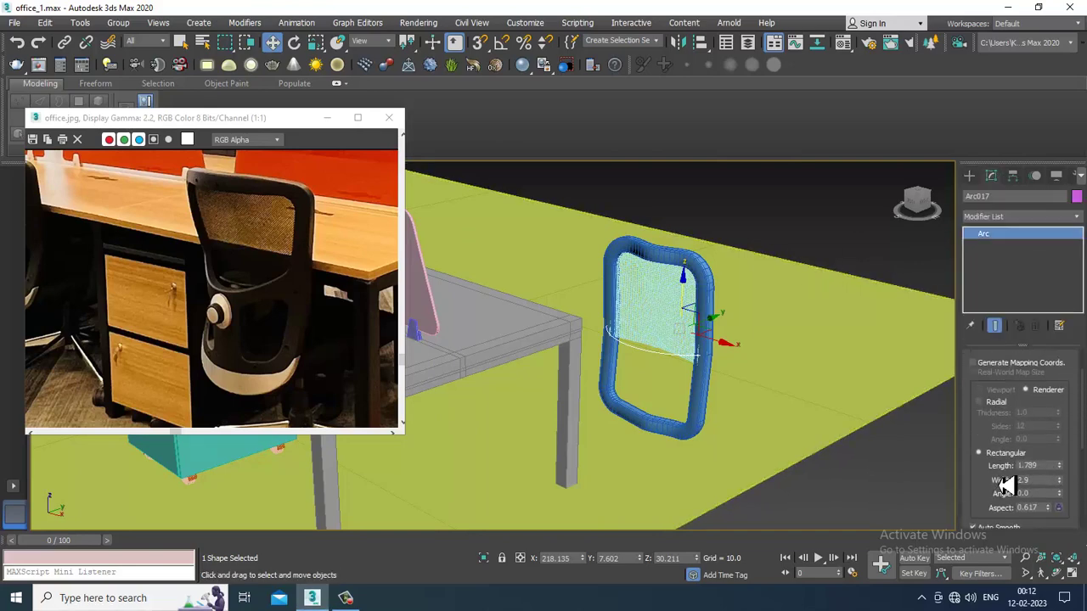
left_click(977, 357)
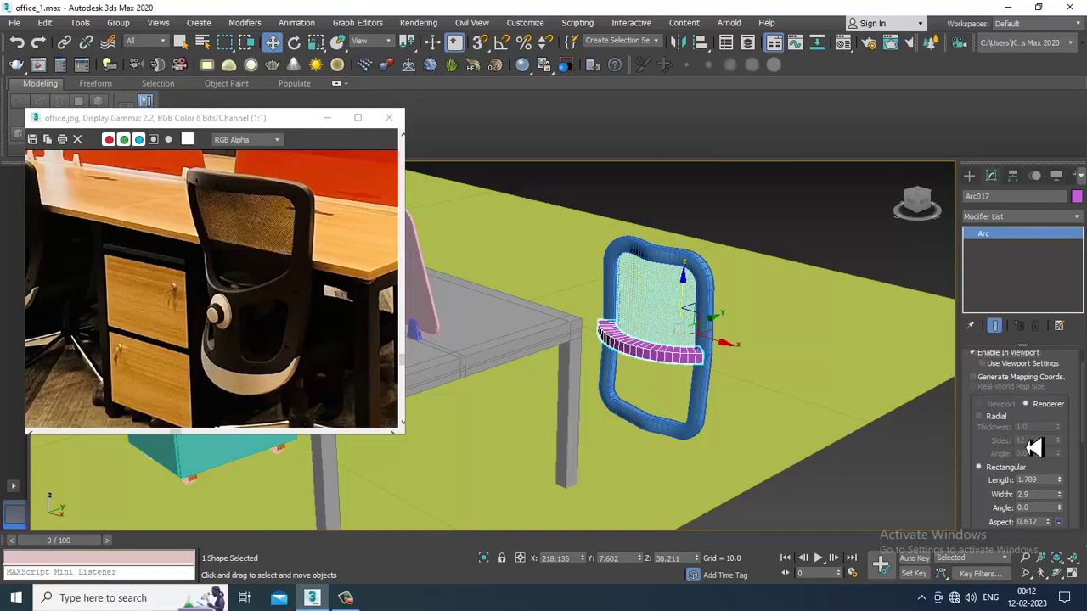
left_click_drag(1068, 500, 15, 551)
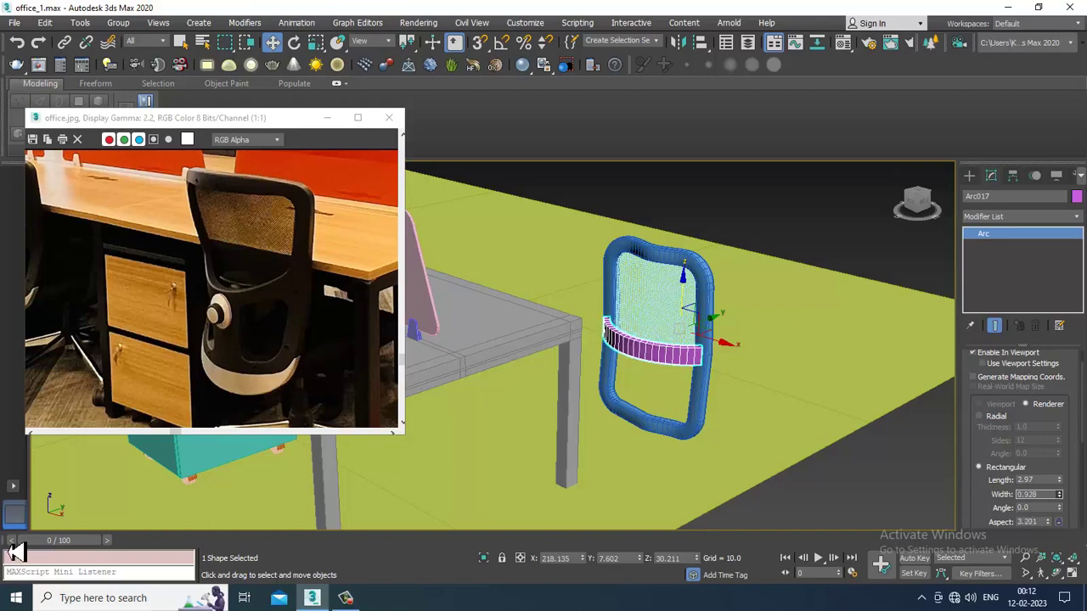
middle_click_drag(64, 527, 604, 439, "alt")
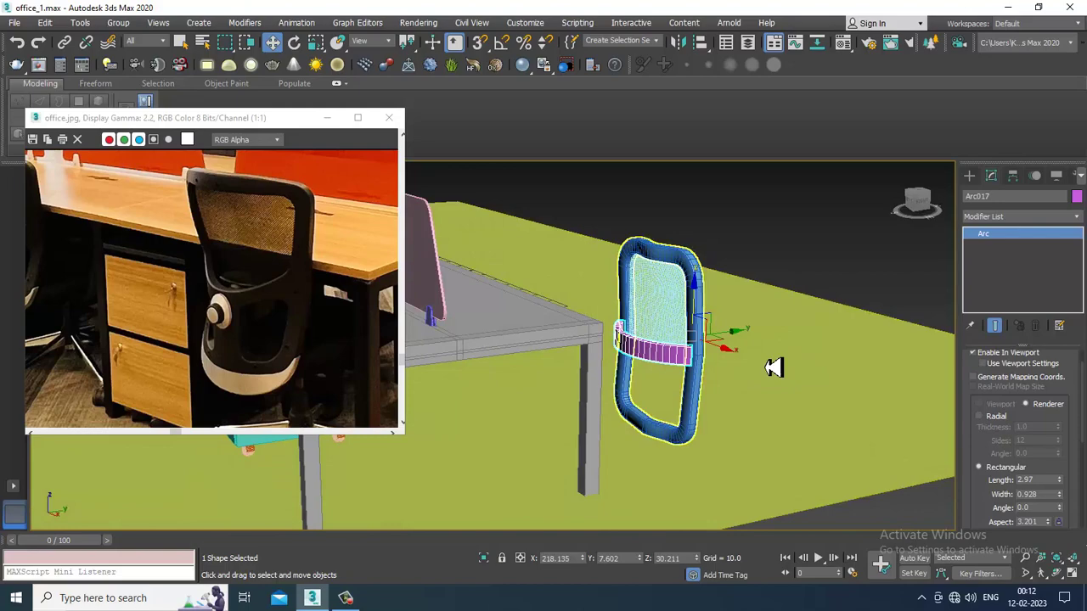
- Scale the arc band along X to about 91% to fit the chair-back frame's width
middle_click_drag(773, 368, 732, 400, "alt")
scroll(724, 411, "up", 7)
middle_click_drag(699, 350, 744, 288, "alt")
middle_click_drag(863, 286, 745, 298, "alt")
key("r")
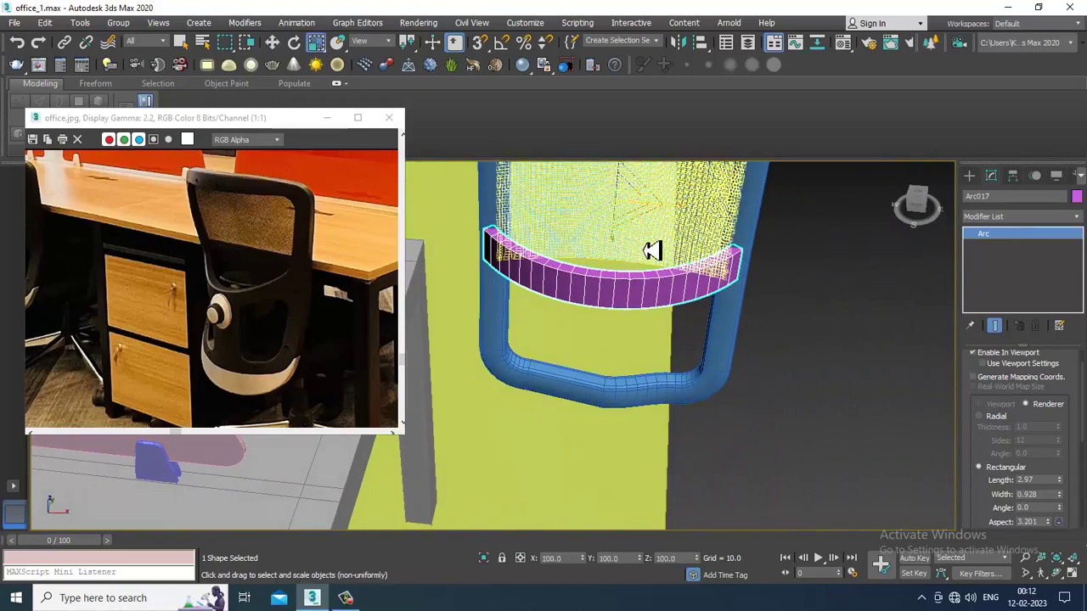
left_click_drag(685, 218, 681, 213)
- Check the arc band against the frame in the side view and convert the band to an Editable Poly
middle_click_drag(682, 214, 711, 318, "alt")
key("alt+w")
middle_click_drag(846, 252, 825, 252)
middle_click_drag(393, 468, 405, 451)
key("alt+w")
key("z")
scroll(819, 334, "down", 5)
middle_click_drag(905, 356, 796, 279)
scroll(785, 273, "down", 4)
scroll(774, 270, "up", 2)
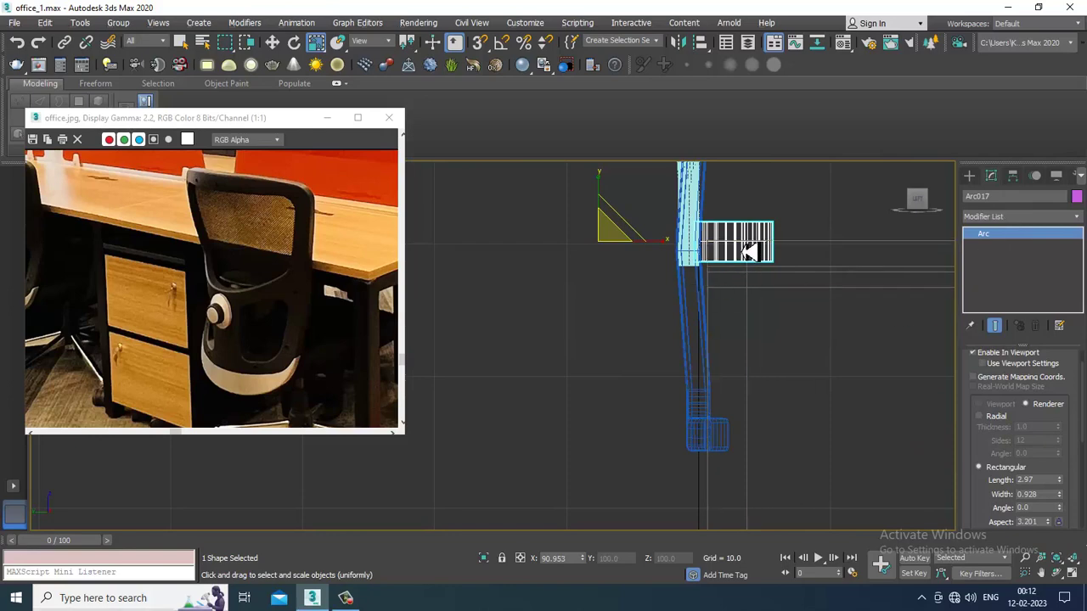
right_click(747, 253)
mouse_move(815, 364)
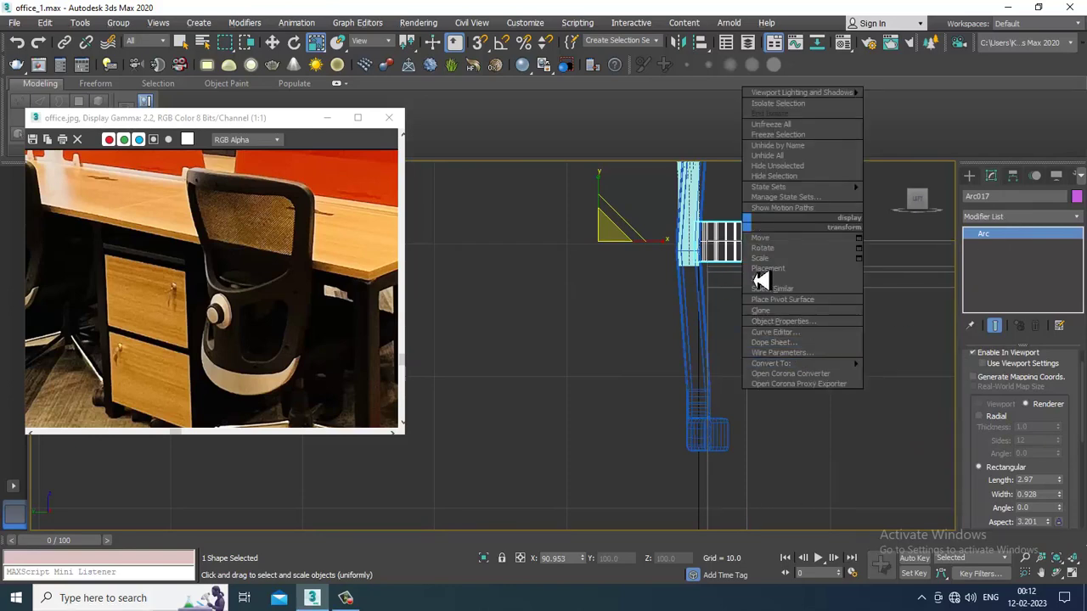
left_click(910, 384)
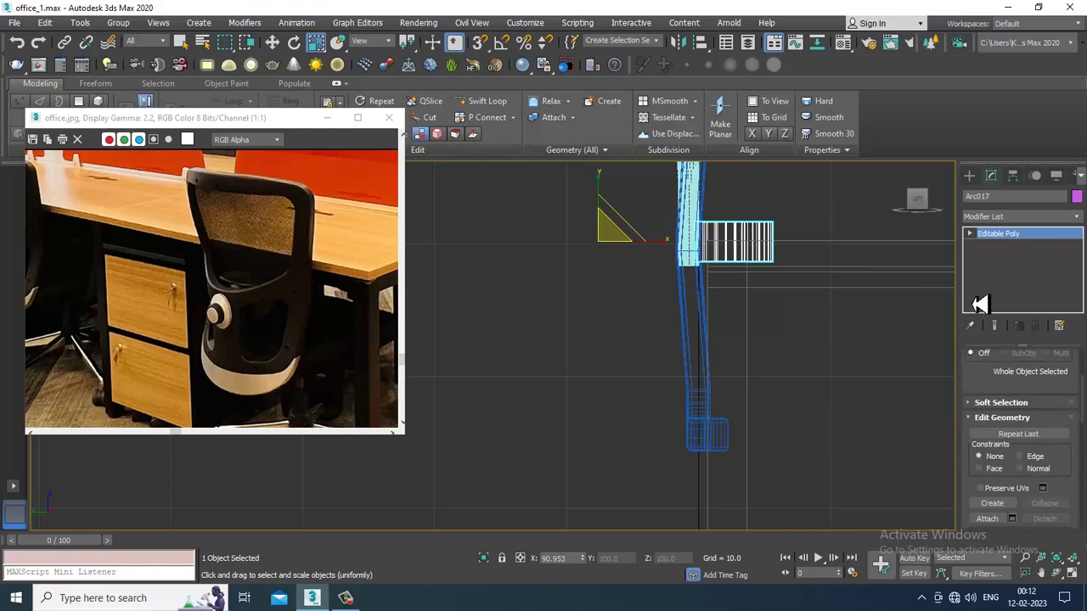
- Isolate the arc band together with the chair-back frame and select only the band
middle_click_drag(921, 349, 815, 407, "alt")
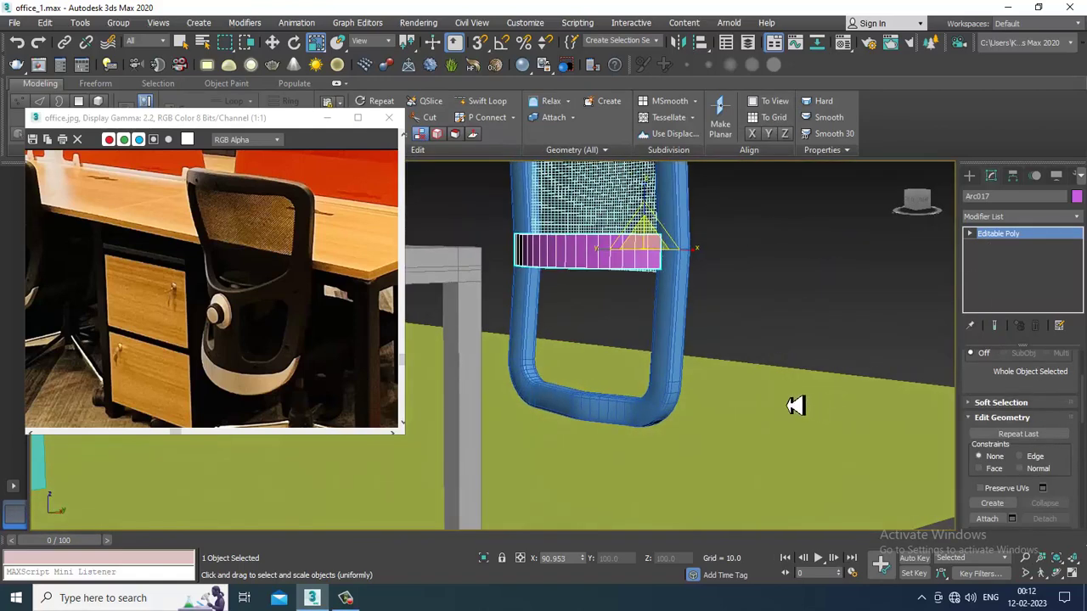
left_click(681, 322, "ctrl")
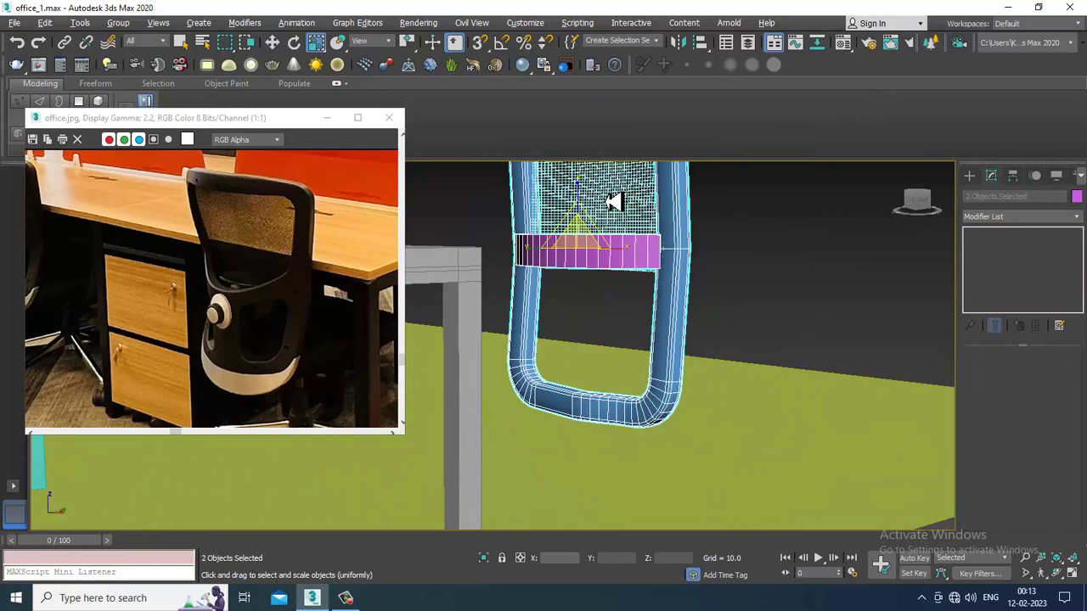
key("alt+q")
middle_click_drag(609, 203, 709, 382, "alt")
middle_click_drag(708, 382, 634, 306, "alt")
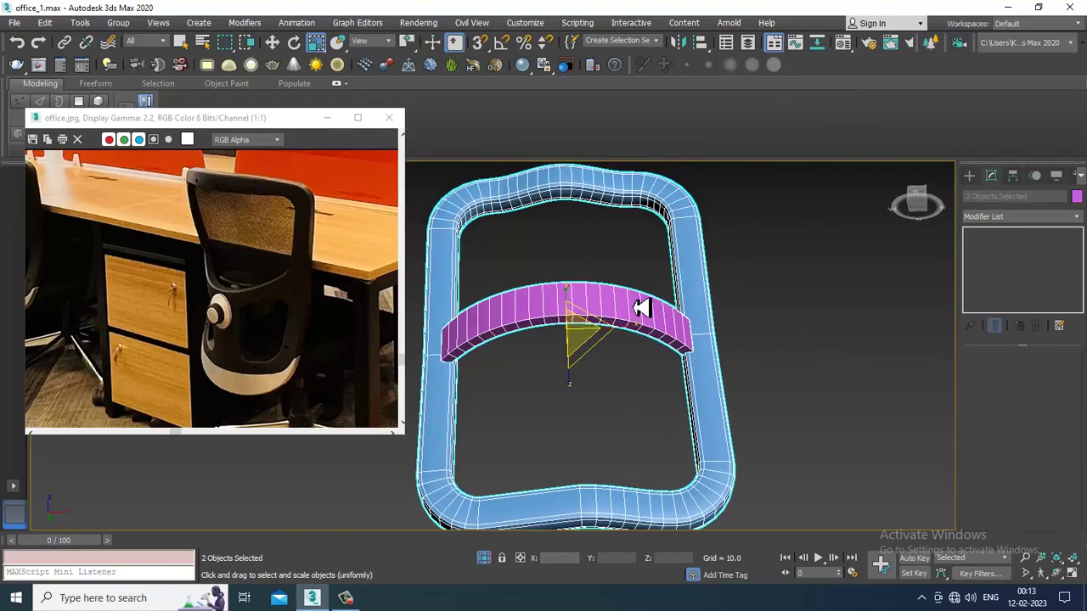
scroll(630, 352, "up", 3)
middle_click_drag(741, 343, 556, 309, "alt")
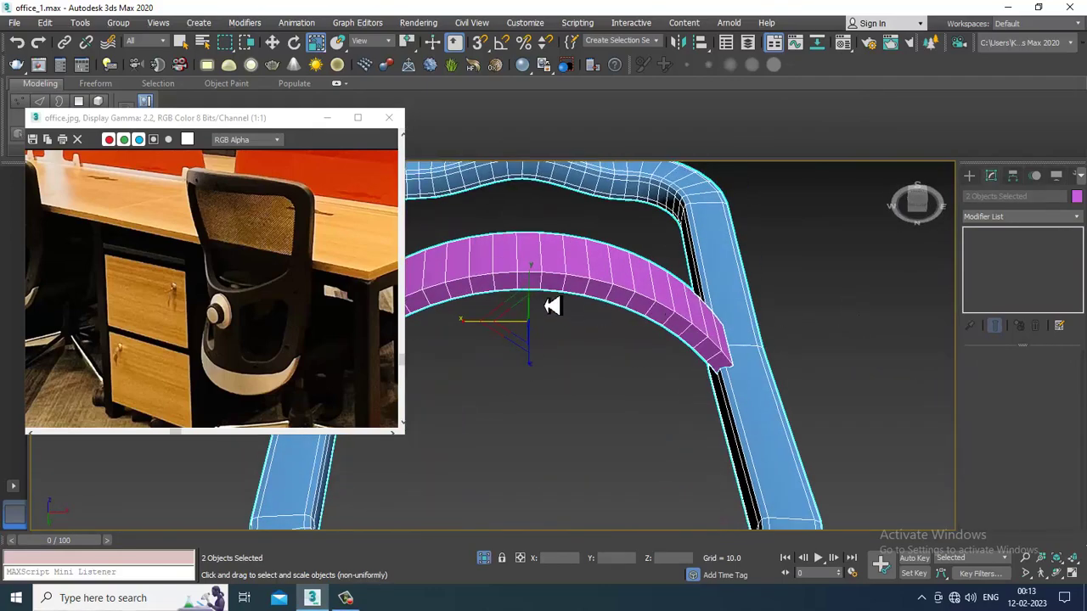
left_click(528, 295)
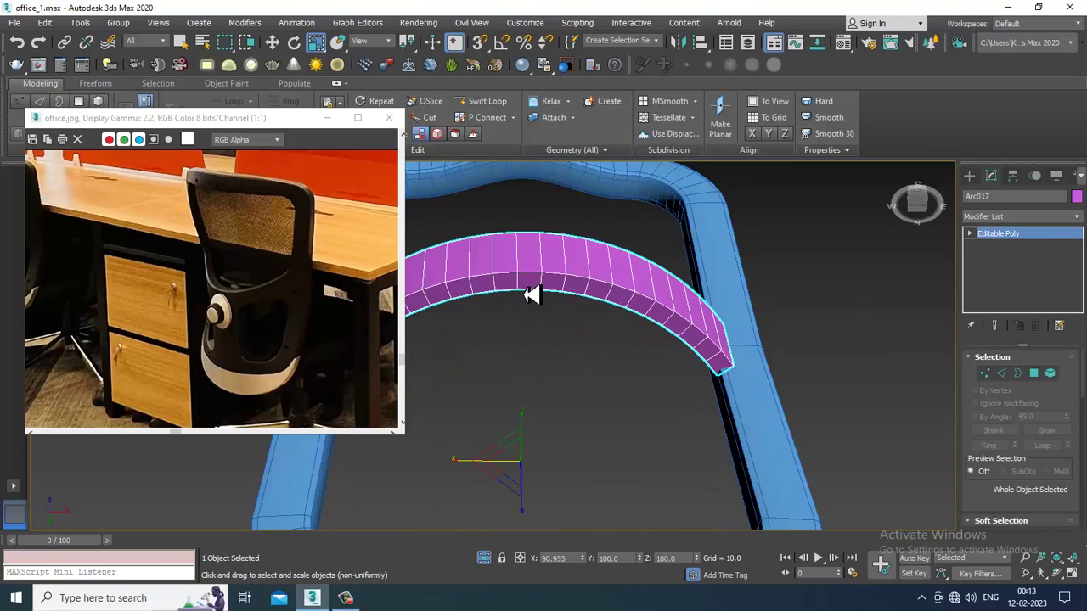
- Extrude the three middle polygons on the arc band's underside downward by 10 to start a vertical strut
key("4")
left_click(511, 287)
left_click(534, 284, "ctrl")
left_click(562, 284, "ctrl")
middle_click_drag(736, 346, 673, 395, "alt")
key("w")
left_click_drag(1003, 508, 1015, 363)
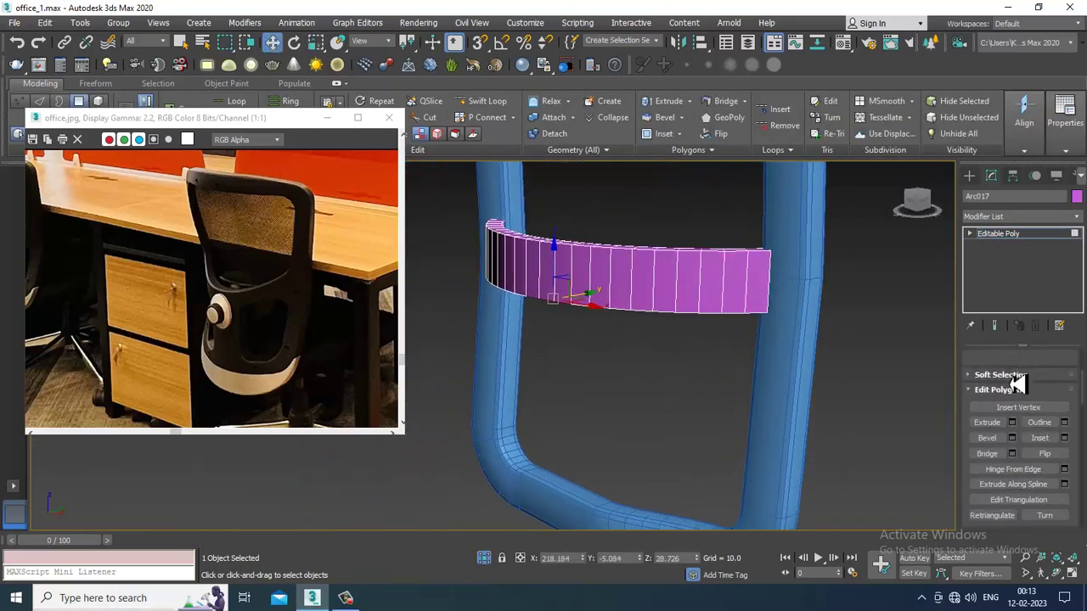
middle_click_drag(655, 357, 680, 327, "alt")
left_click(504, 392)
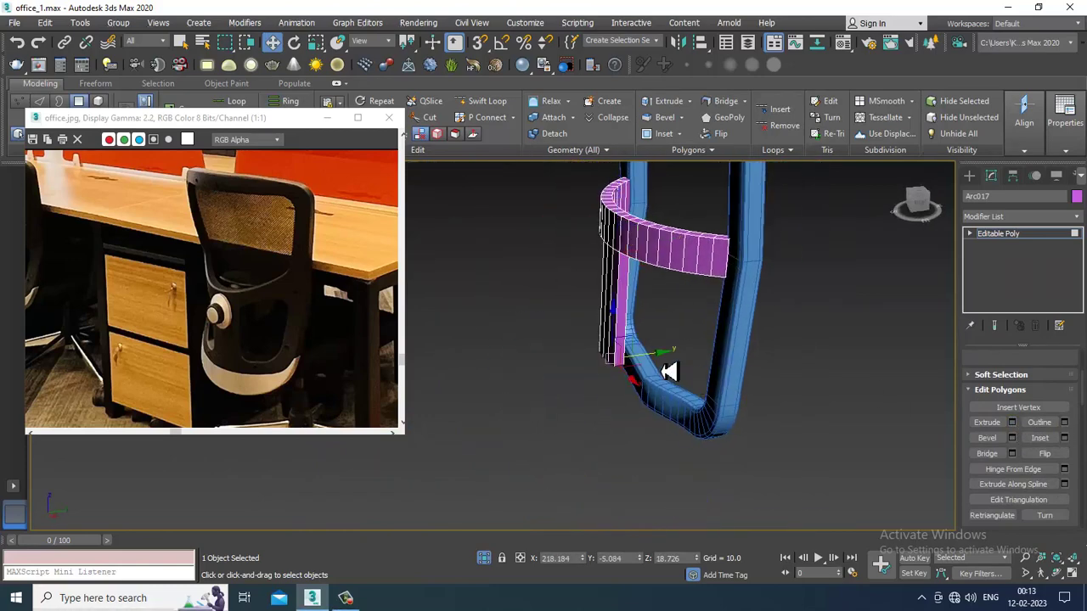
- Move the strut's lower end down and toward the chair-back frame until it meets the frame's bottom rail
left_click_drag(650, 366, 675, 366)
middle_click_drag(600, 349, 689, 350, "alt")
left_click_drag(622, 348, 626, 369)
middle_click_drag(626, 368, 592, 411, "alt")
left_click_drag(592, 411, 566, 412)
middle_click_drag(706, 400, 670, 374, "alt")
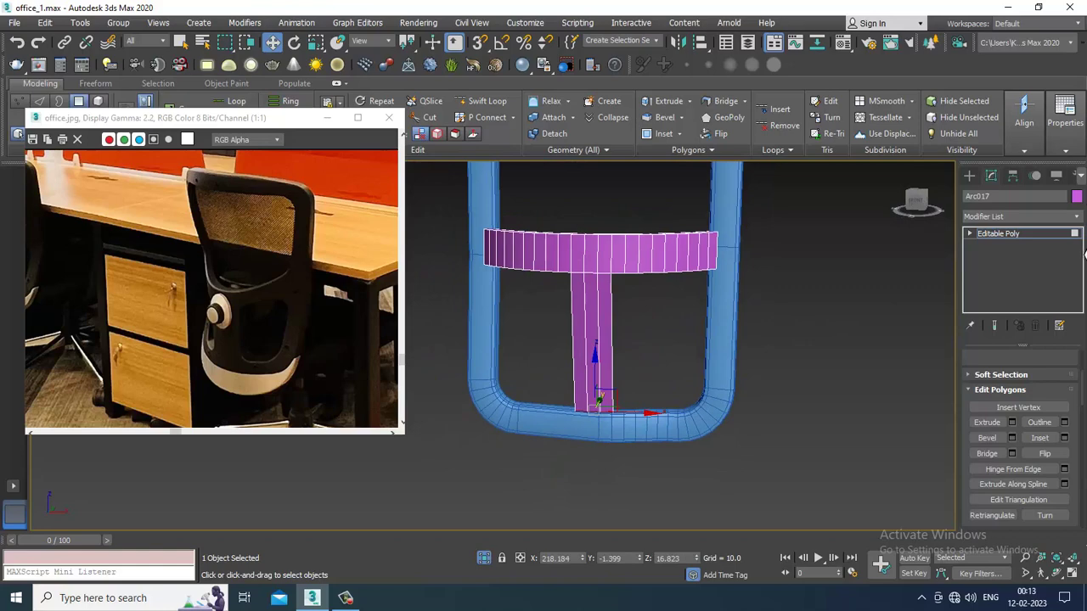
- Connect the vertical edges around the arc band with two horizontal edge loops
left_click(1034, 238)
middle_click_drag(727, 267, 600, 290, "alt")
key("2")
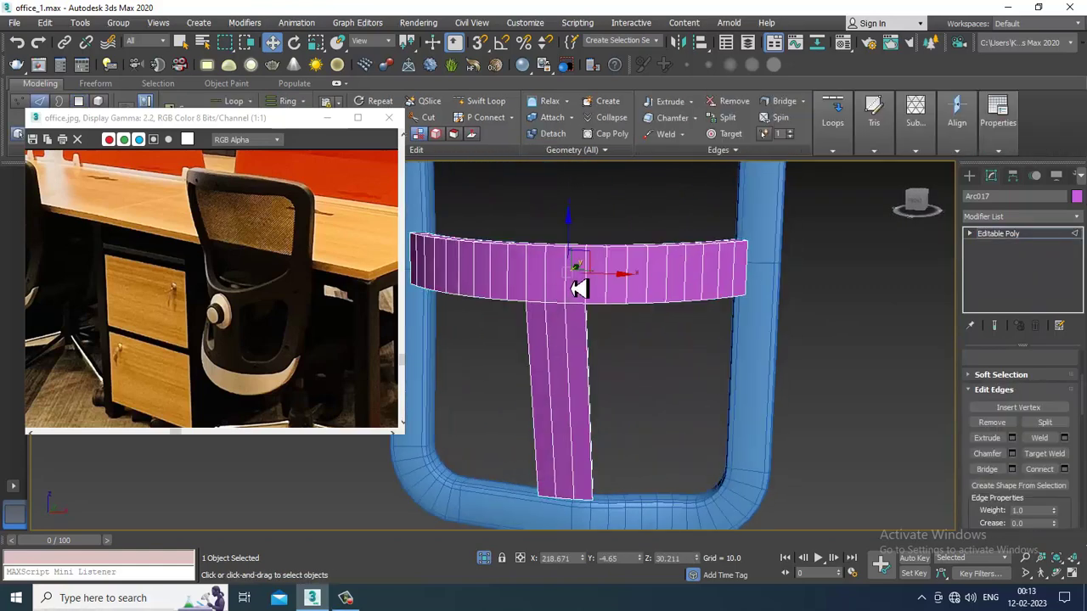
left_click(568, 295)
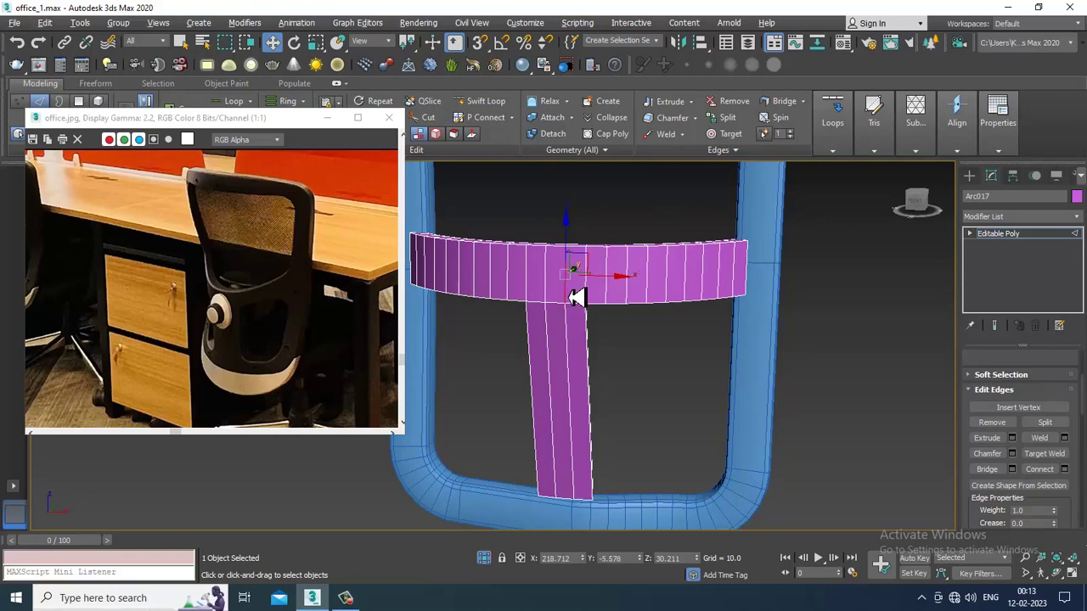
left_click(921, 367)
left_click(1063, 469)
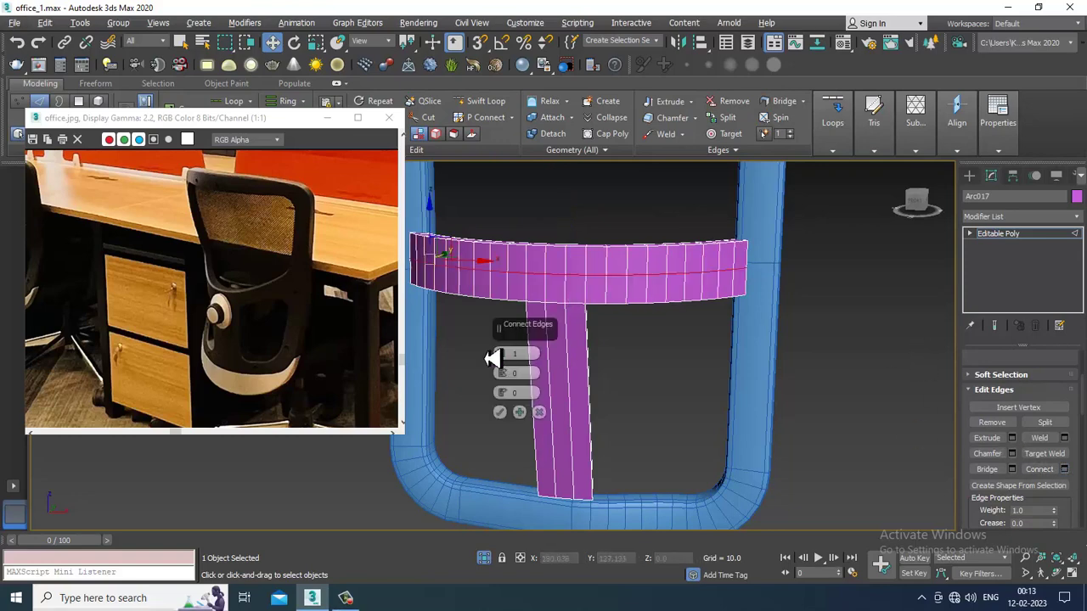
left_click(500, 413)
middle_click_drag(510, 416, 691, 351, "alt")
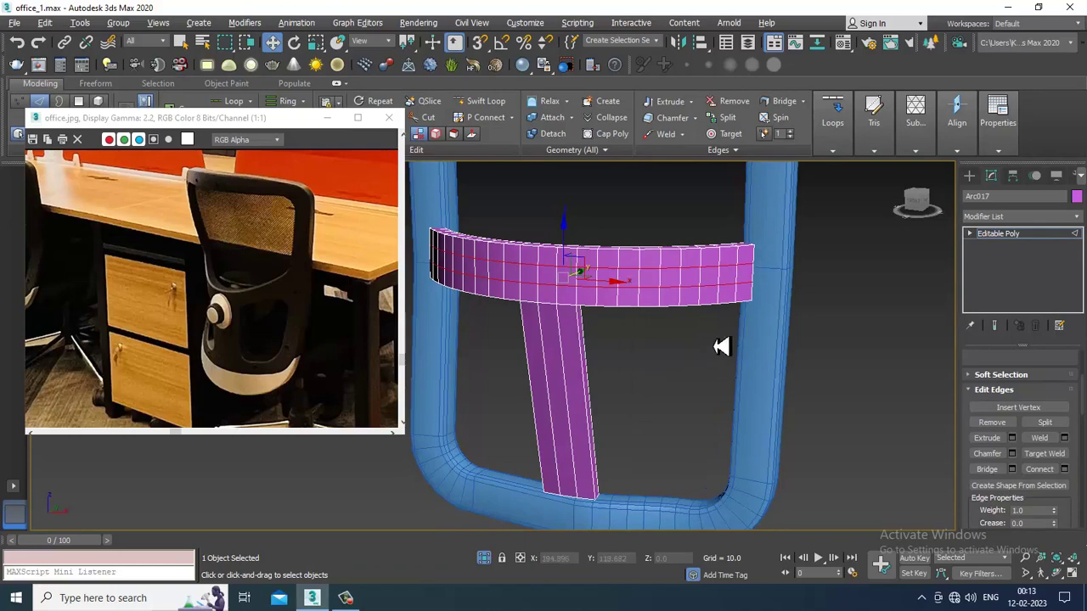
- Apply an FFD(box) 4x4x4 modifier to the band and lower its middle control points so the band sags at its centre
left_click(1045, 244)
left_click(1019, 216)
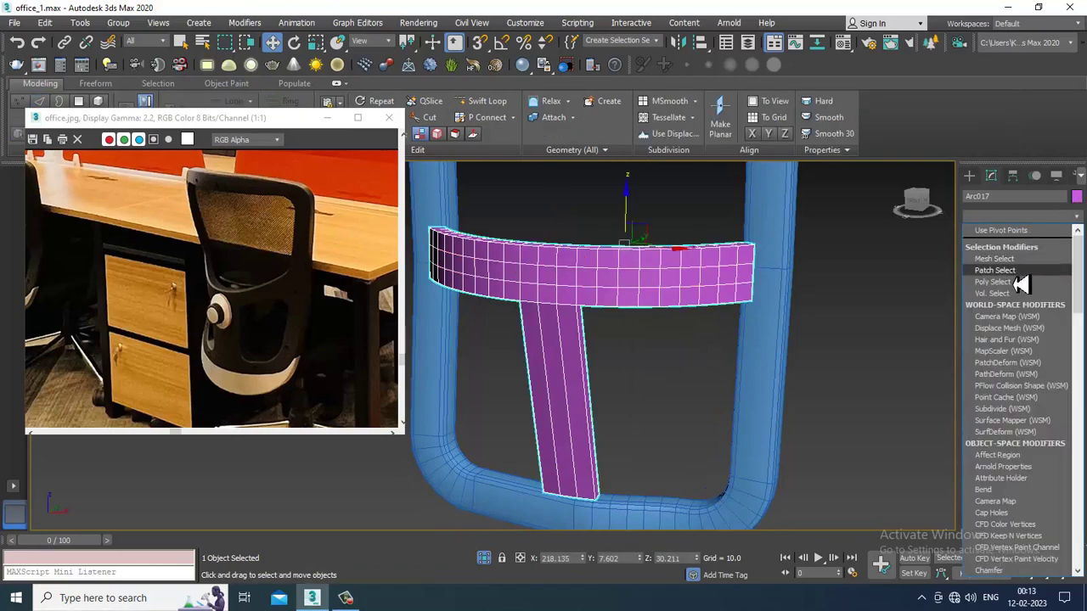
scroll(1021, 284, "down", 10)
left_click(1019, 278)
middle_click_drag(597, 297, 538, 248, "alt")
left_click_drag(578, 259, 667, 282)
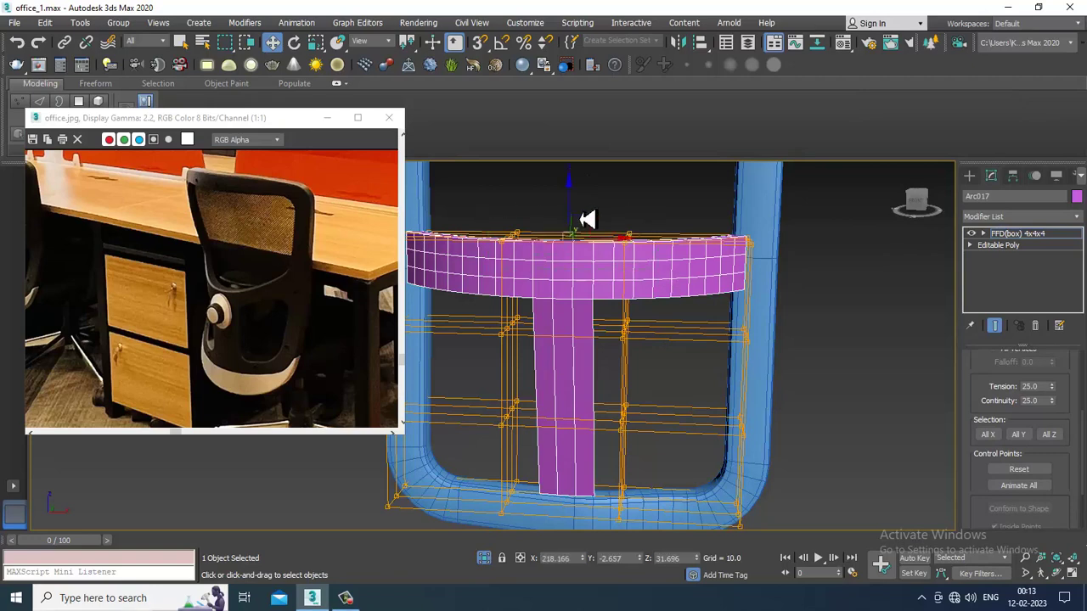
left_click_drag(576, 207, 472, 215)
left_click_drag(667, 360, 668, 361)
left_click_drag(578, 248, 582, 267)
middle_click_drag(722, 315, 671, 307, "alt")
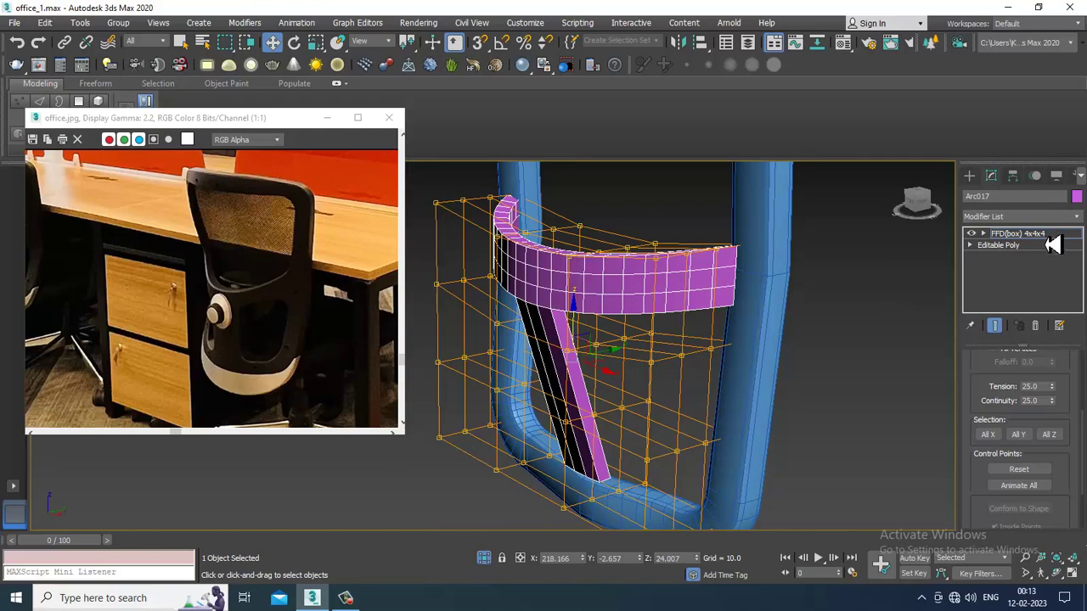
- Convert the deformed band and strut to an Editable Poly
left_click(1050, 237)
right_click(602, 296)
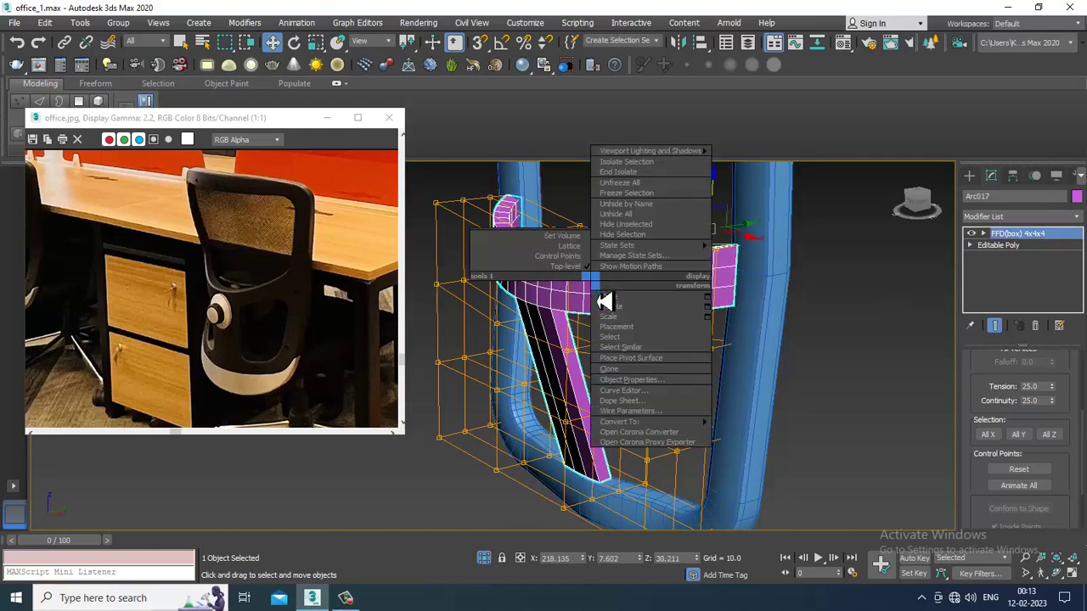
mouse_move(676, 424)
left_click(777, 432)
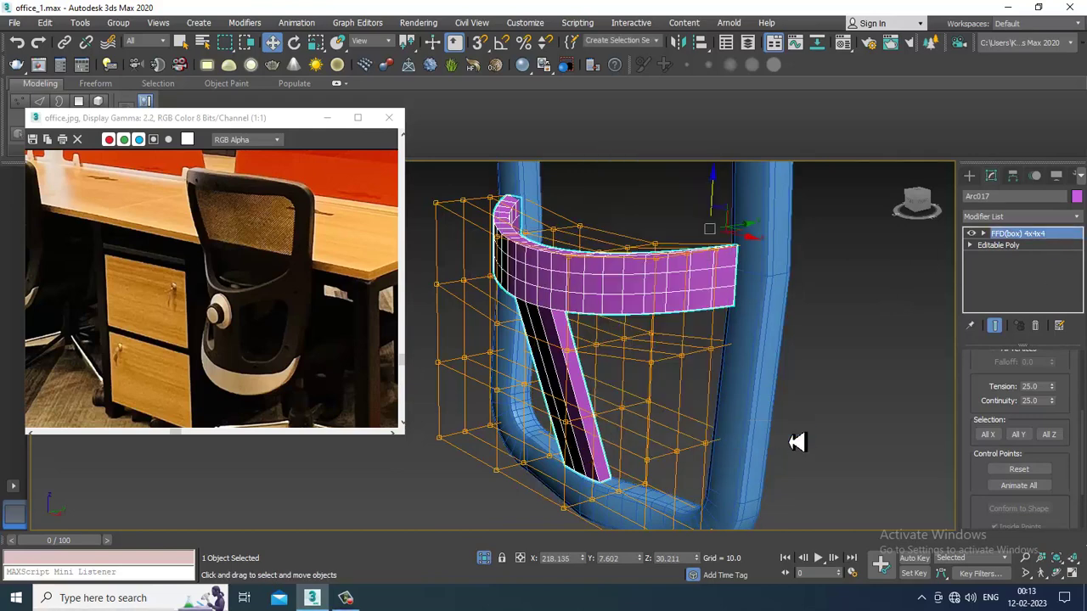
- Assign the same light grey object colour to the band and the chair-back frame
middle_click_drag(611, 460, 655, 364, "alt")
left_click(689, 318, "ctrl")
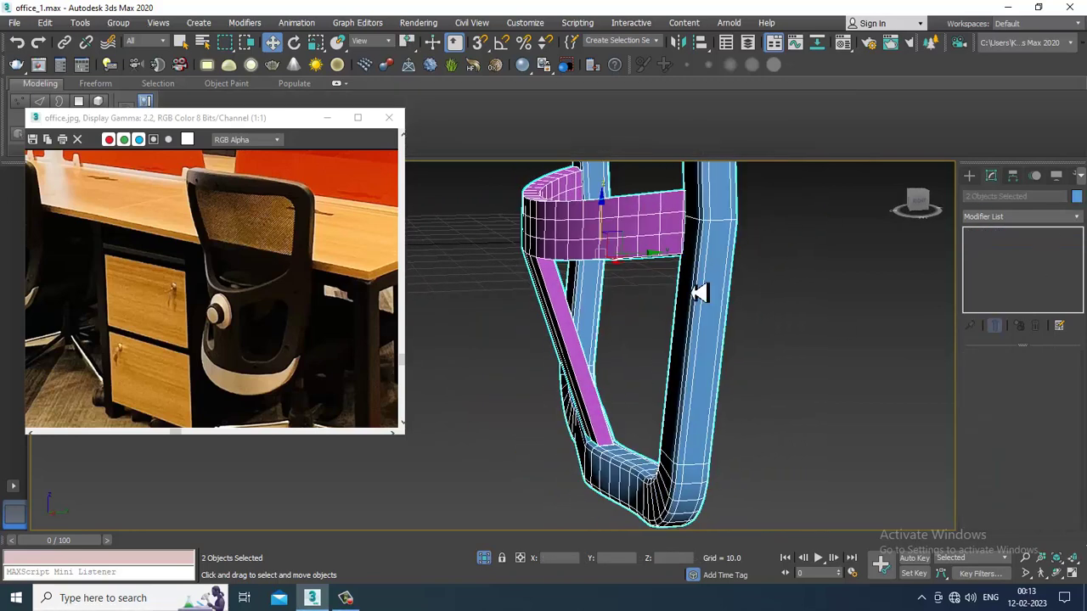
left_click(1076, 196)
left_click(632, 330)
left_click(616, 373)
left_click(752, 364)
- Apply an FFD(box) 4x4x4 modifier to the chair-back frame and enter its control-point level
scroll(720, 335, "down", 4)
middle_click_drag(724, 335, 607, 244, "alt")
left_click(577, 248)
middle_click_drag(622, 285, 688, 297)
scroll(627, 289, "up", 3)
left_click(1018, 217)
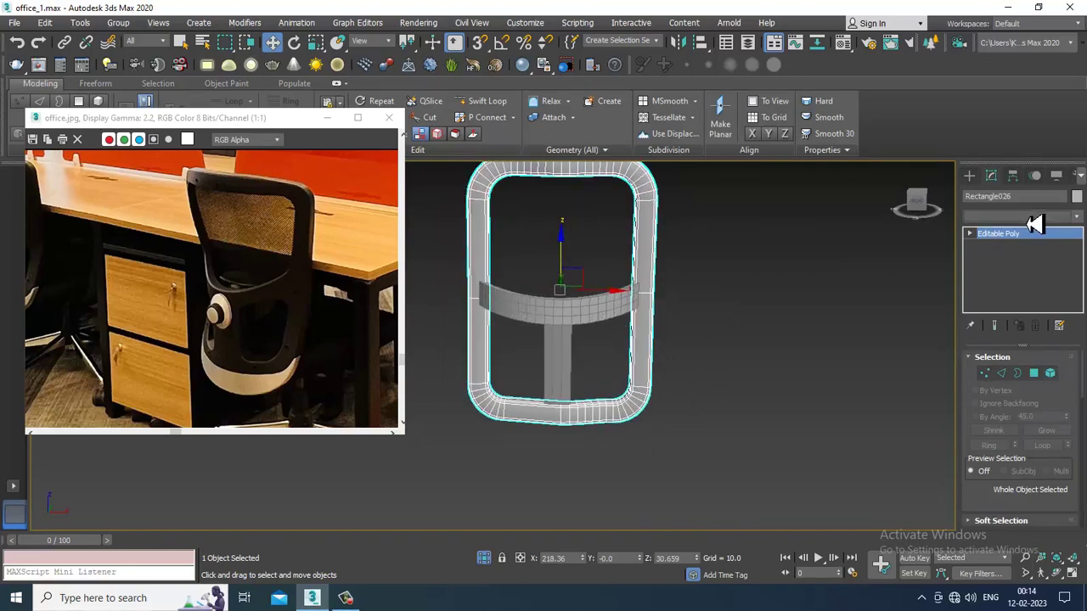
scroll(1034, 286, "down", 2)
key("f")
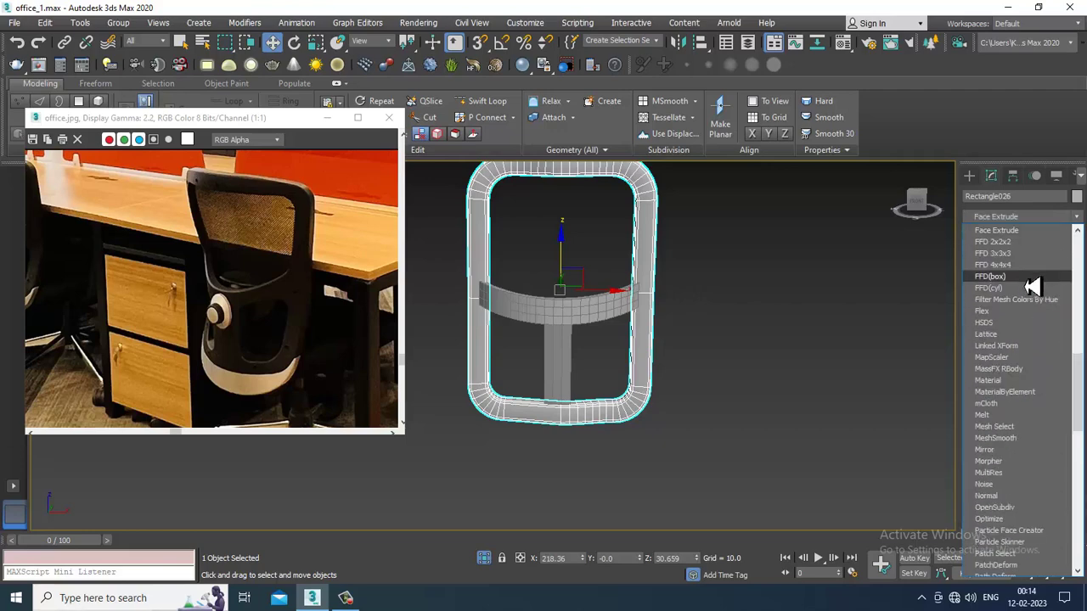
key("1")
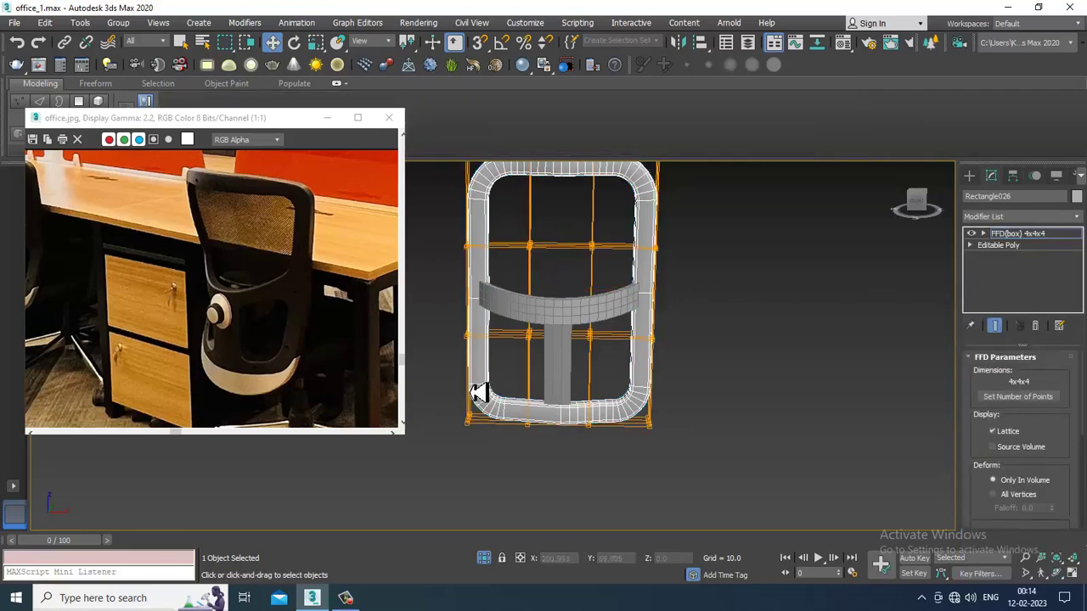
- Scale the frame's two lower rows of control points along X to 90% to taper its lower half
left_click_drag(435, 398, 623, 433)
key("r")
left_click_drag(788, 395, 785, 393)
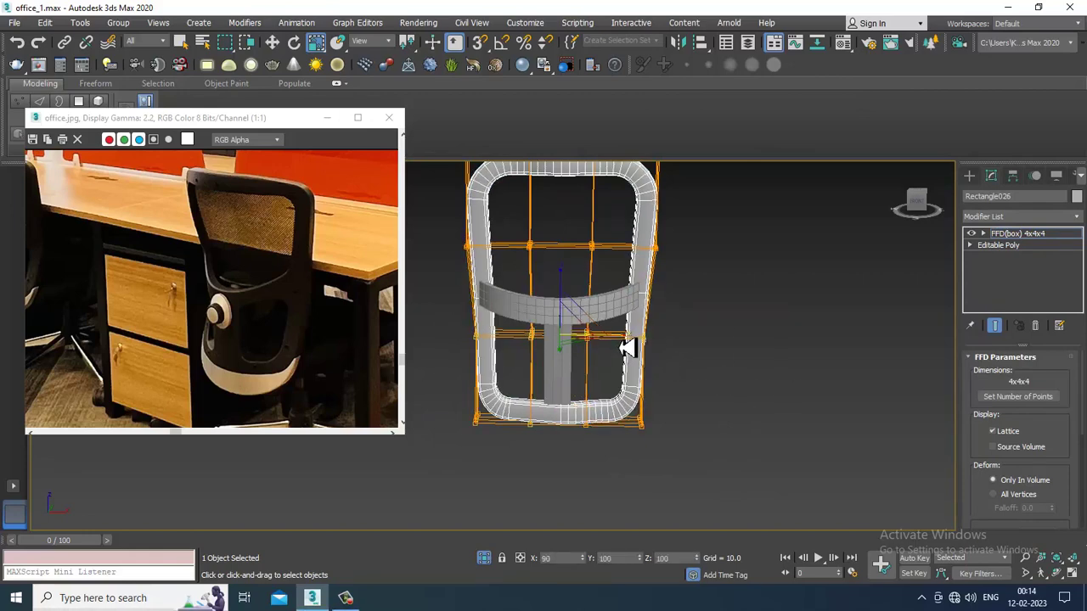
left_click_drag(737, 282, 735, 280)
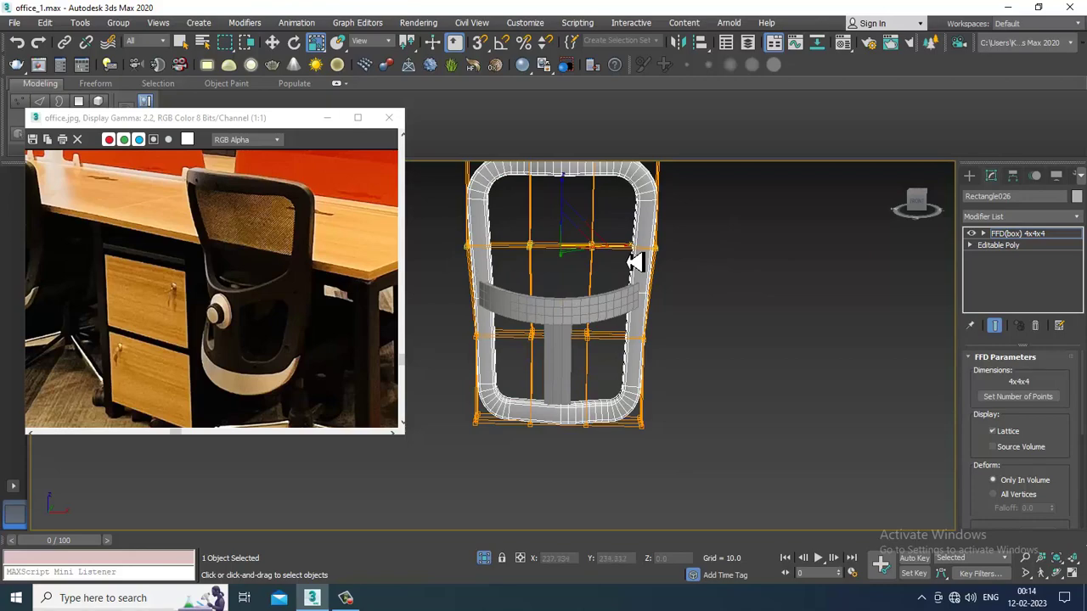
key("w")
- Convert the tapered chair-back frame to an Editable Poly
middle_click_drag(764, 304, 653, 337, "alt")
scroll(662, 343, "up", 4)
scroll(673, 342, "down", 2)
right_click(605, 244)
mouse_move(701, 376)
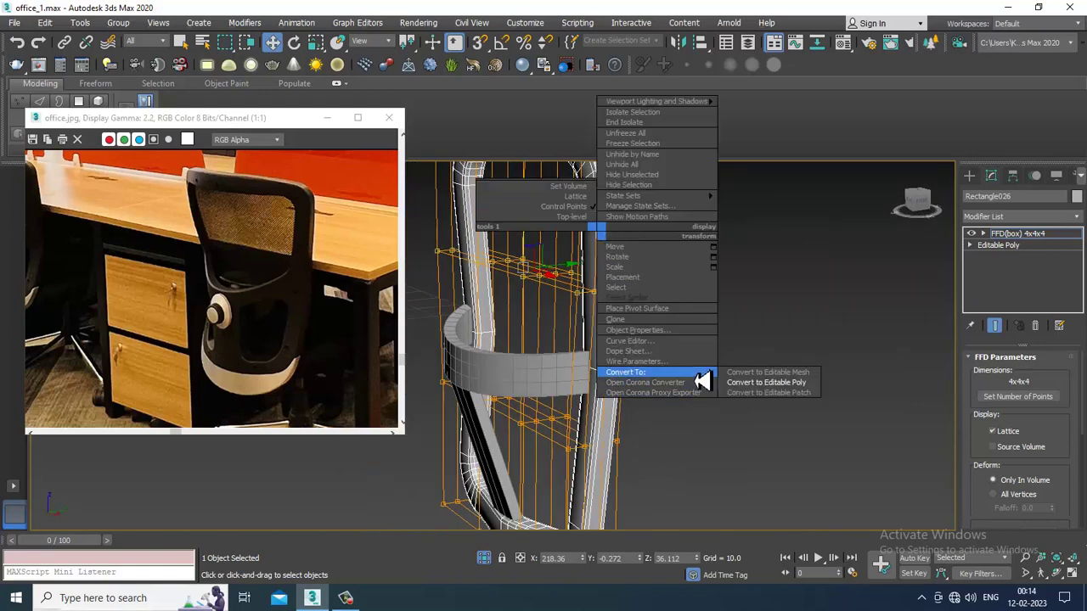
left_click(783, 384)
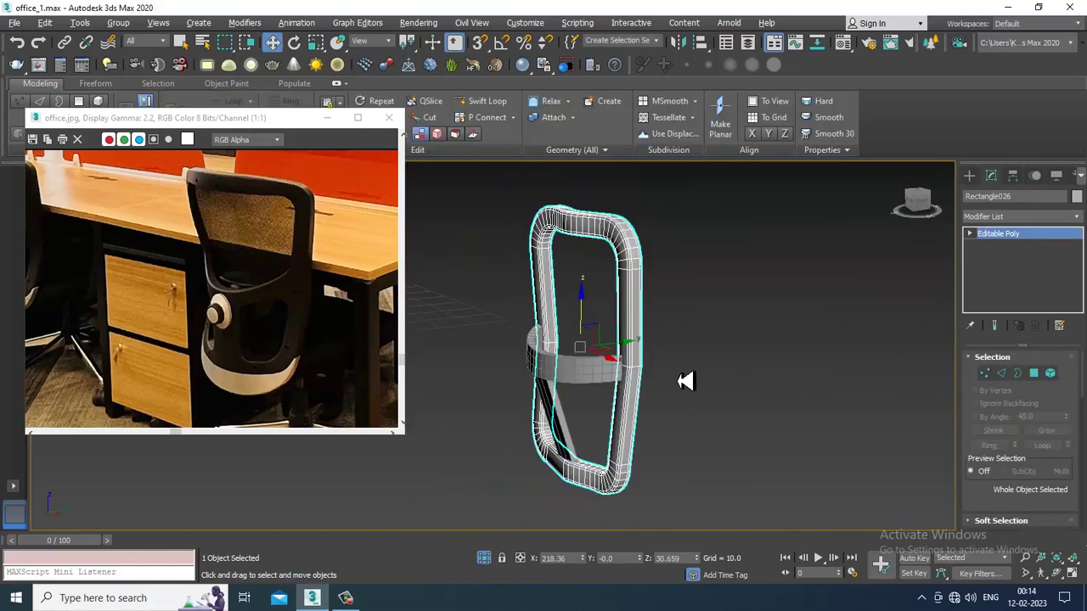
- Create a cylinder of radius about 1.15 and height about 1 on the band's centre above the strut, using AutoGrid
middle_click_drag(603, 413, 675, 345, "alt")
scroll(687, 339, "up", 3)
left_click(970, 178)
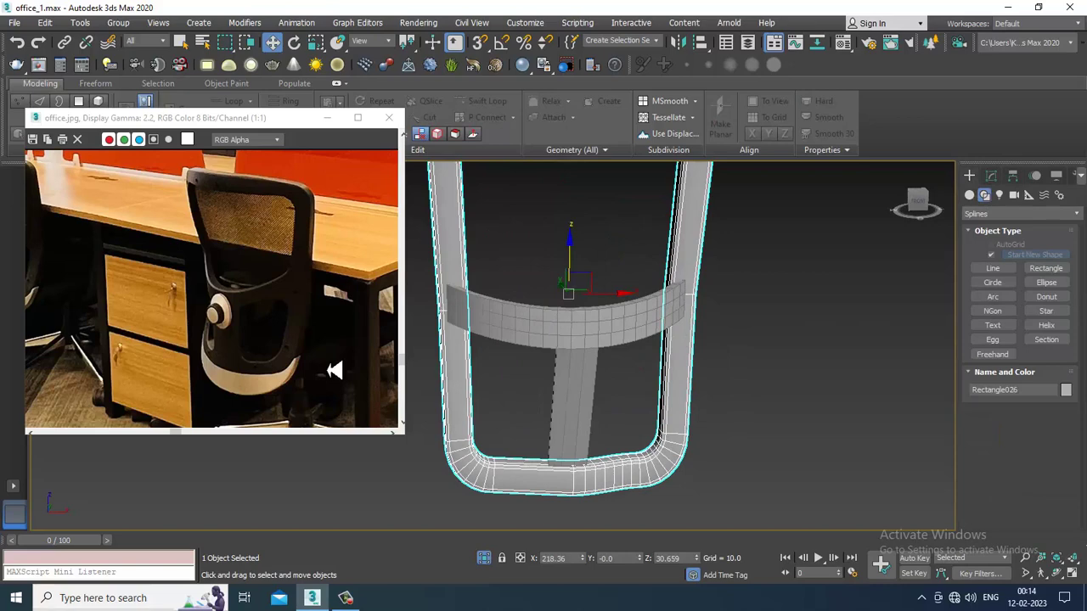
scroll(244, 340, "up", 1)
scroll(275, 319, "down", 1)
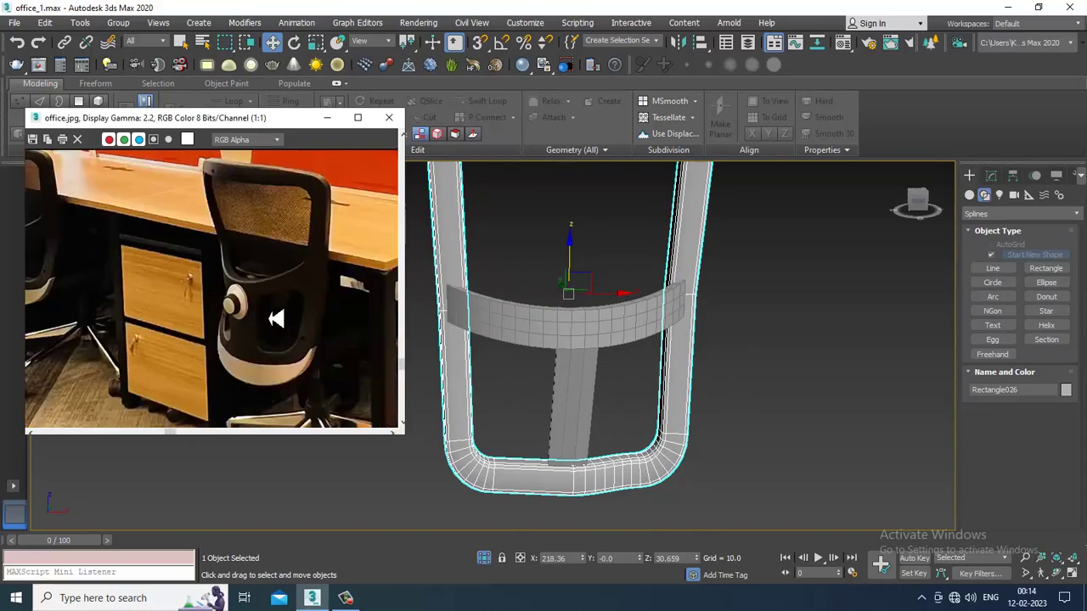
left_click(973, 196)
left_click(994, 286)
scroll(611, 378, "up", 2)
left_click(991, 244)
left_click_drag(574, 324, 592, 356)
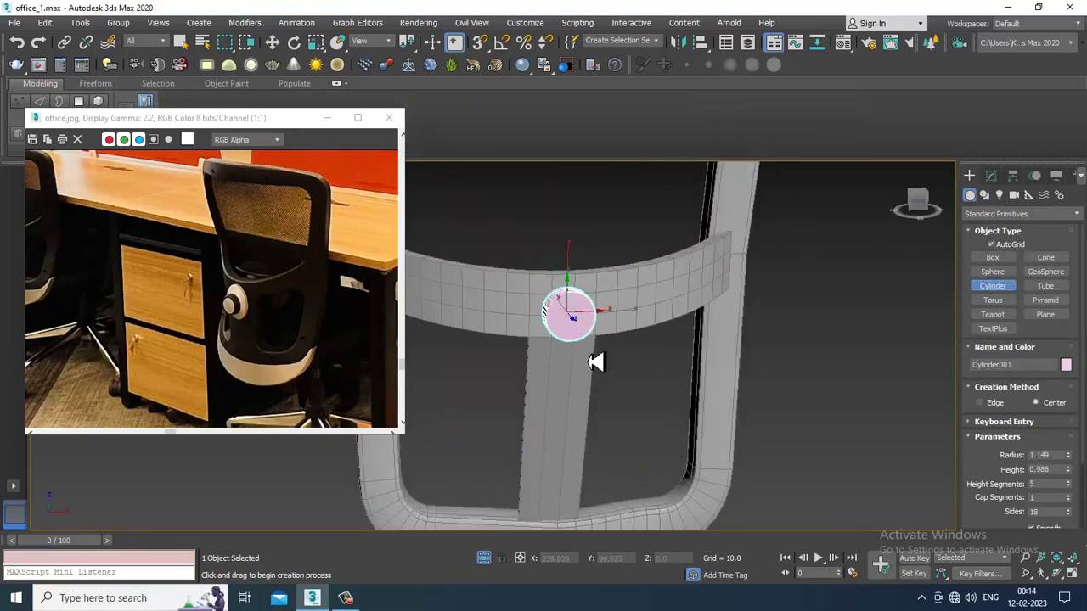
left_click(590, 363)
- Rescale the cylinder and move it in against the outer face of the cross band
key("w")
middle_click_drag(579, 310, 646, 340, "alt")
key("r")
left_click_drag(545, 280, 547, 257)
middle_click_drag(552, 257, 619, 328, "alt")
key("w")
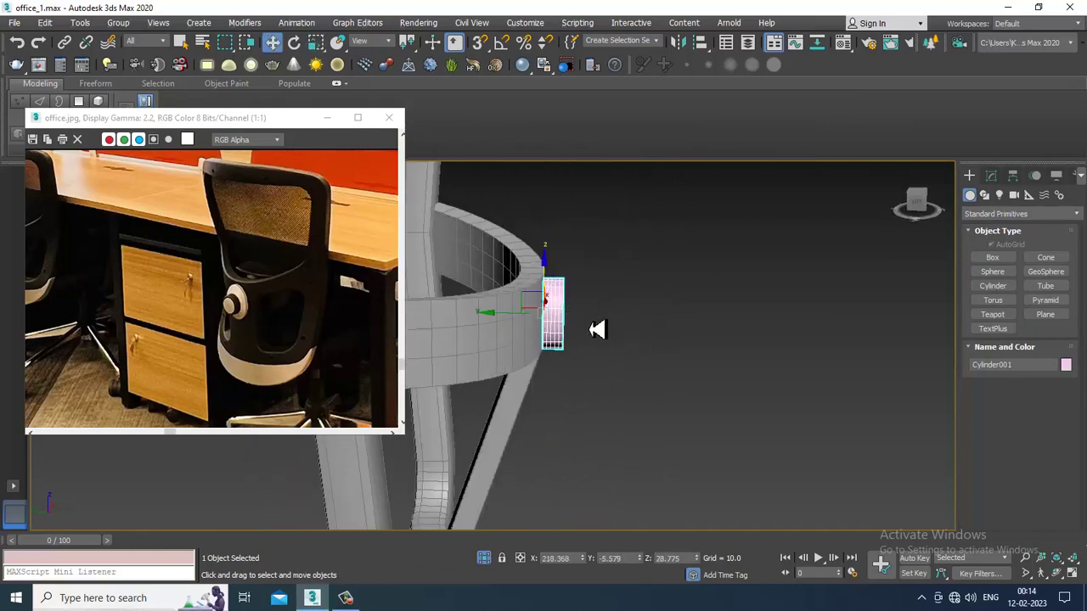
middle_click_drag(504, 334, 565, 315, "alt")
- Convert the cylinder to an Editable Poly and inset its outer cap by 0.512
right_click(565, 314)
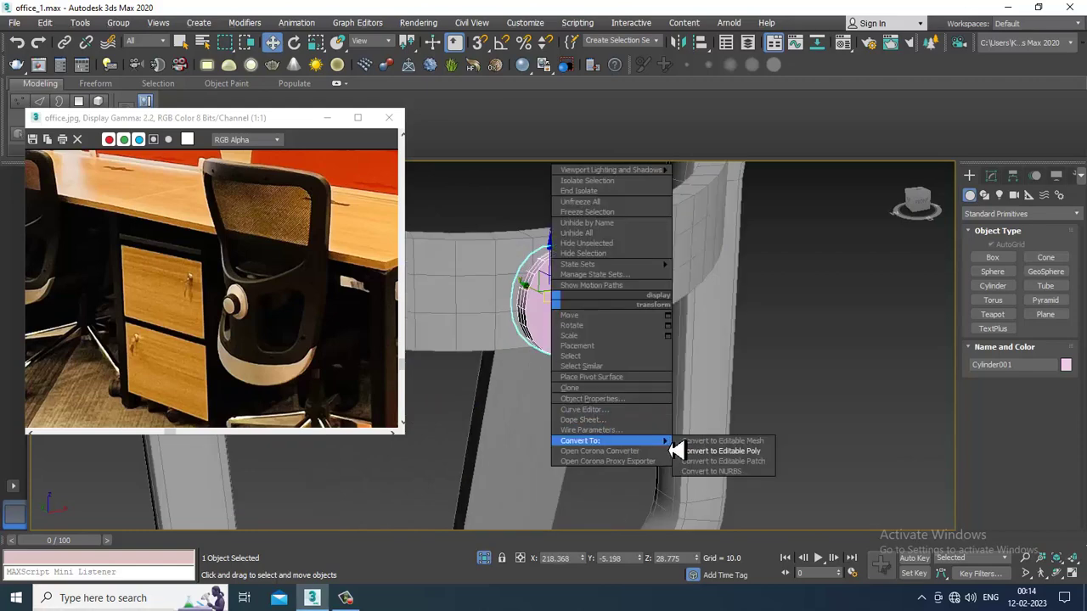
left_click(735, 462)
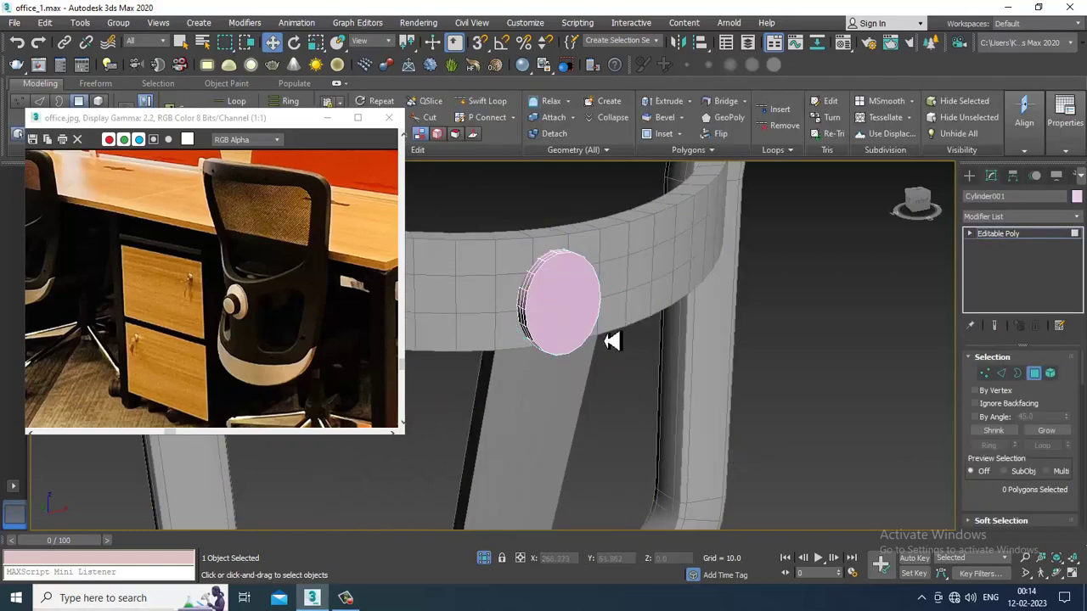
left_click(582, 286)
scroll(1040, 397, "down", 5)
left_click(1065, 438)
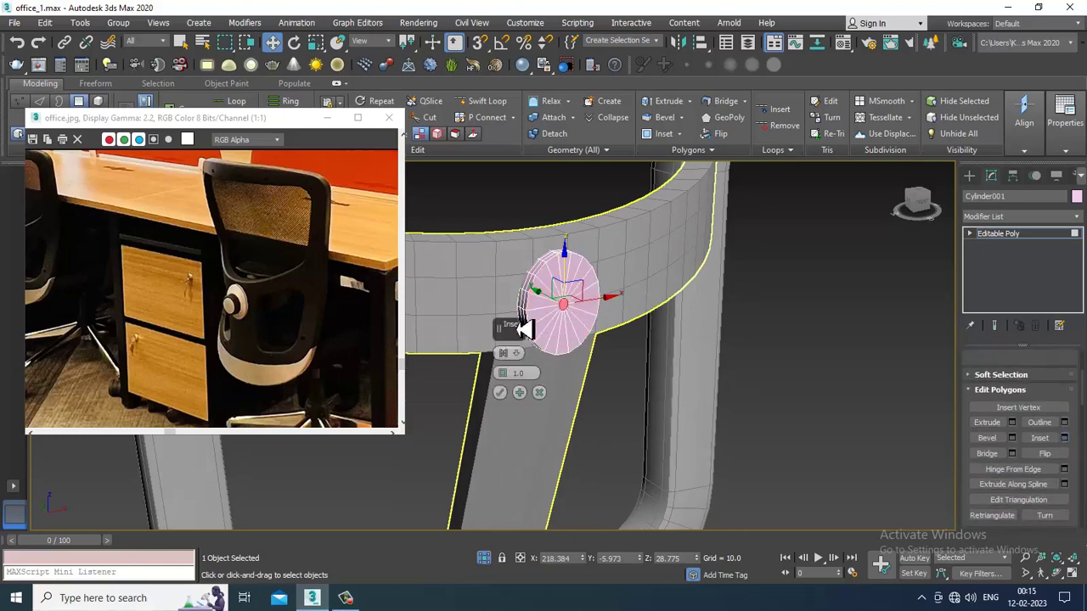
left_click_drag(515, 382, 523, 383)
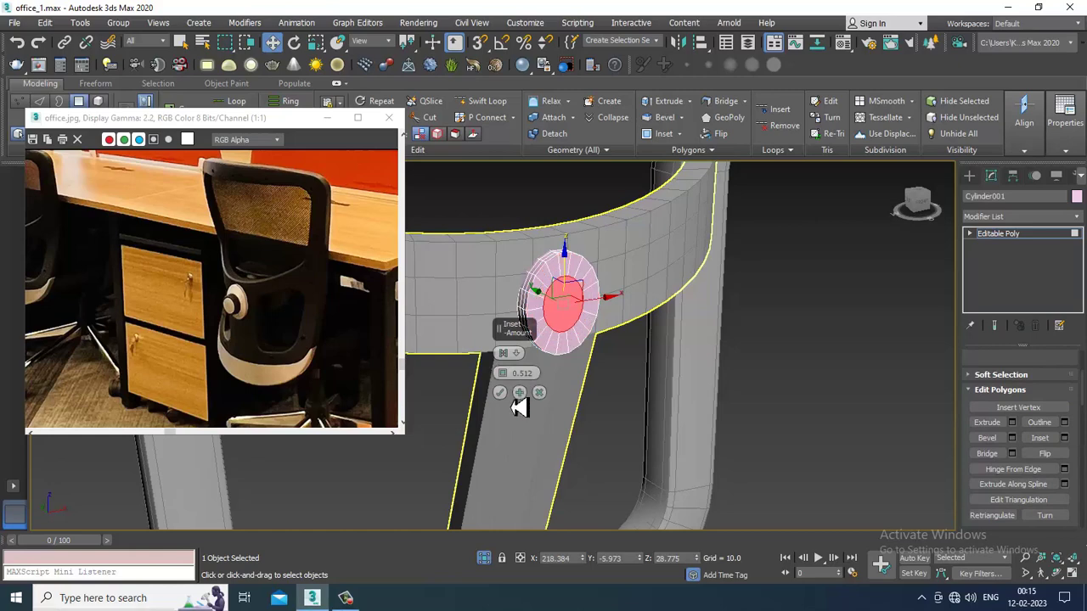
left_click(500, 393)
- Extrude the cylinder's inset face outward into a short stub and adjust the position of its end face
left_click(1011, 422)
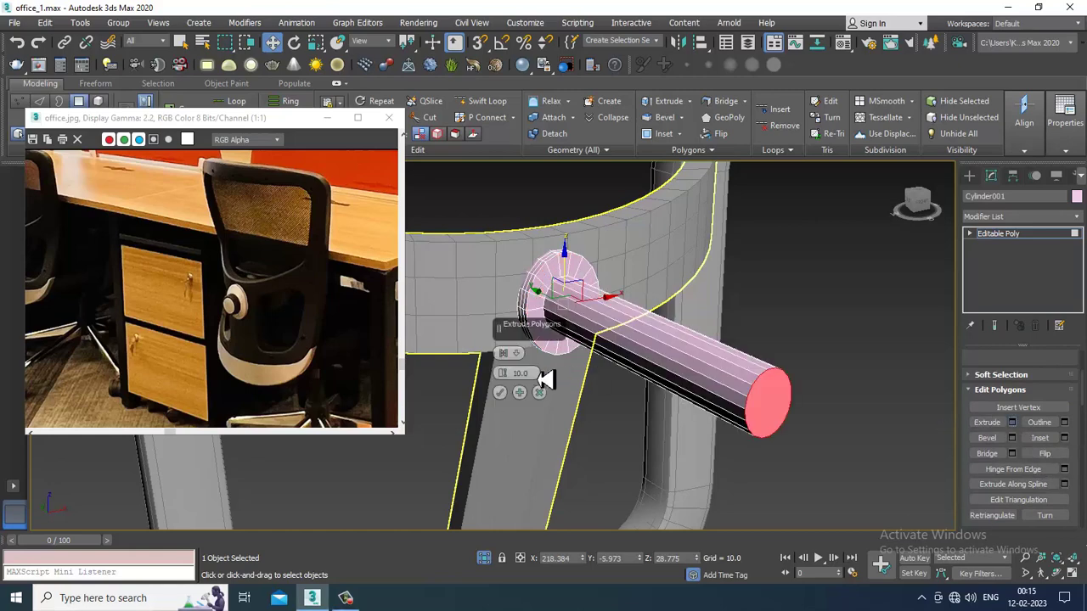
left_click(500, 393)
middle_click_drag(509, 391, 573, 300, "alt")
left_click_drag(571, 301, 570, 301)
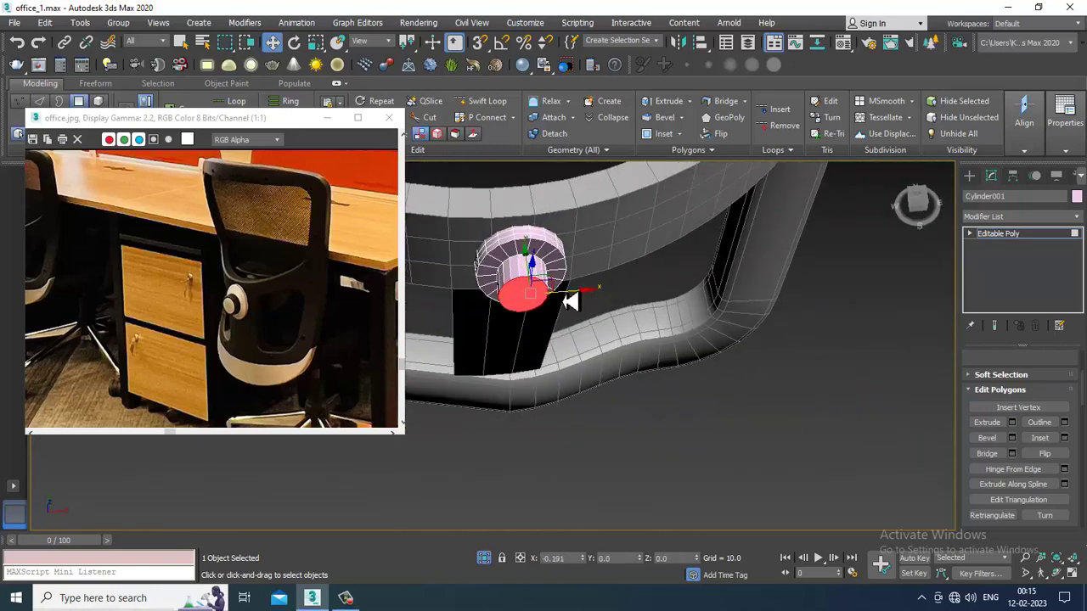
mouse_move(571, 302)
middle_mouse_down("alt")
mouse_move(645, 288)
mouse_move(512, 301)
mouse_move(521, 286)
mouse_move(564, 294)
middle_mouse_up("alt")
left_click(1019, 242)
- Select the chair-back frame and apply another FFD(box) 4x4x4 modifier to it
middle_click_drag(861, 315, 658, 374, "alt")
left_click(599, 393)
middle_click_drag(599, 392, 625, 374, "alt")
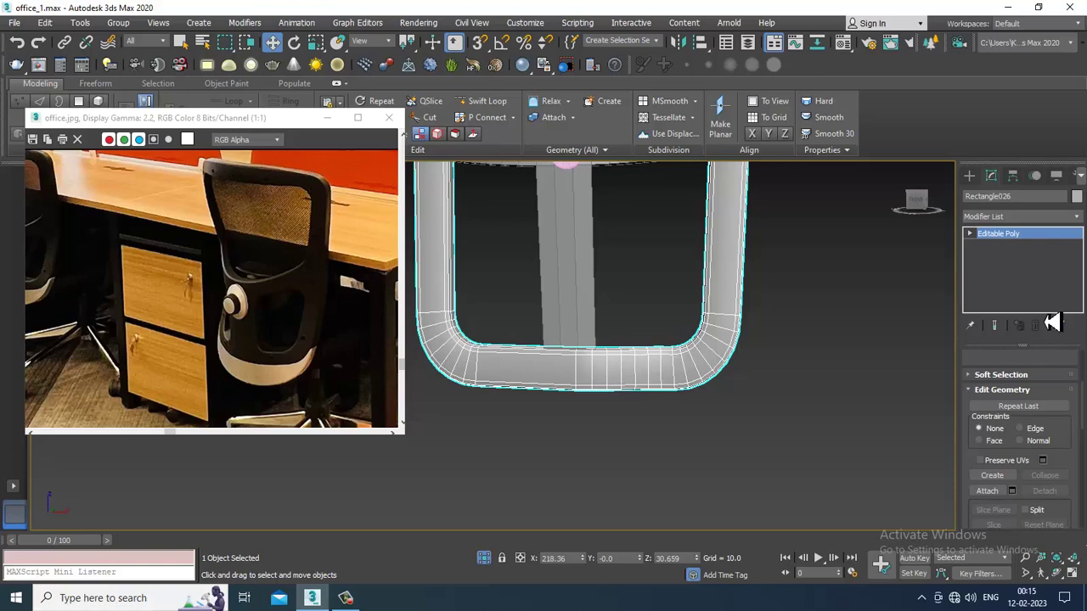
left_click(1029, 217)
scroll(1028, 293, "down", 5)
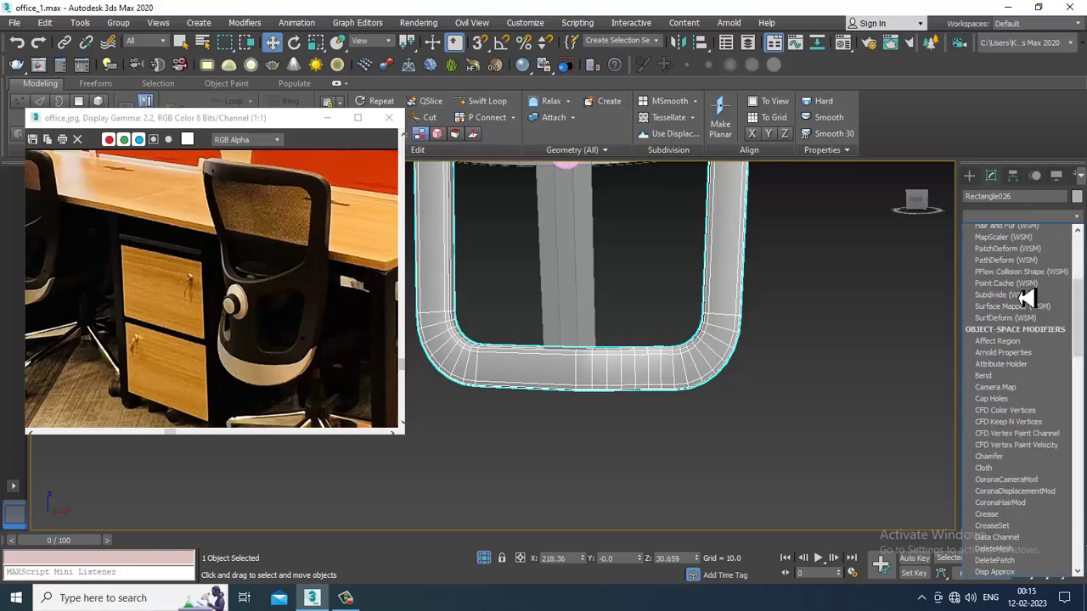
left_click(1012, 277)
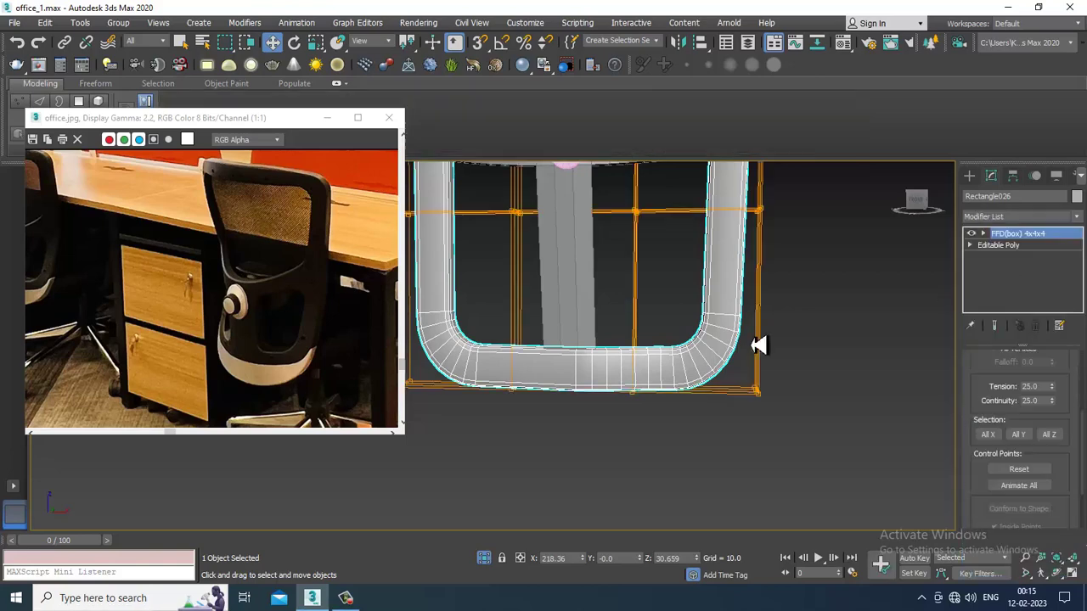
- Bow the frame's bottom rail rearward by moving its middle lattice control points, and collapse the frame to an Editable Poly
left_click(586, 451)
left_click_drag(647, 356, 678, 334)
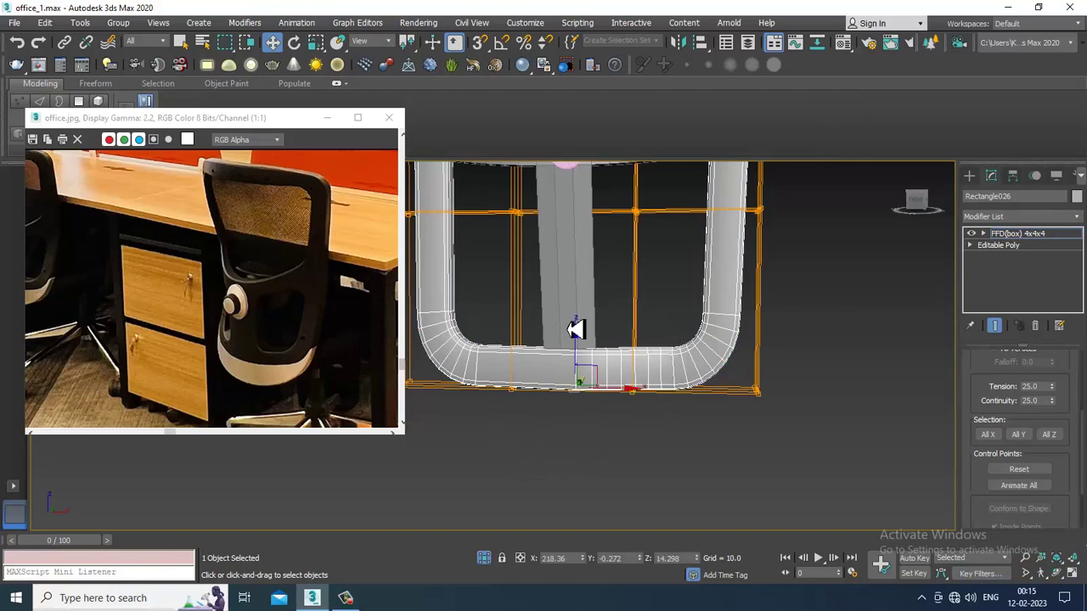
left_click_drag(574, 353, 580, 370)
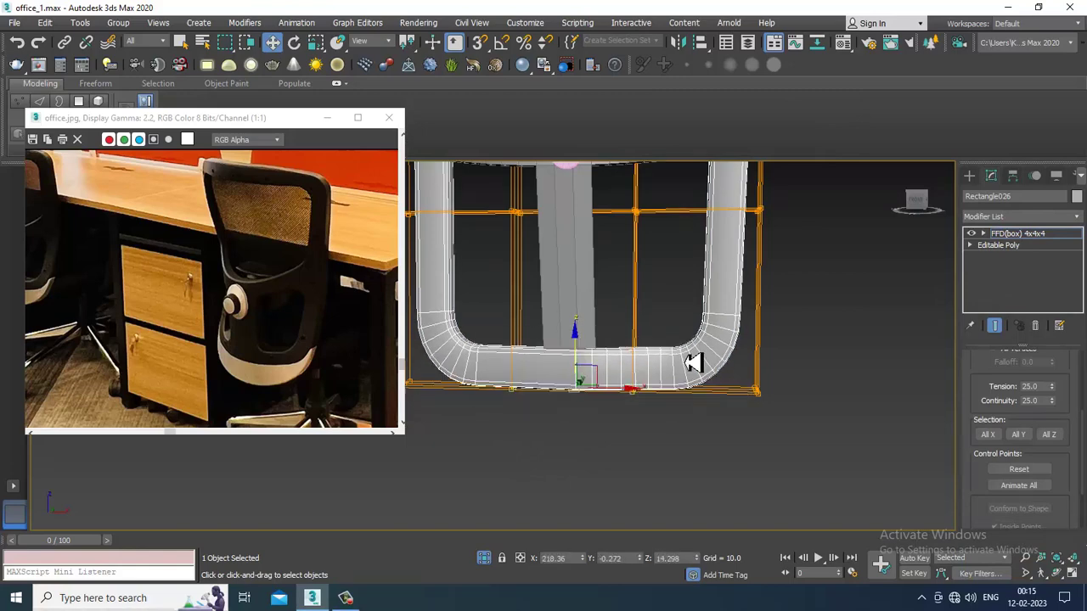
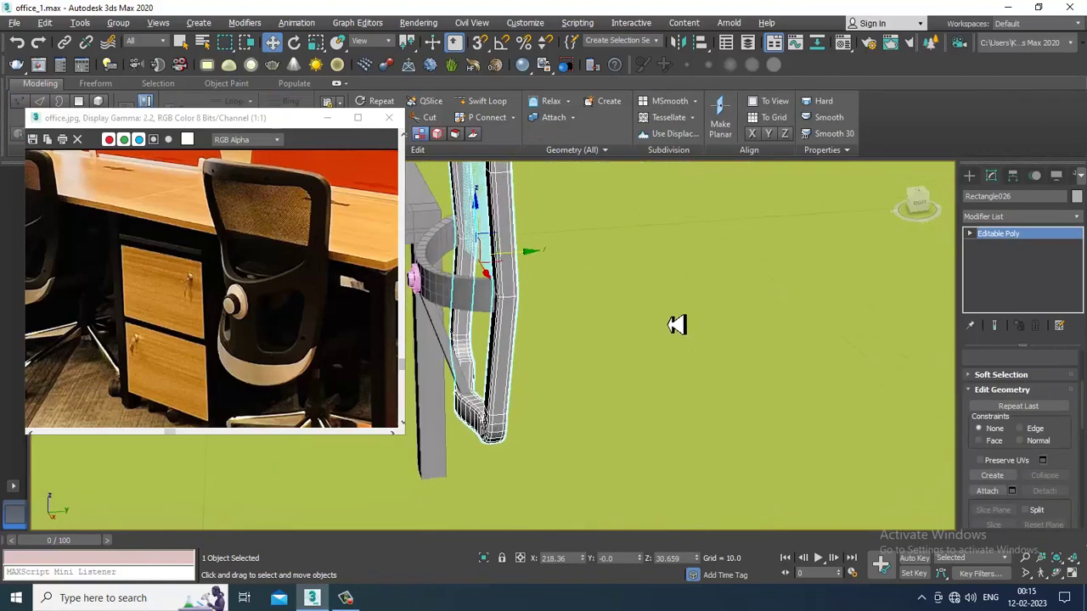
- Draw a chamfer box for the chair seat in front of the backrest in the Top view, about 16.7 long and 17.8 wide
left_click(969, 176)
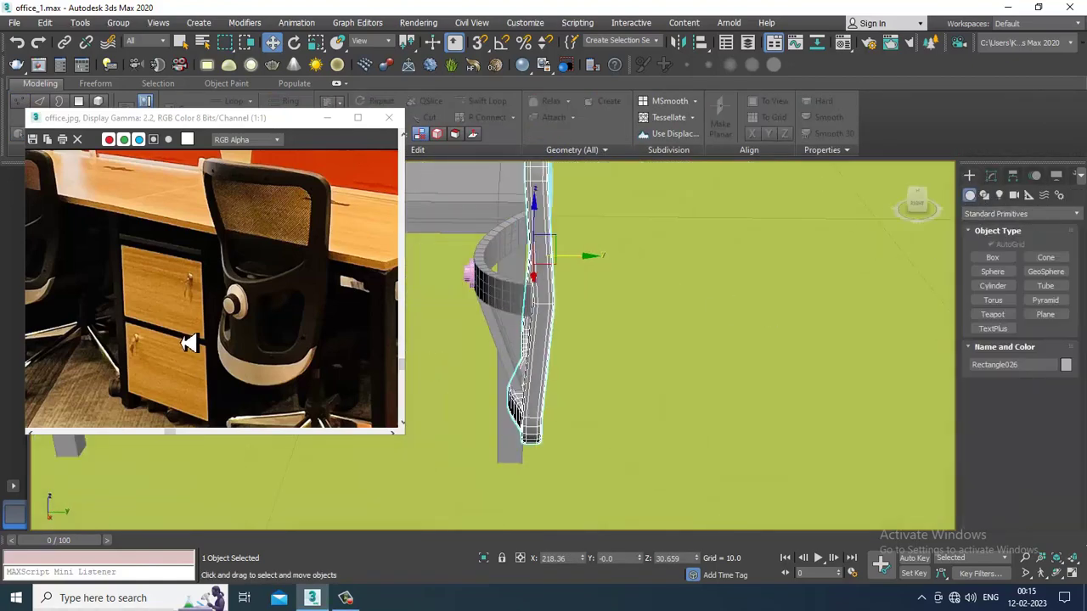
middle_click_drag(166, 321, 178, 280)
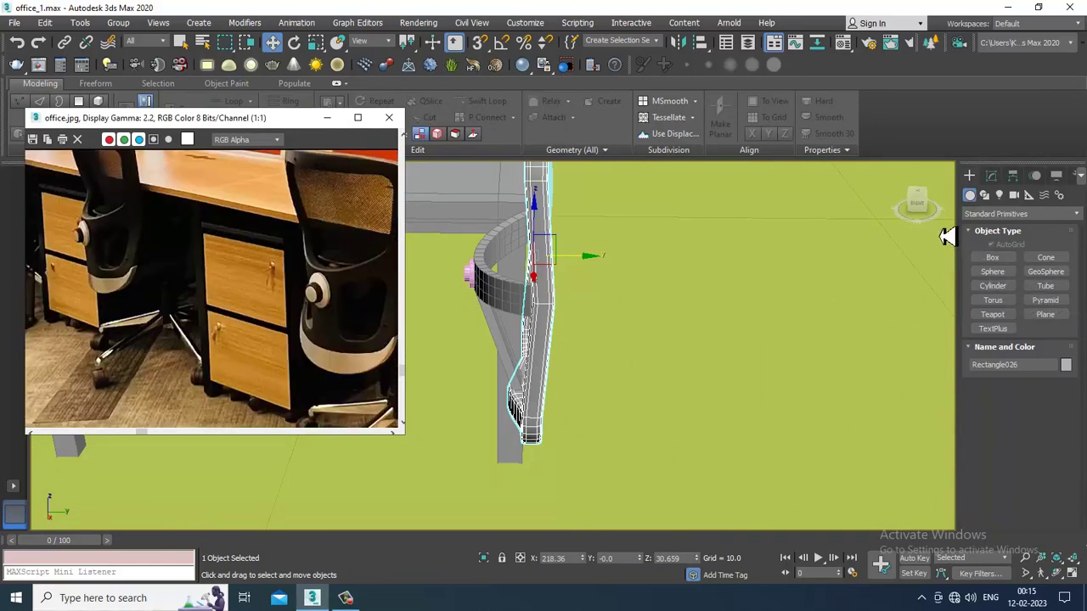
left_click(1019, 213)
left_click(1016, 241)
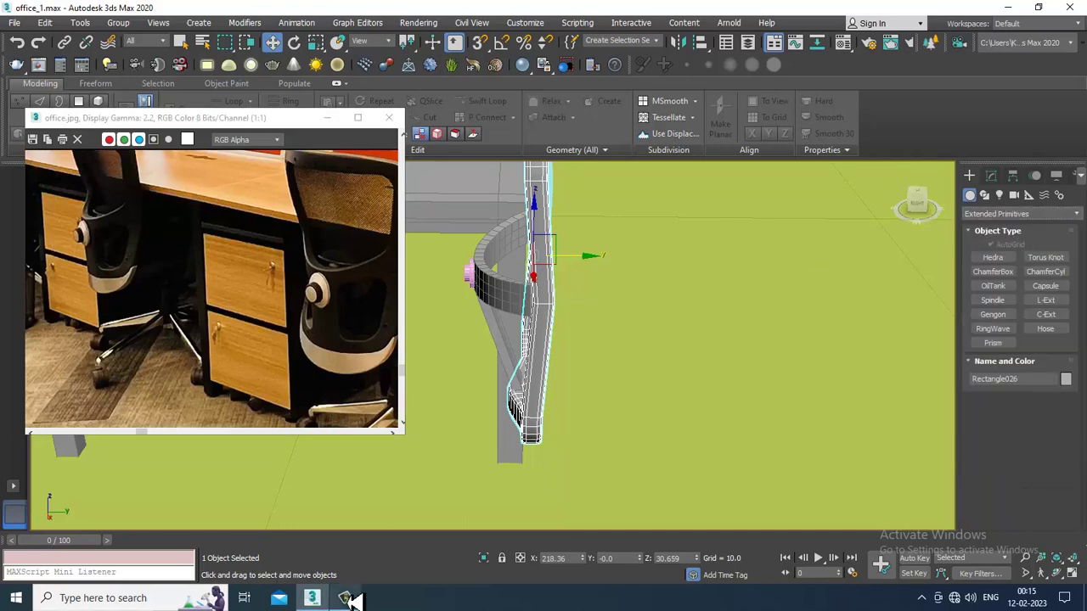
left_click(1061, 499)
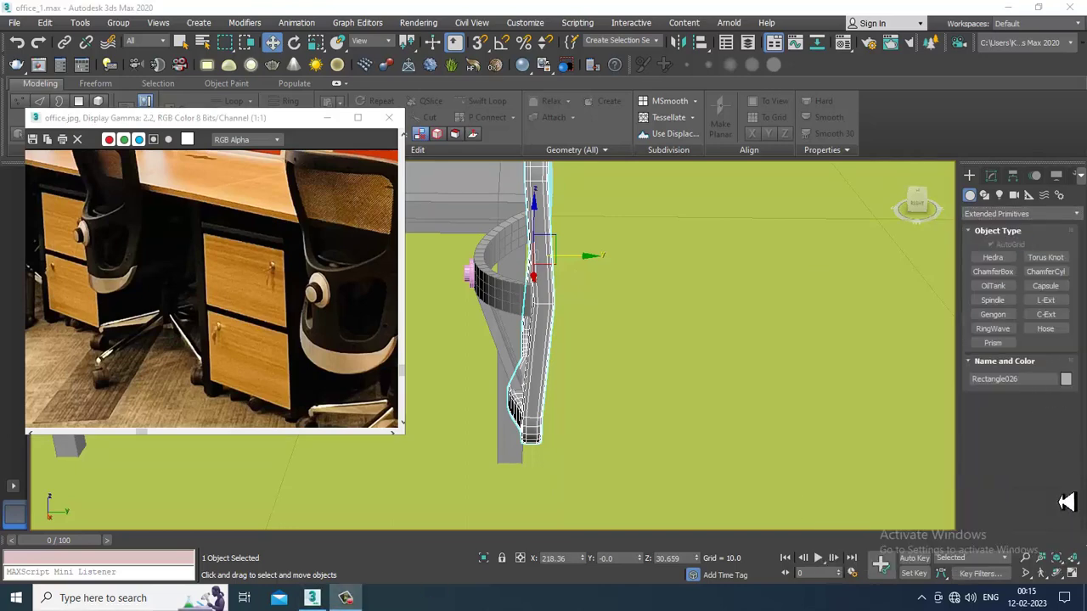
left_click(993, 272)
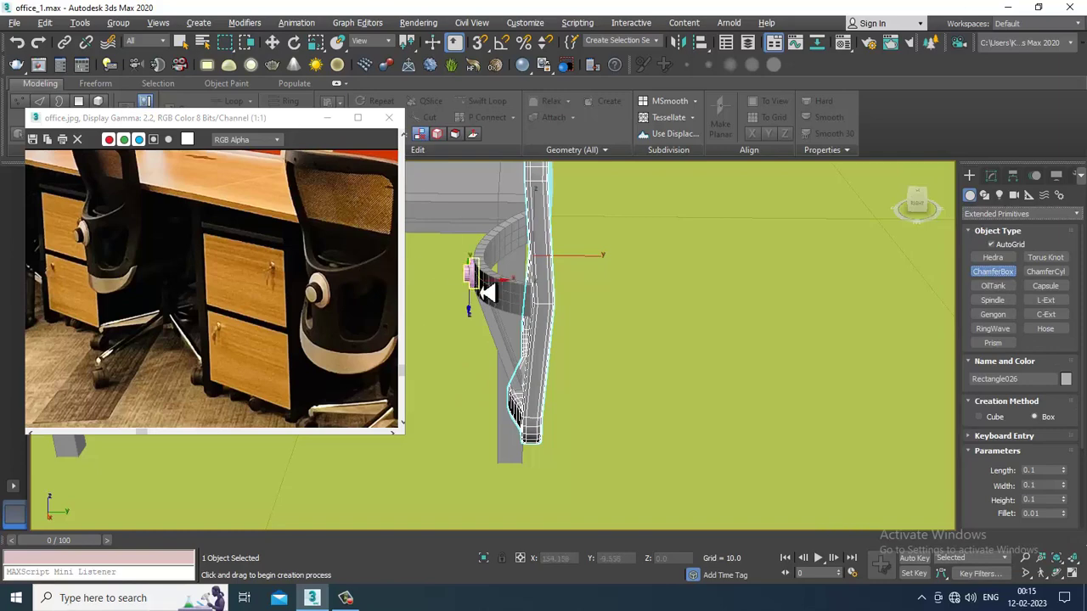
key("alt+w")
key("alt+w")
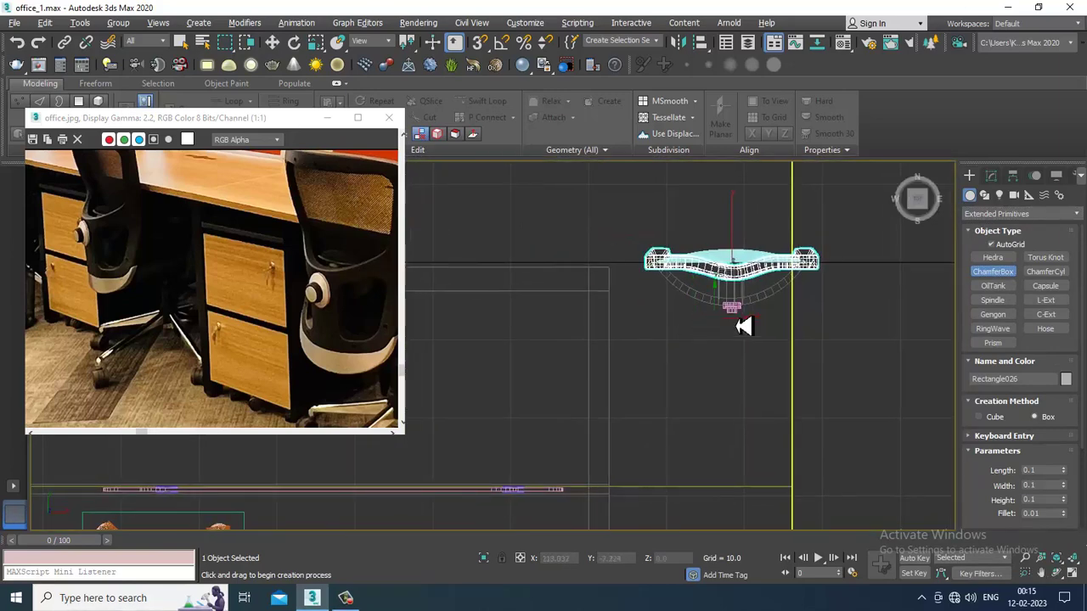
middle_click_drag(736, 328, 705, 470)
left_click(996, 244)
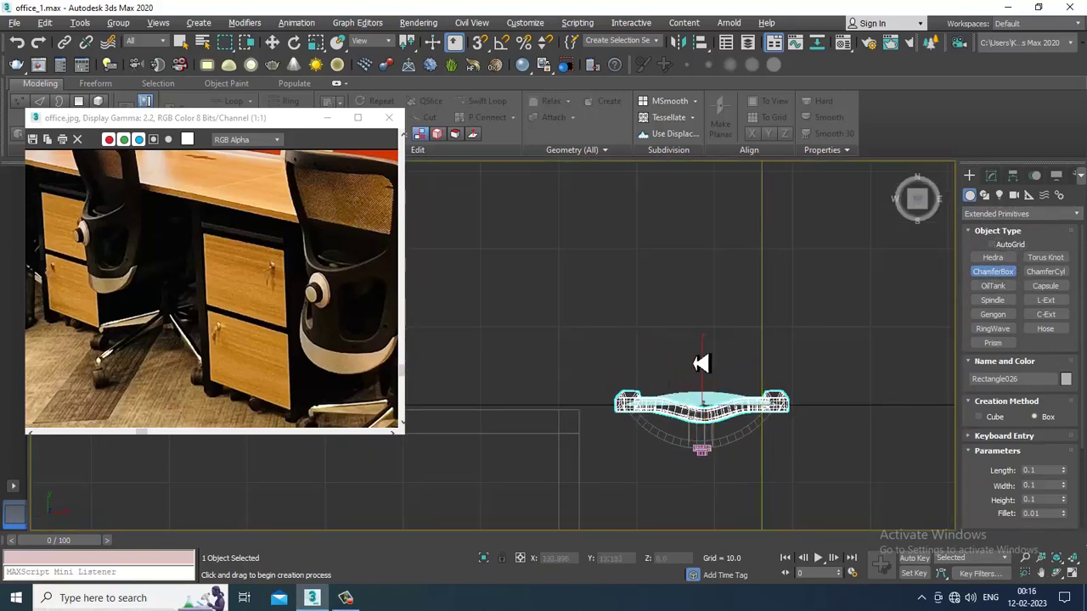
left_click_drag(626, 368, 772, 249)
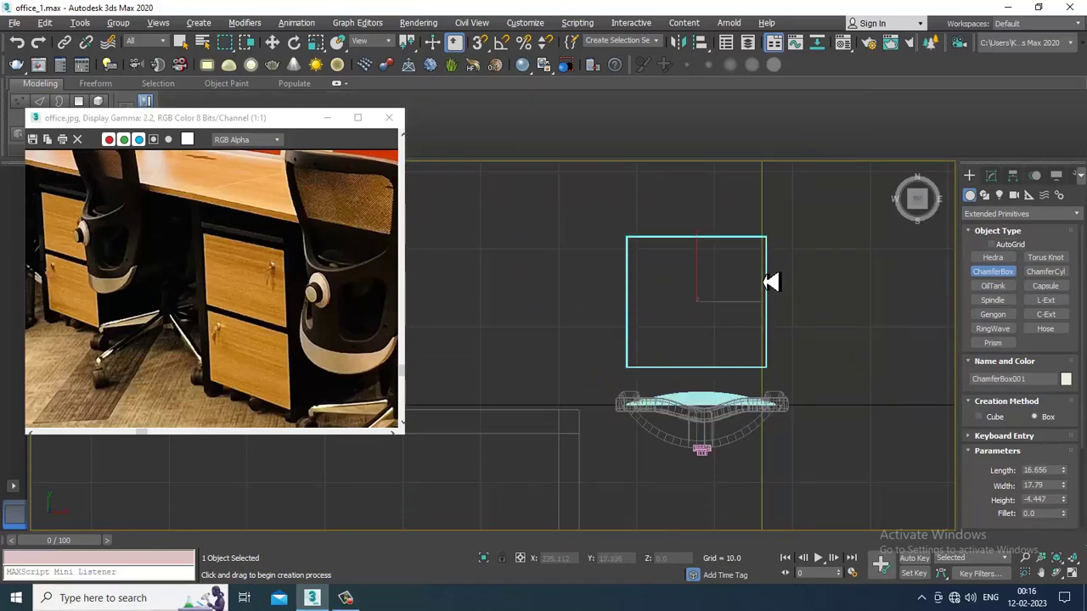
left_click(748, 264)
left_click(745, 256)
key("w")
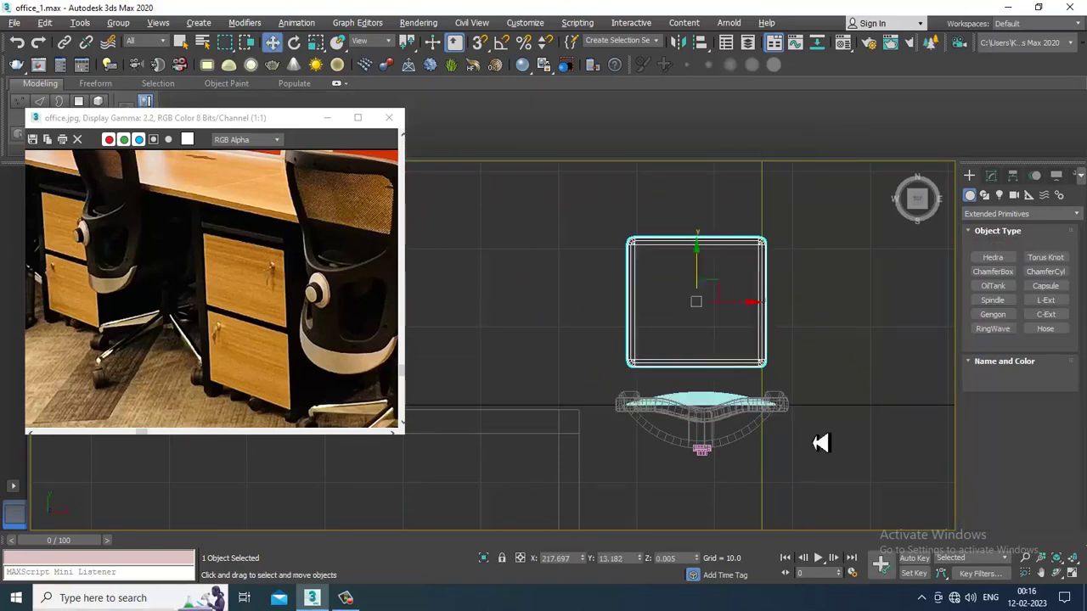
- Raise the seat box off the floor and move it against the lower end of the backrest frame
key("alt+w")
key("alt+w")
scroll(807, 447, "down", 5)
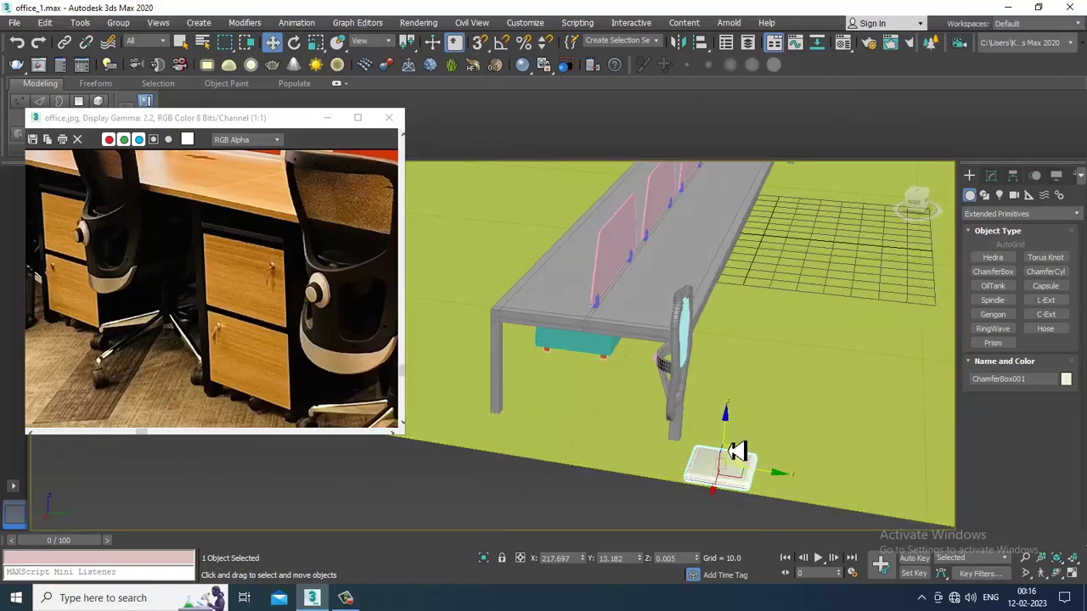
scroll(739, 395, "up", 8)
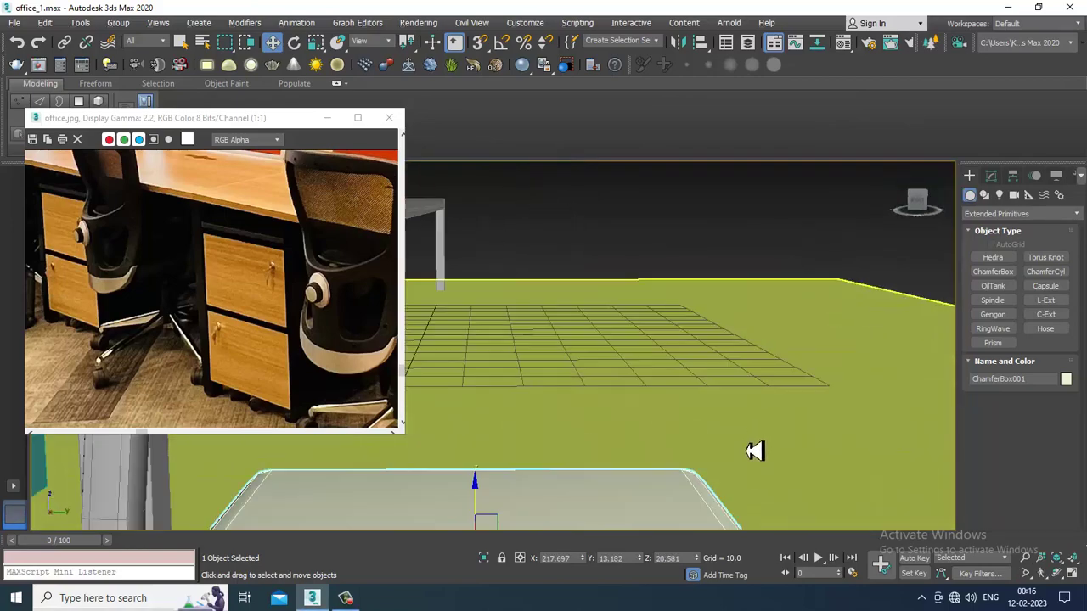
scroll(723, 475, "down", 3)
middle_click_drag(723, 475, 735, 366)
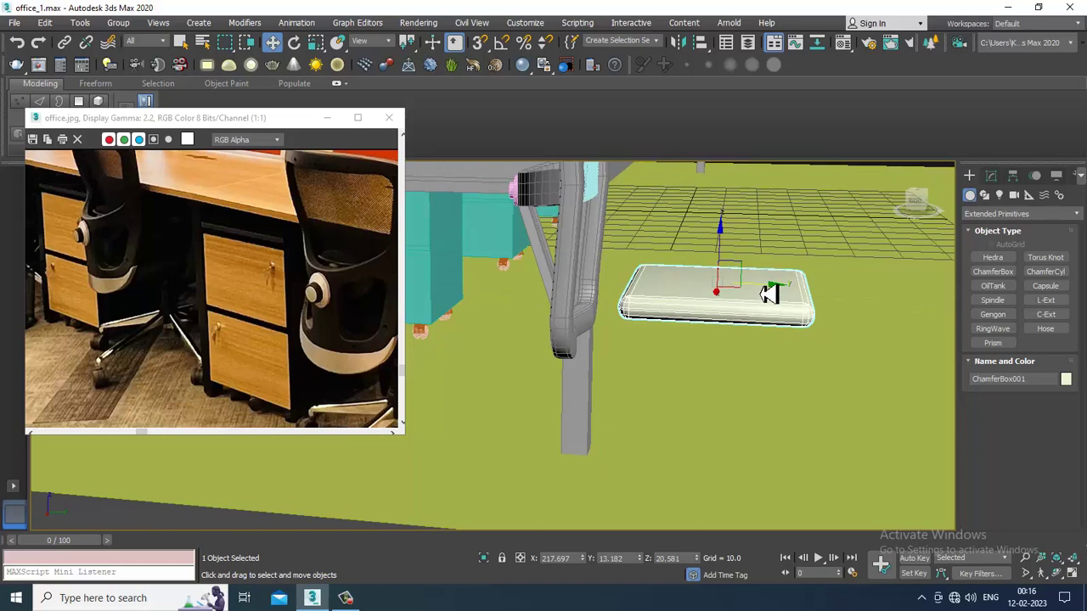
left_click_drag(769, 294, 734, 298)
left_click_drag(694, 250, 696, 274)
- Select the backrest frame and apply an FFD(box) modifier to the whole object
scroll(696, 274, "down", 6)
middle_click_drag(698, 281, 806, 320, "alt")
scroll(756, 319, "up", 4)
mouse_move(735, 318)
middle_mouse_down("alt")
mouse_move(741, 328)
mouse_move(674, 303)
mouse_move(672, 277)
mouse_move(730, 321)
middle_mouse_up("alt")
scroll(737, 328, "up", 4)
scroll(723, 328, "down", 3)
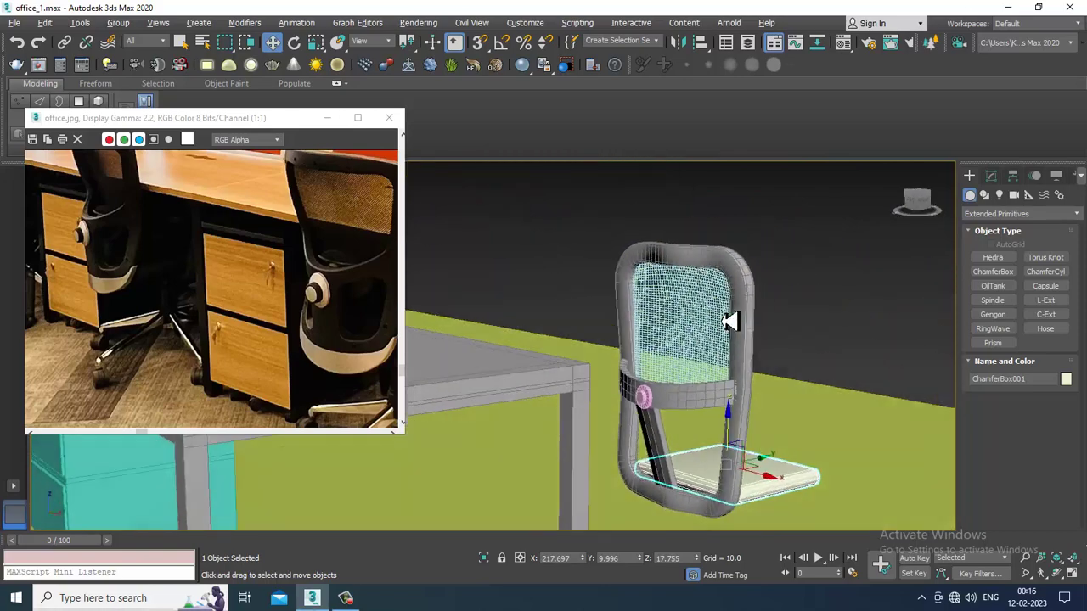
left_click(694, 260)
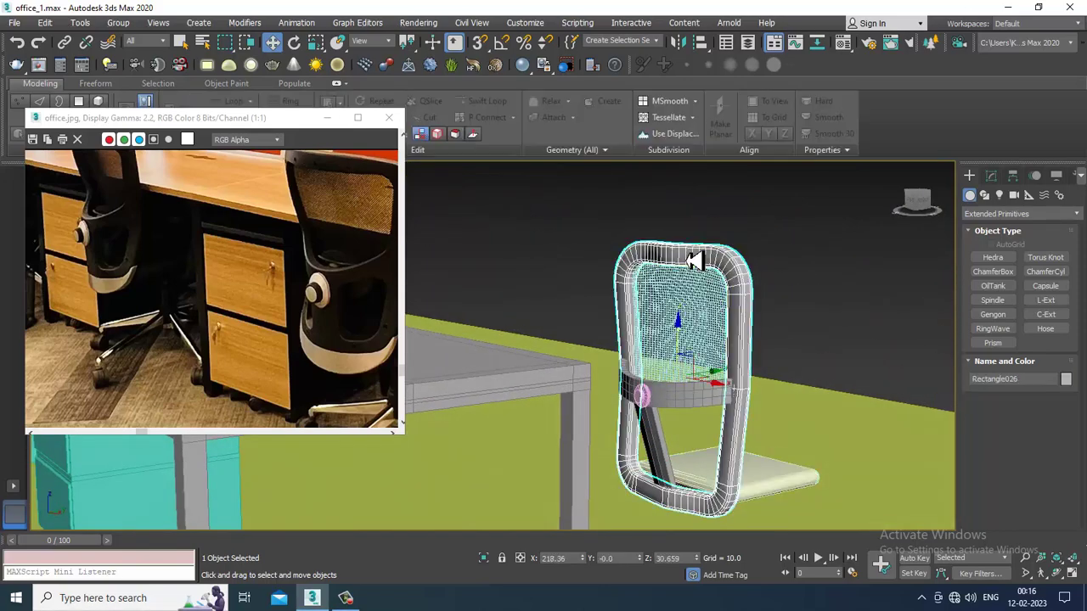
middle_click_drag(698, 274, 672, 356, "alt")
key("1")
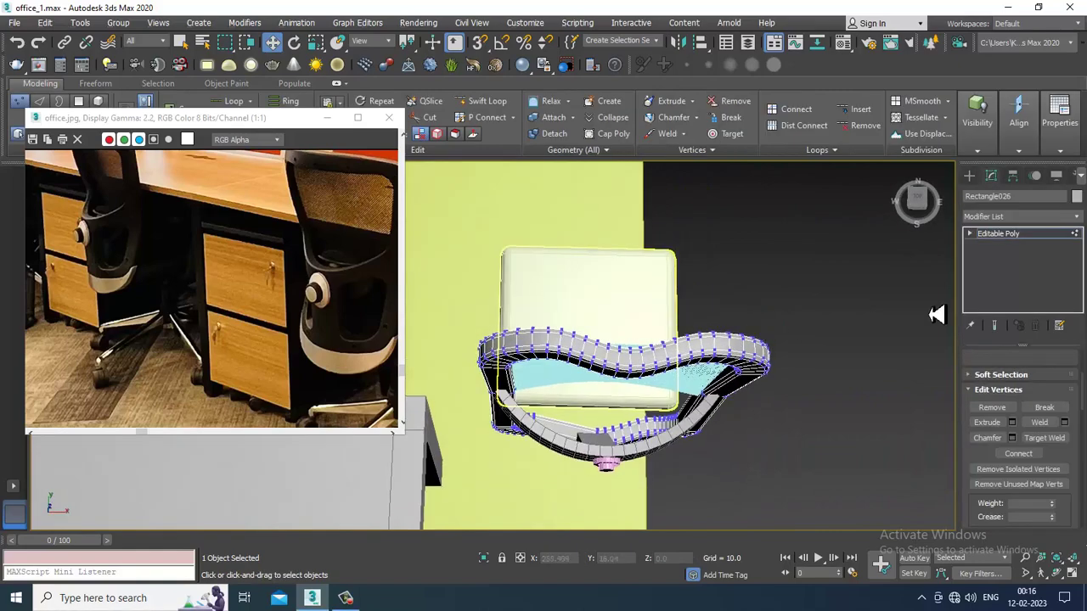
left_click(1073, 242)
left_click(1013, 217)
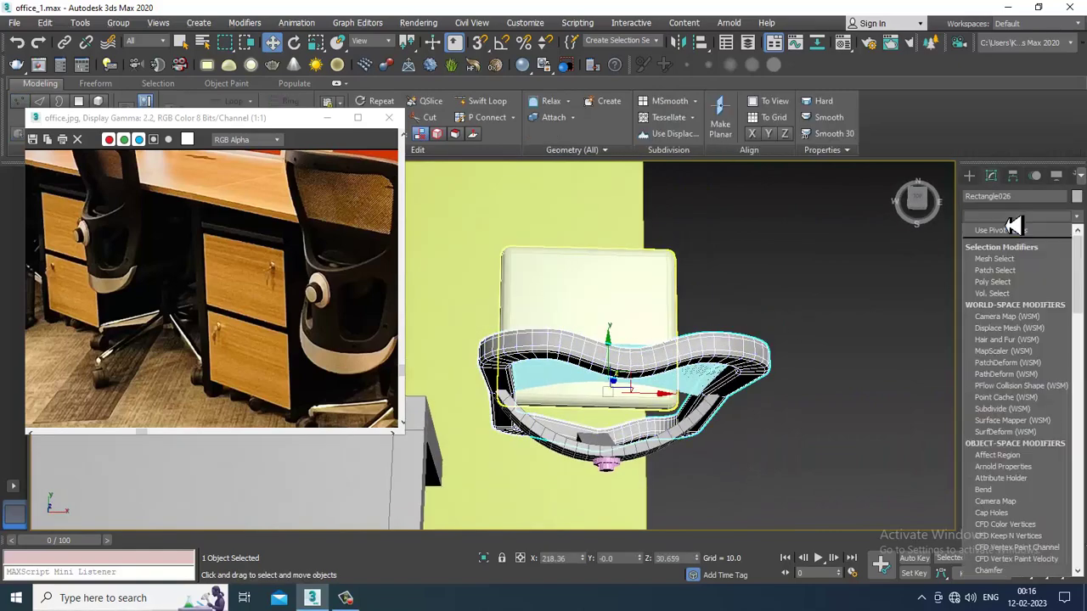
scroll(1015, 294, "down", 5)
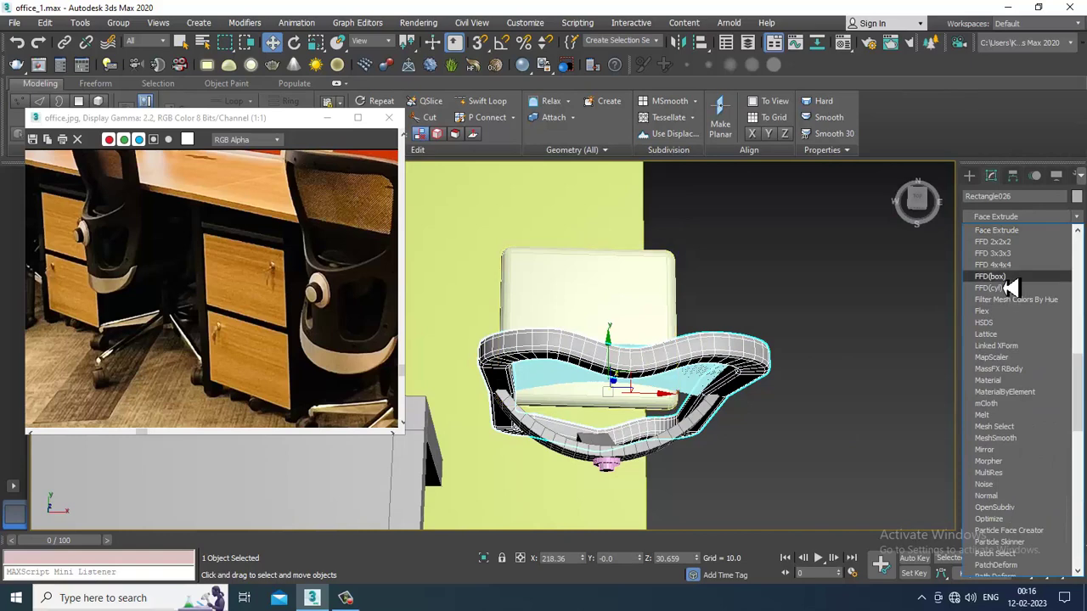
left_click(1006, 294)
scroll(1000, 382, "up", 5)
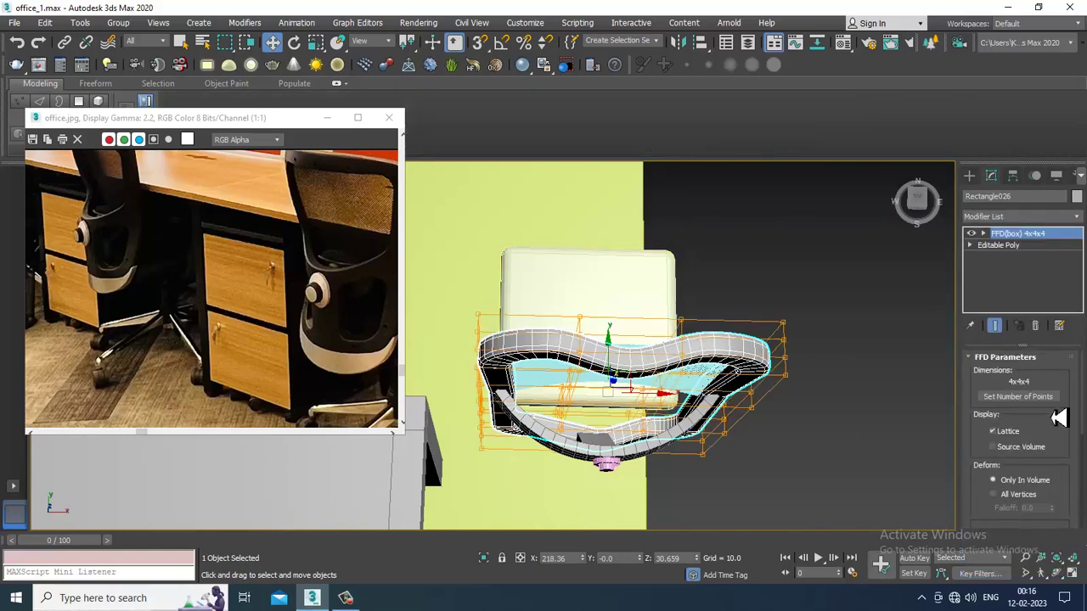
- Set the frame's FFD lattice to 6x6x6 control points
left_click(1019, 397)
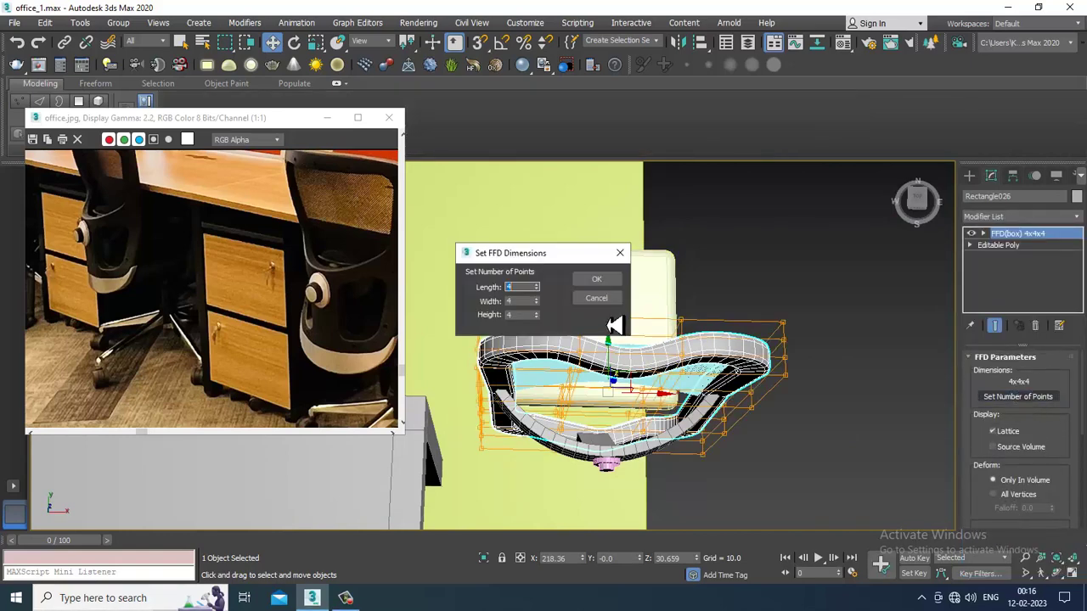
left_click(535, 312)
left_click(597, 280)
- In the Top view, move the second and fifth columns of lattice control points slightly toward the knob side
key("alt+w")
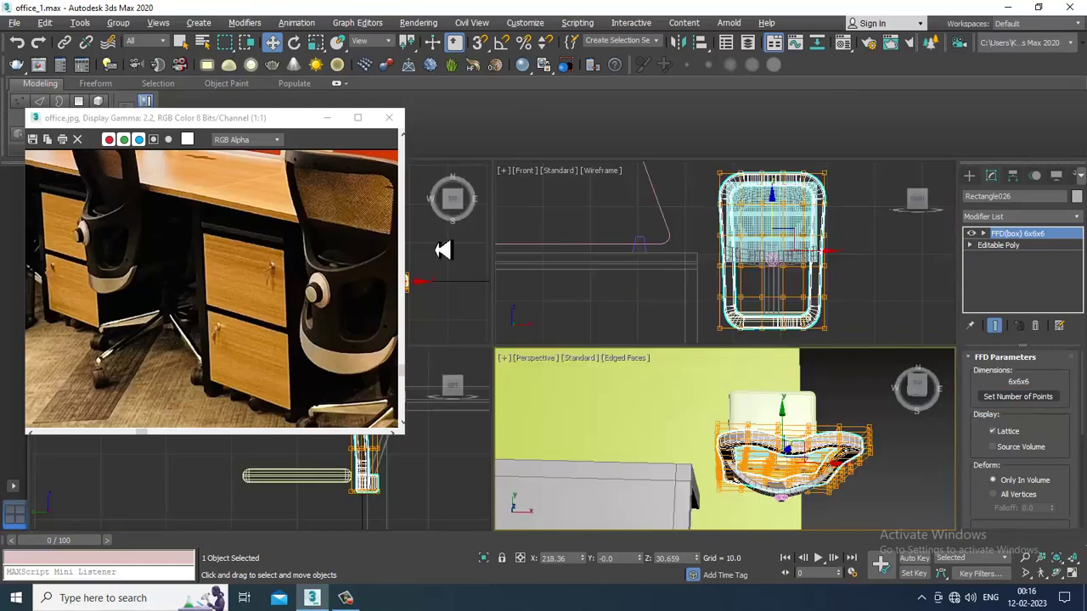
key("alt+w")
scroll(675, 392, "up", 6)
middle_click_drag(675, 392, 652, 282)
scroll(560, 297, "down", 2)
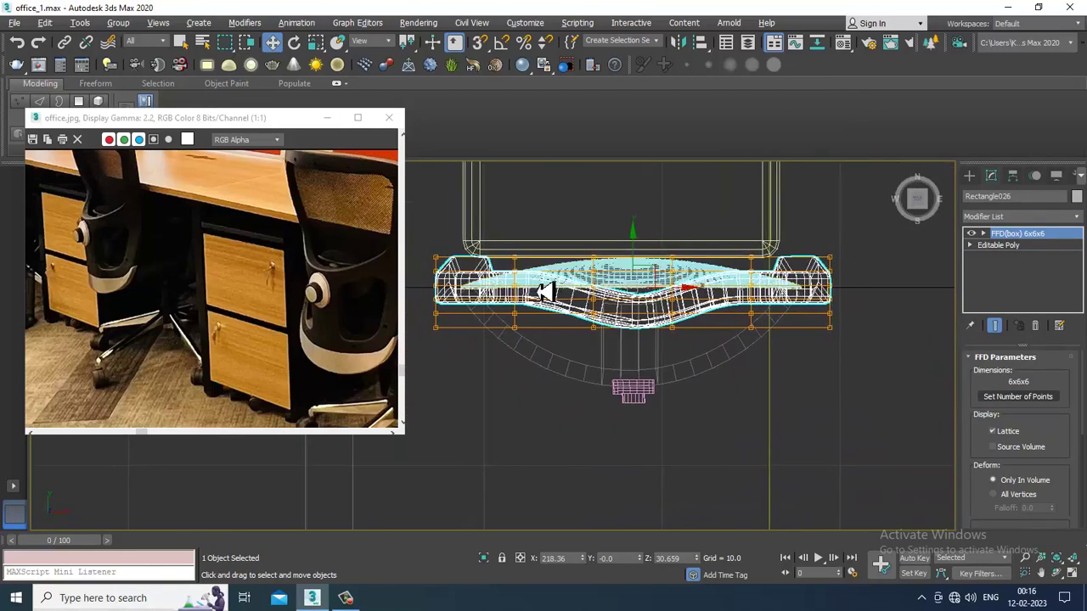
key("1")
left_click_drag(528, 330, 536, 355)
left_click_drag(731, 222, 770, 341, "ctrl")
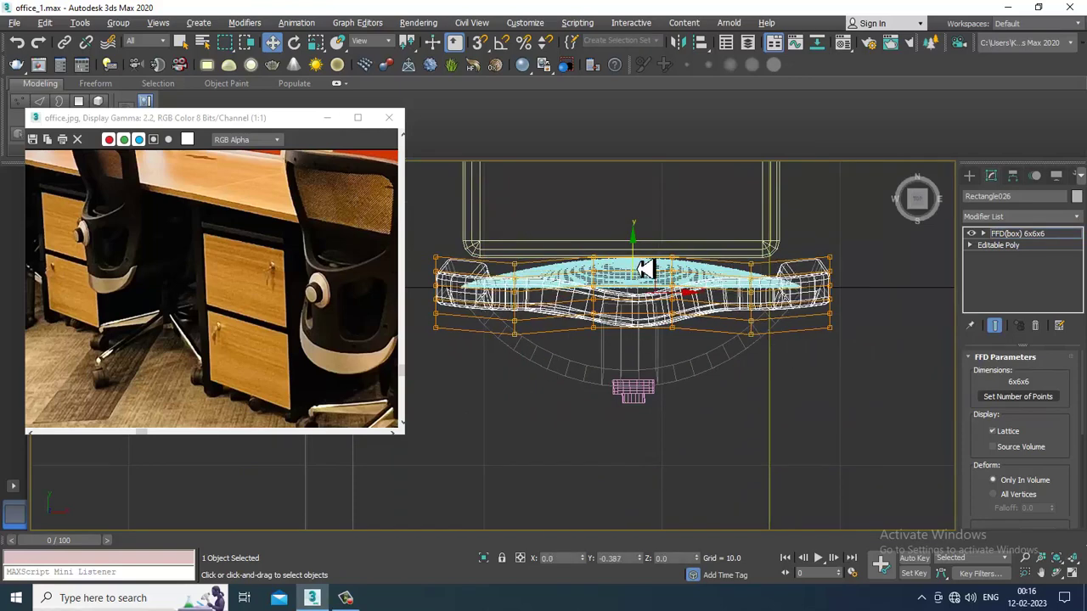
key("alt+w")
middle_click_drag(829, 432, 585, 217, "alt")
key("alt+w")
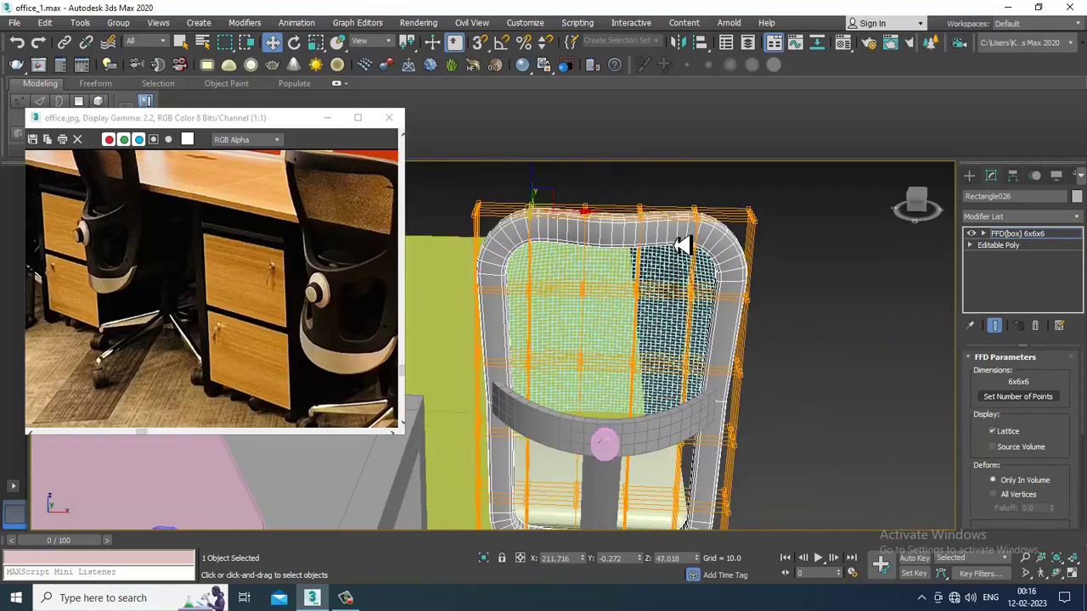
- Select the inner control points of the lattice's upper part in the Front view and move them toward the knob side
middle_click_drag(688, 206, 600, 331, "alt")
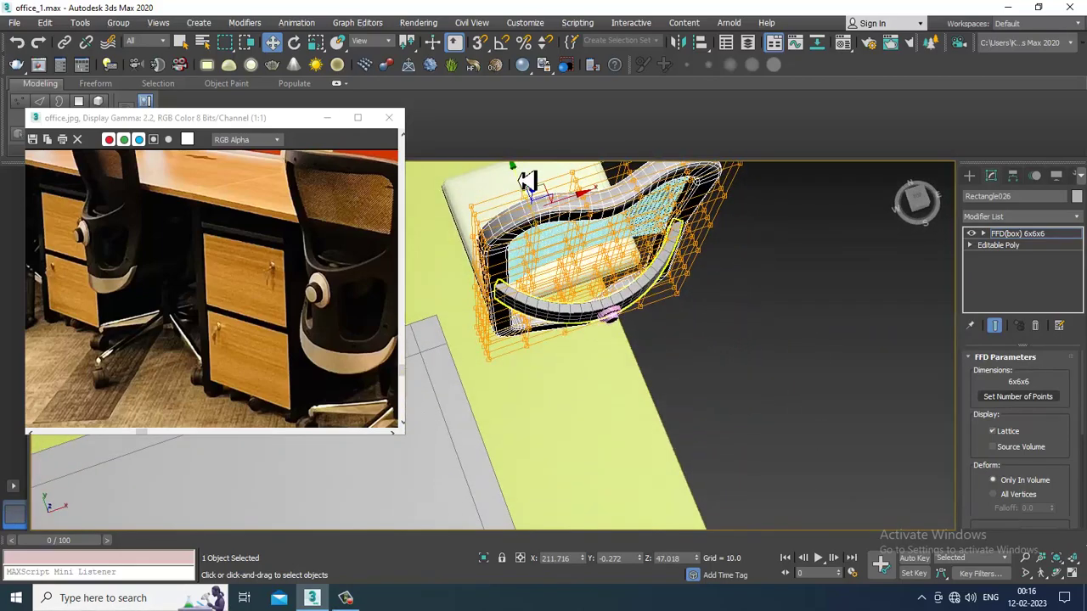
middle_click_drag(528, 185, 572, 232, "alt")
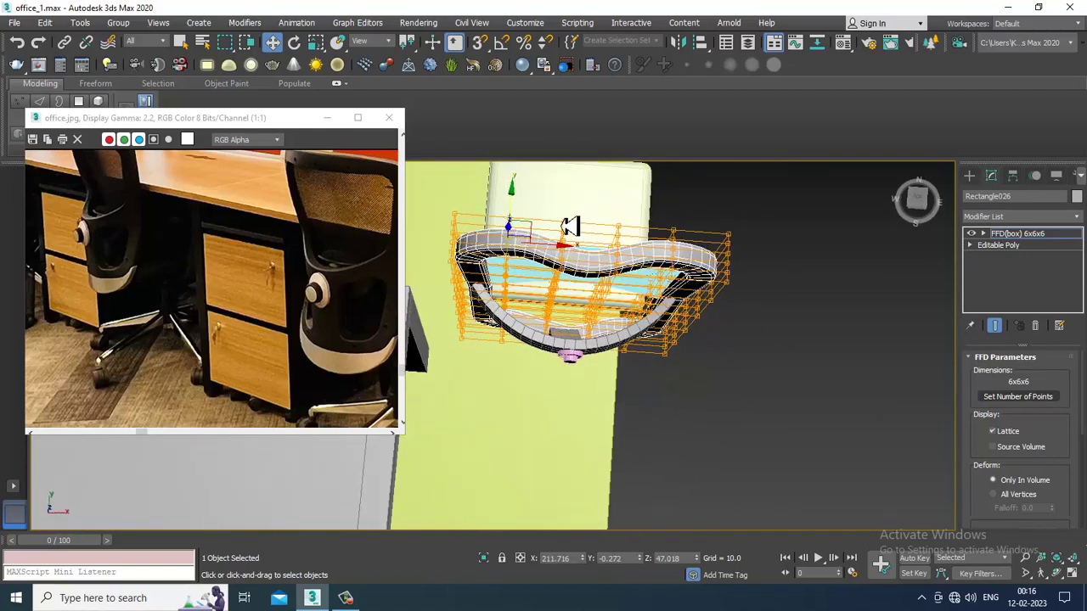
middle_click_drag(635, 300, 660, 219, "alt")
key("alt+w")
middle_click_drag(782, 262, 742, 255)
key("alt+w")
middle_click_drag(420, 170, 490, 282)
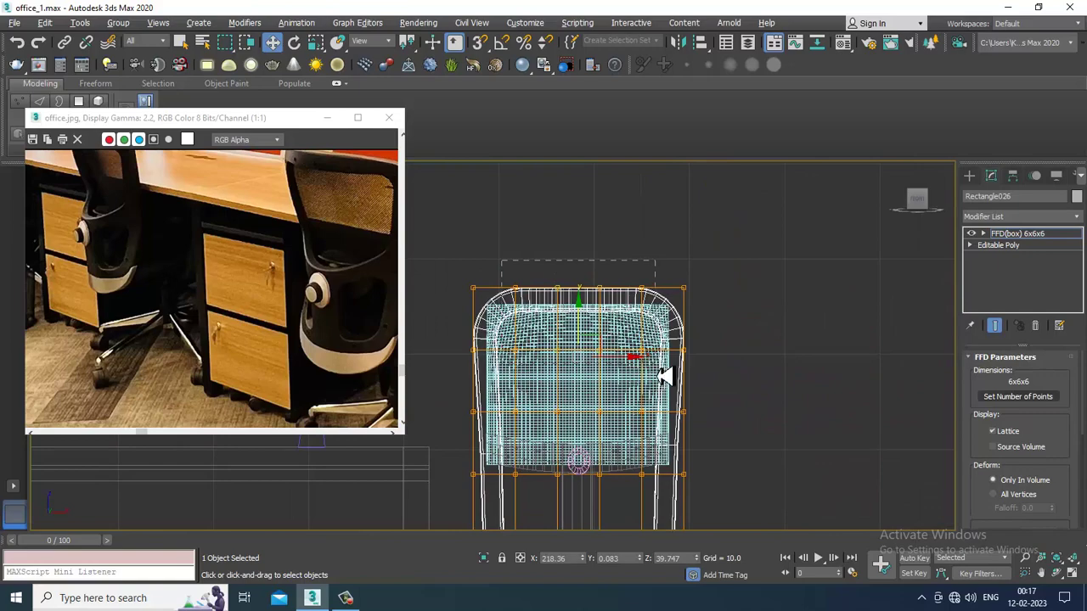
left_click_drag(657, 376, 658, 376)
key("alt+w")
middle_click(783, 447)
key("alt+w")
middle_click_drag(783, 446, 675, 403, "alt")
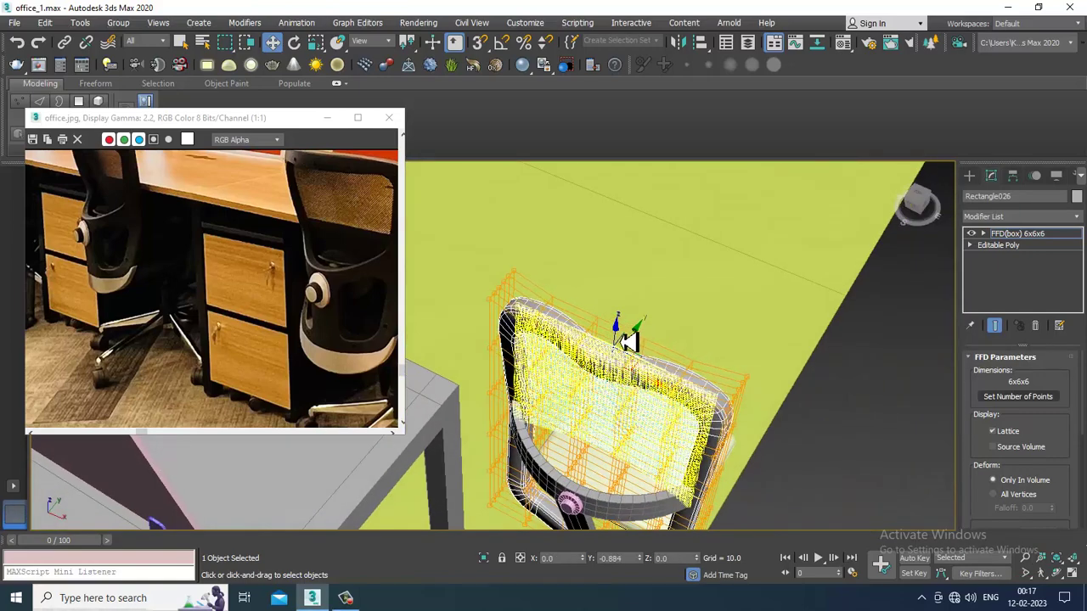
- Set the seat box's fillet to 0.609 and its segments to 4 in length, 3 in width and 2 in height
middle_click_drag(741, 351, 684, 413, "alt")
left_click(665, 324)
left_click_drag(1071, 418, 1058, 274)
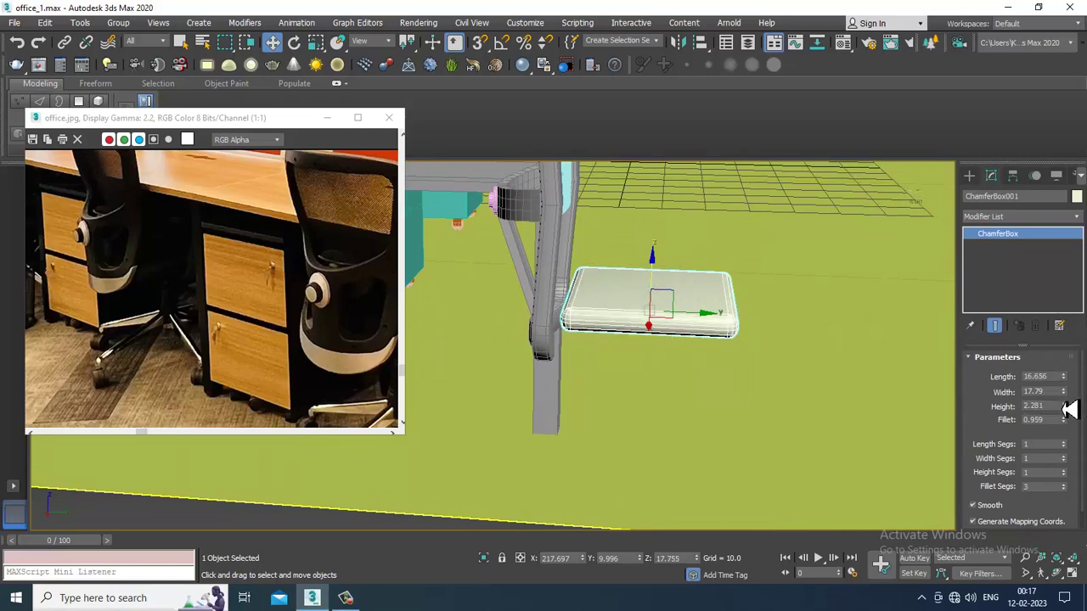
left_click_drag(1071, 437, 1078, 461)
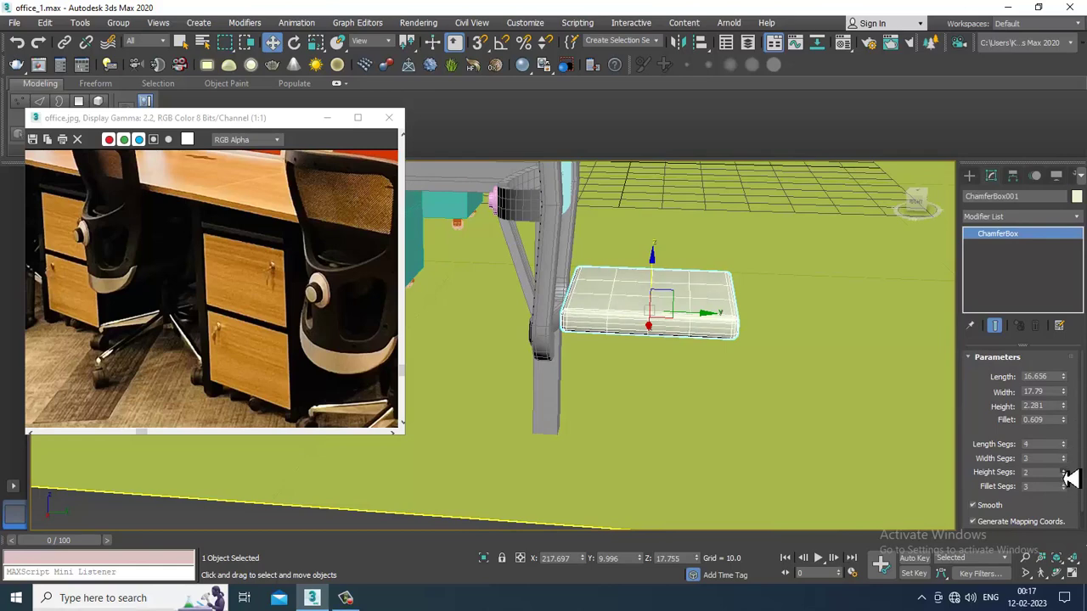
- Lower the seat box to about Z 14.8 and shift it slightly forward to about Y 10.75
middle_click_drag(849, 407, 655, 351, "alt")
key("r")
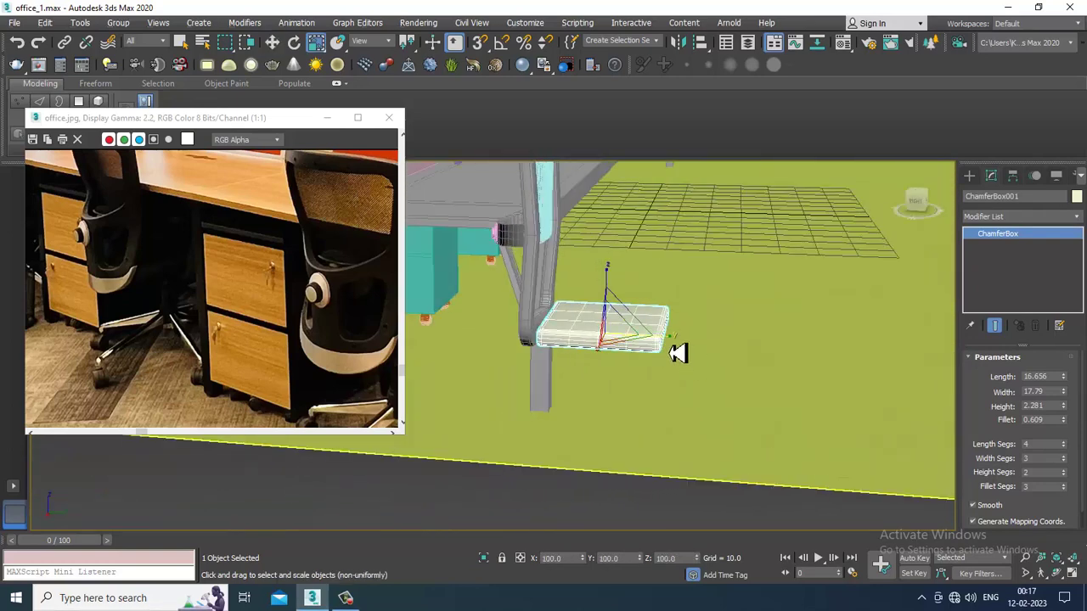
key("w")
left_click_drag(646, 338, 657, 339)
middle_click_drag(657, 339, 680, 337, "alt")
- Add an FFD(box) 4x4x4 modifier to the seat box and raise its middle upper control points to about Z 17.46
left_click(1009, 220)
left_click(1019, 217)
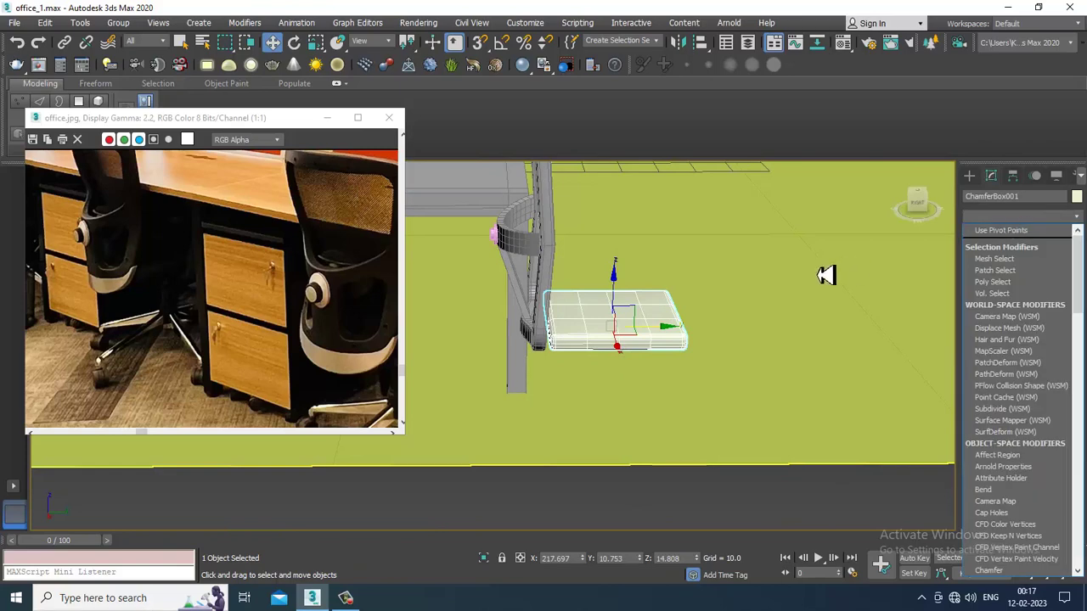
scroll(1034, 357, "down", 5)
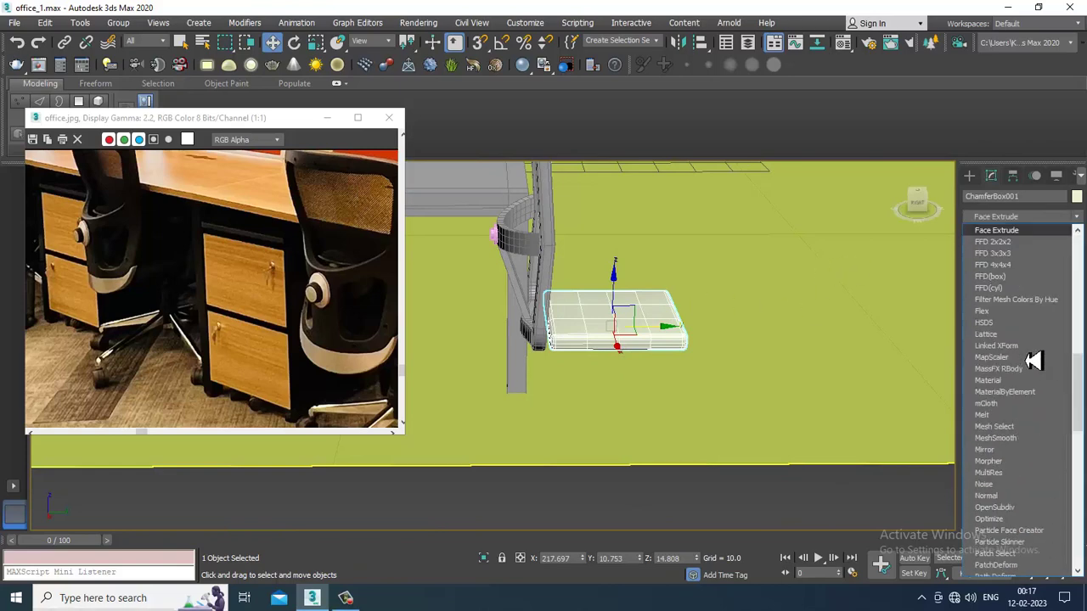
left_click(1026, 283)
middle_click_drag(736, 392, 683, 364, "alt")
key("1")
left_click(602, 305)
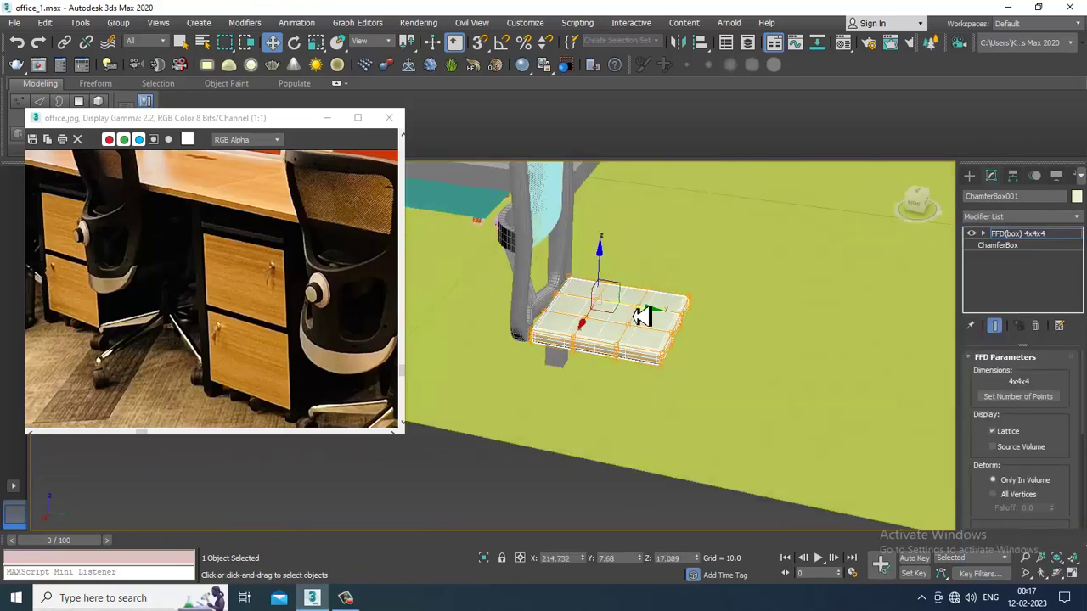
left_click_drag(625, 331, 632, 299)
middle_click_drag(633, 299, 683, 312, "alt")
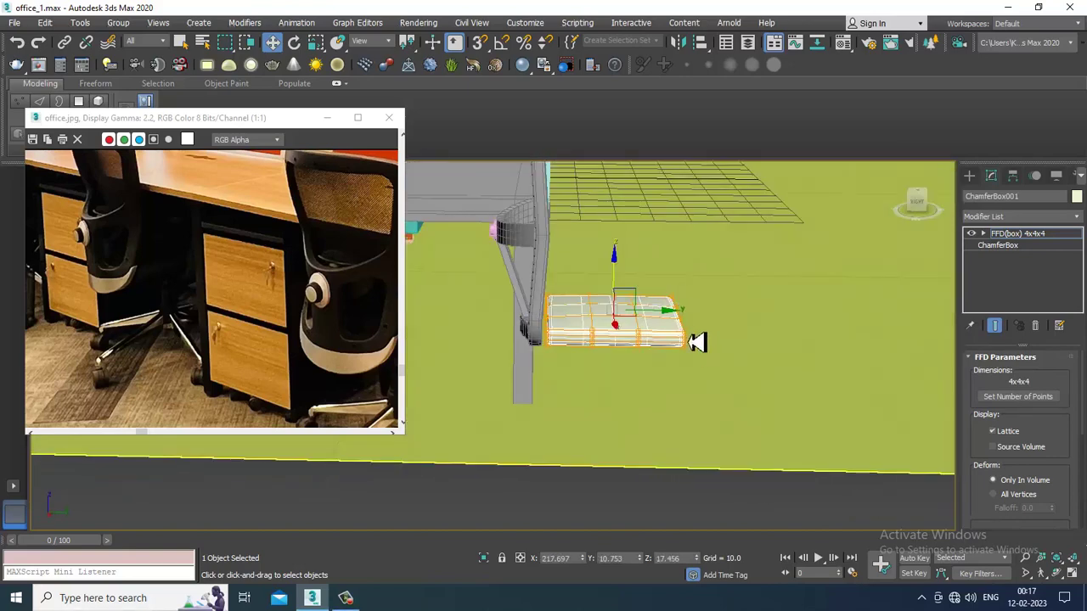
left_click(1045, 234)
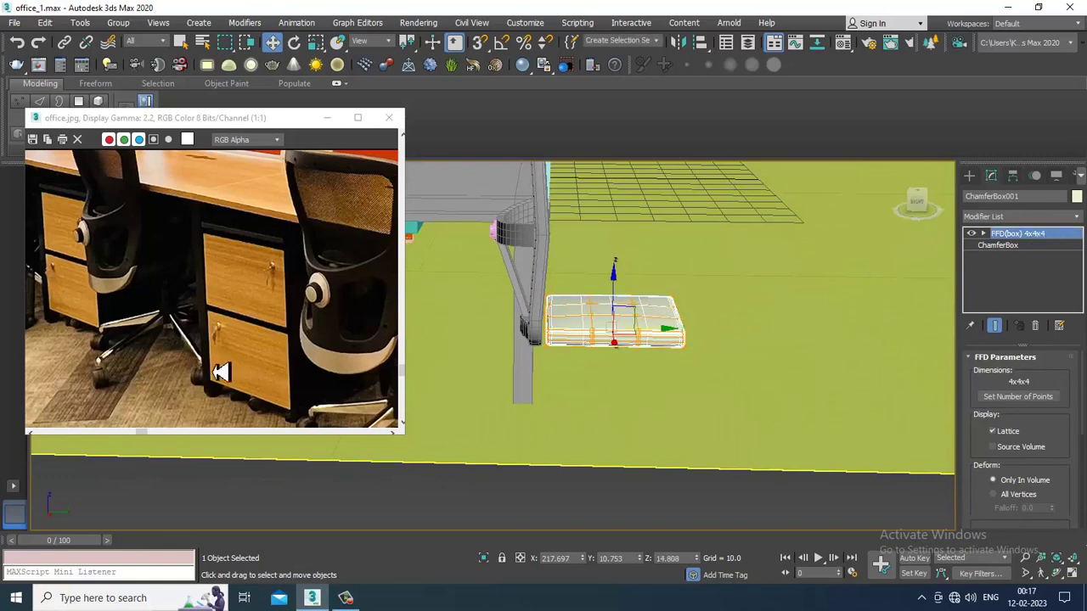
- In the Front view, move the seat sideways to about X 218.35 to centre it within the backrest frame
middle_click_drag(299, 352, 204, 335)
middle_click_drag(714, 315, 692, 296, "alt")
key("alt+w")
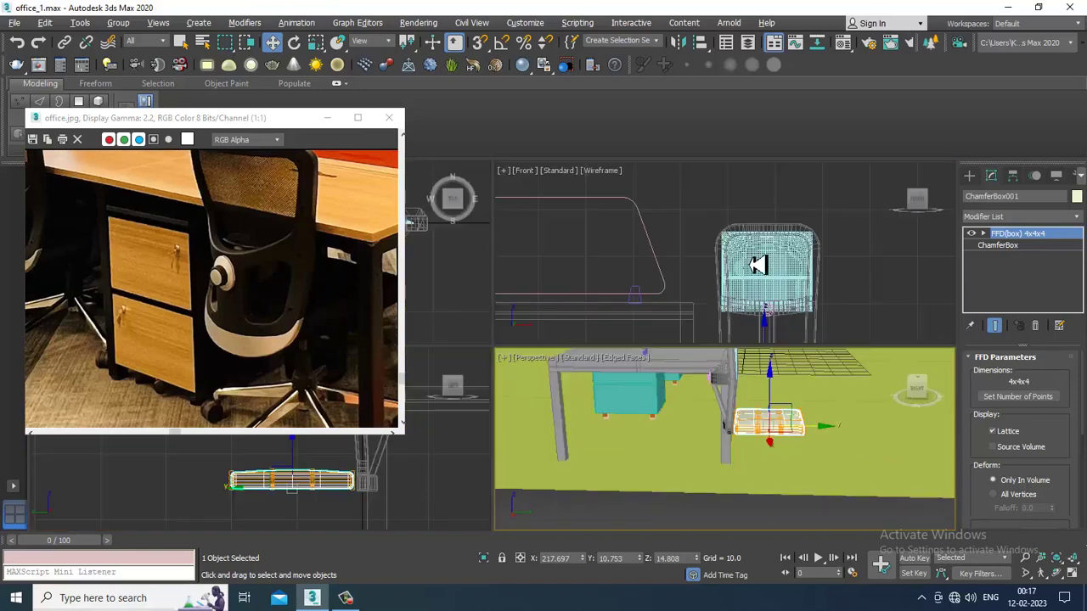
middle_click_drag(754, 265, 742, 228)
key("alt+w")
middle_click_drag(715, 274, 796, 123)
middle_click_drag(639, 336, 686, 305)
scroll(686, 307, "up", 2)
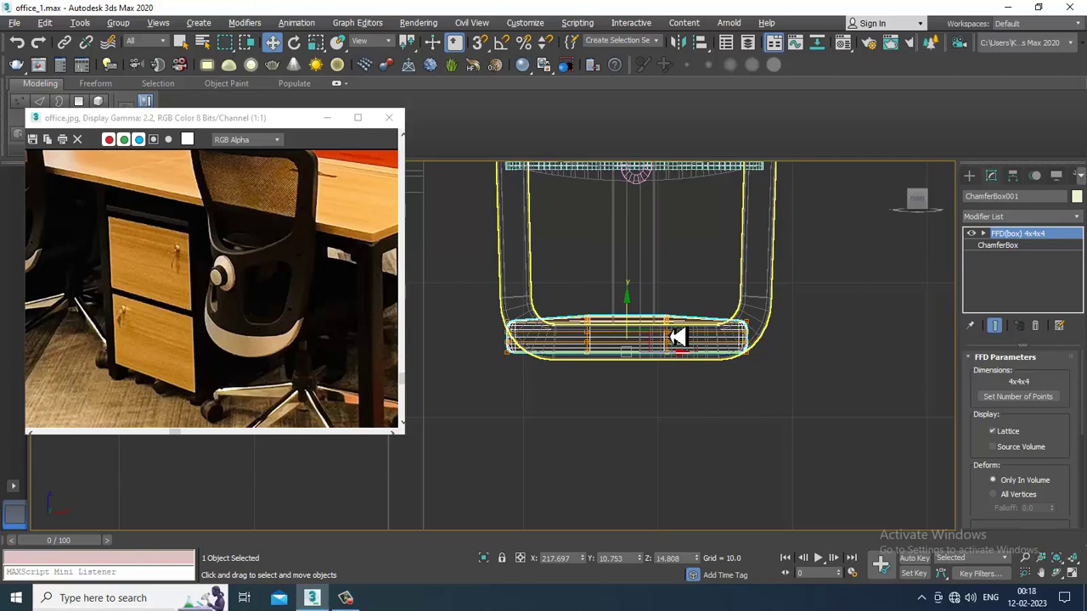
mouse_move(692, 359)
left_mouse_down()
mouse_move(681, 359)
mouse_move(692, 359)
left_mouse_up()
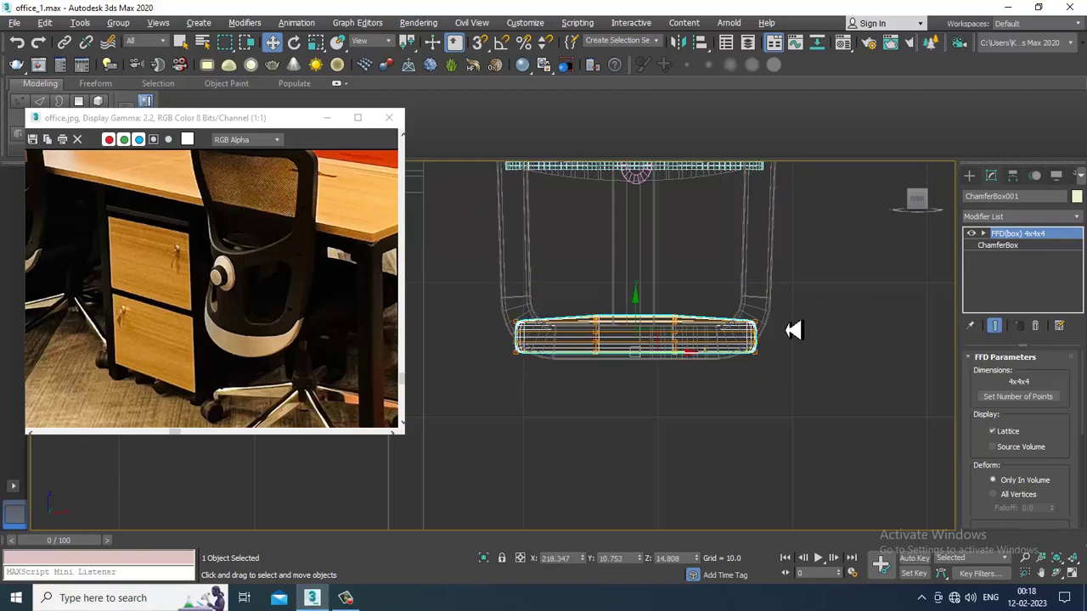
- Select the chair's backrest frame in the Perspective view, close to where the curved band meets its post
key("alt+w")
key("alt+w")
middle_click_drag(824, 429, 583, 308, "alt")
left_click(597, 298)
scroll(620, 304, "up", 4)
right_click(597, 250)
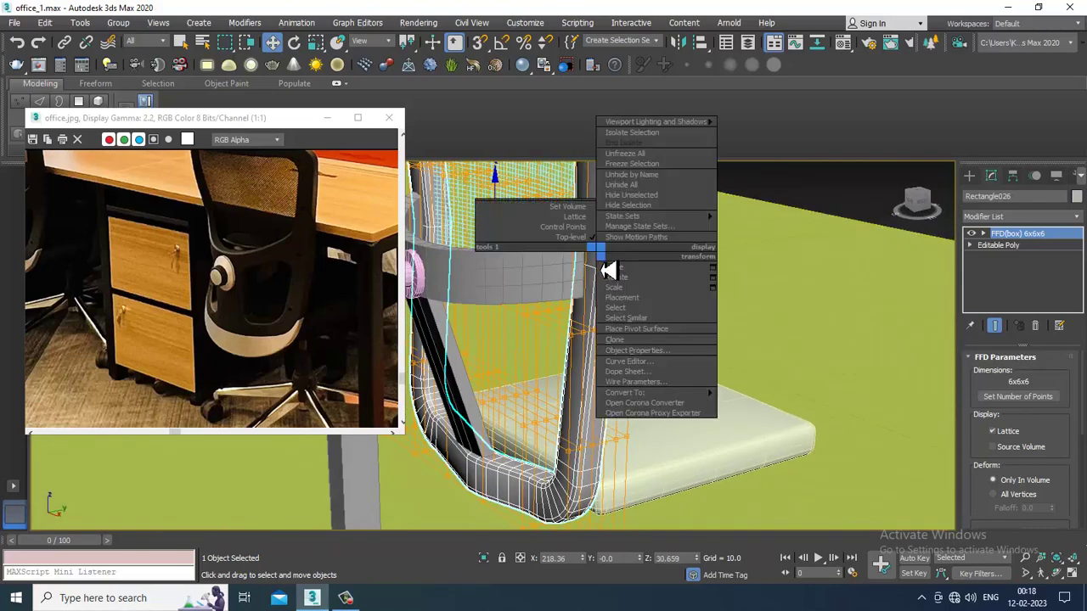
mouse_move(671, 392)
left_click(783, 393)
middle_click_drag(684, 318, 680, 344)
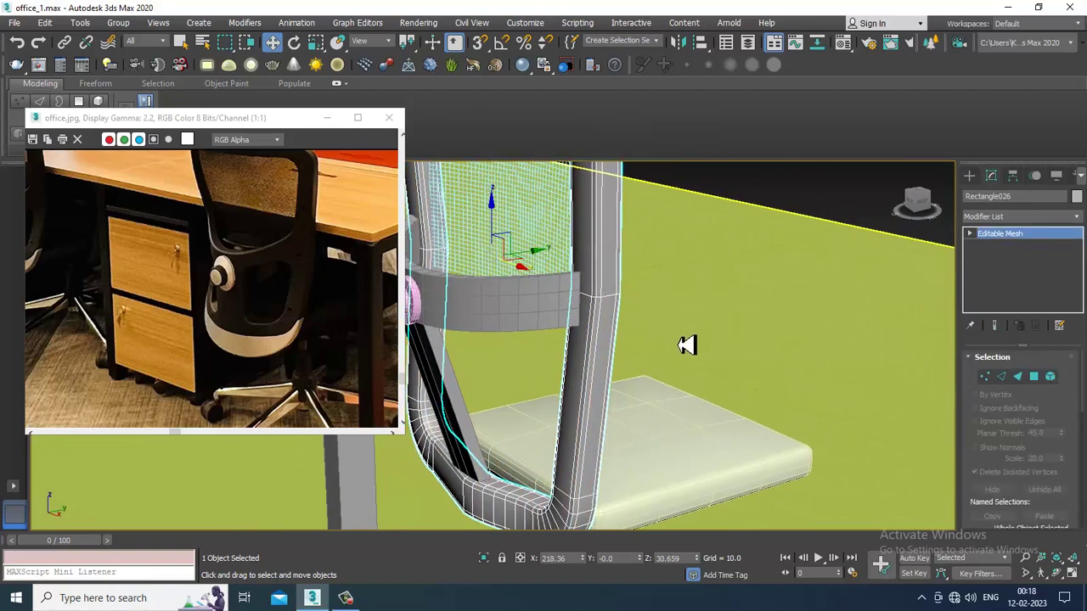
key("2")
left_click(615, 304)
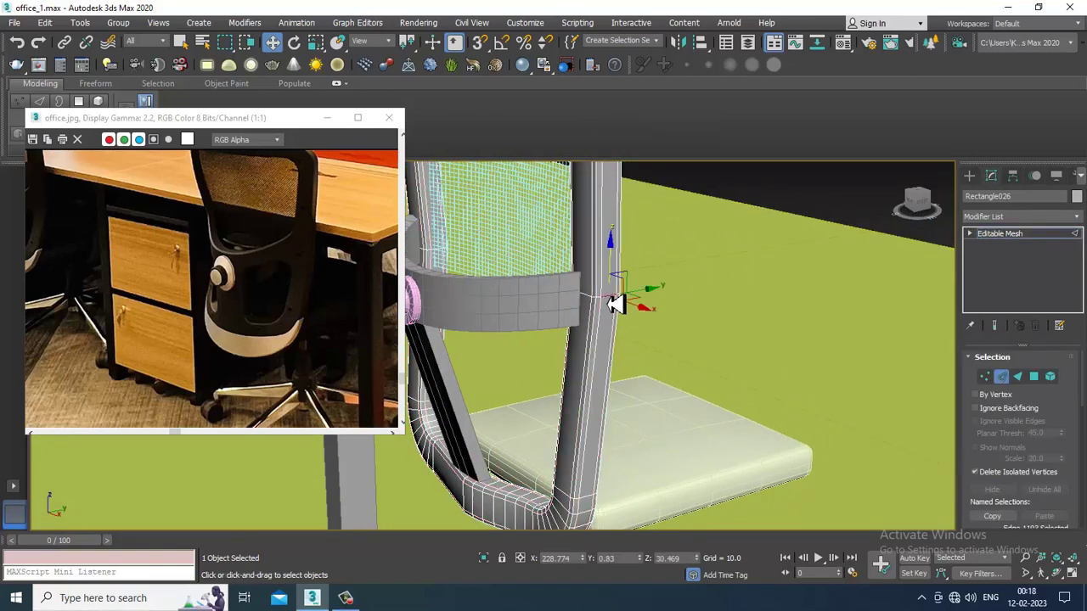
mouse_move(601, 310)
middle_mouse_down("alt")
mouse_move(628, 313)
mouse_move(601, 304)
middle_mouse_up("alt")
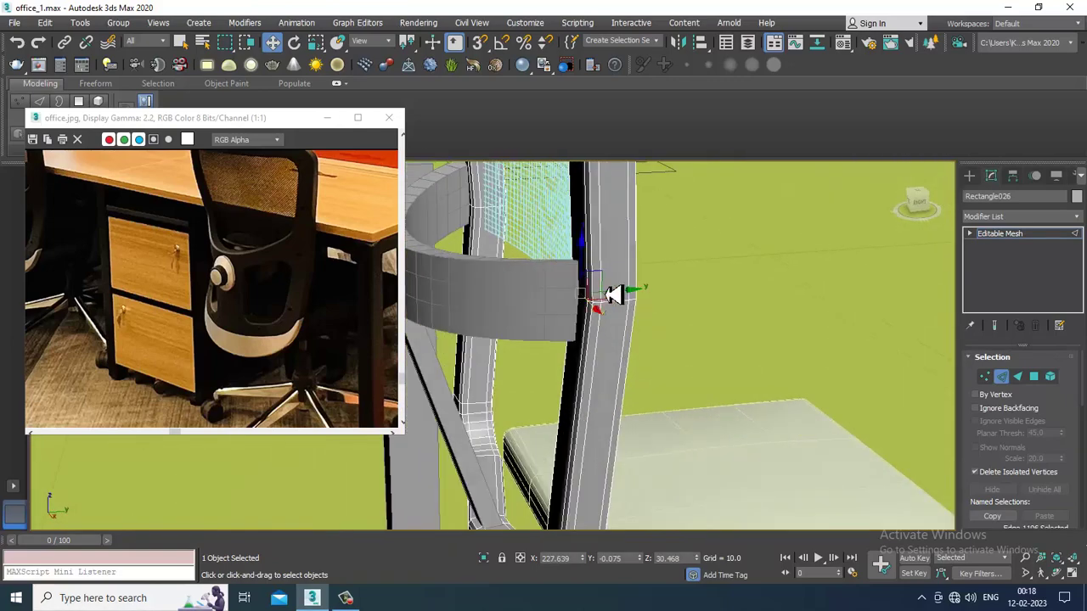
left_click(628, 311)
key("ctrl+z")
key("ctrl+z")
- Convert the backrest frame to Editable Poly and select the edges at the bend of both side posts
right_click(605, 224)
mouse_move(679, 354)
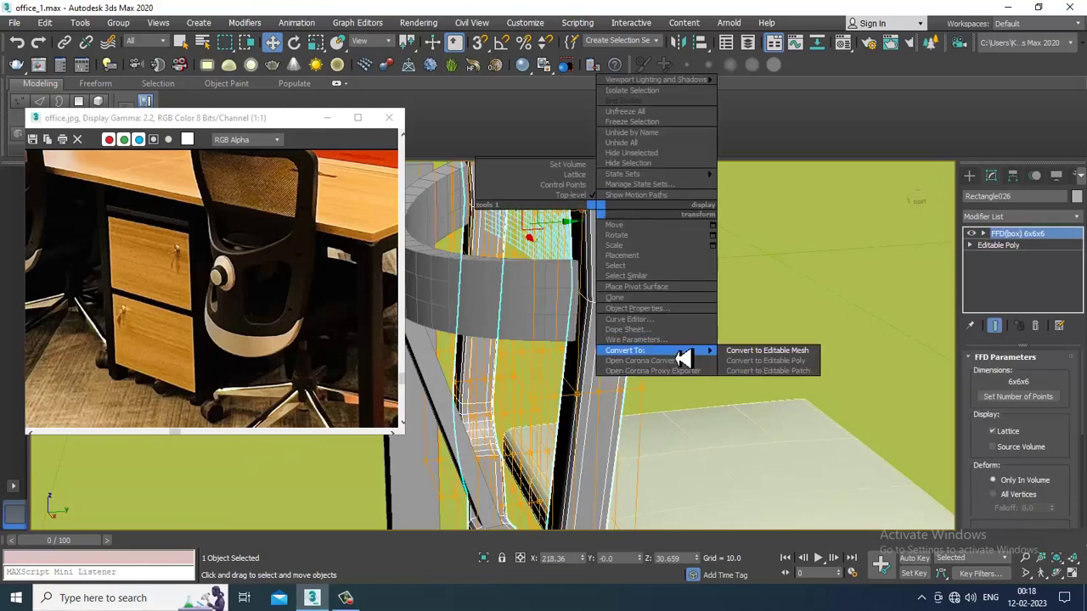
left_click(789, 362)
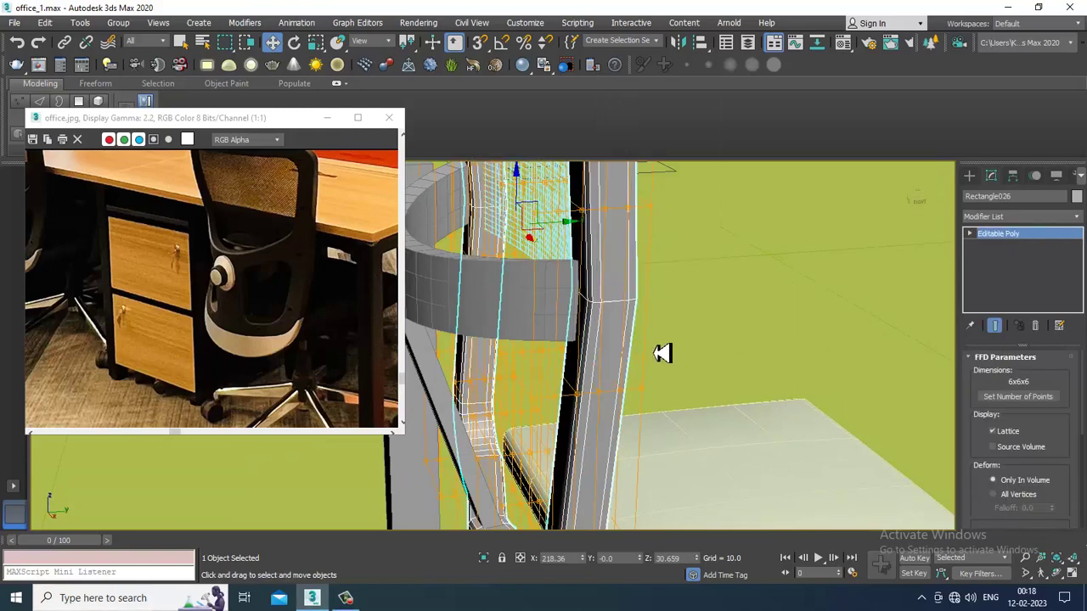
key("2")
left_click(619, 311)
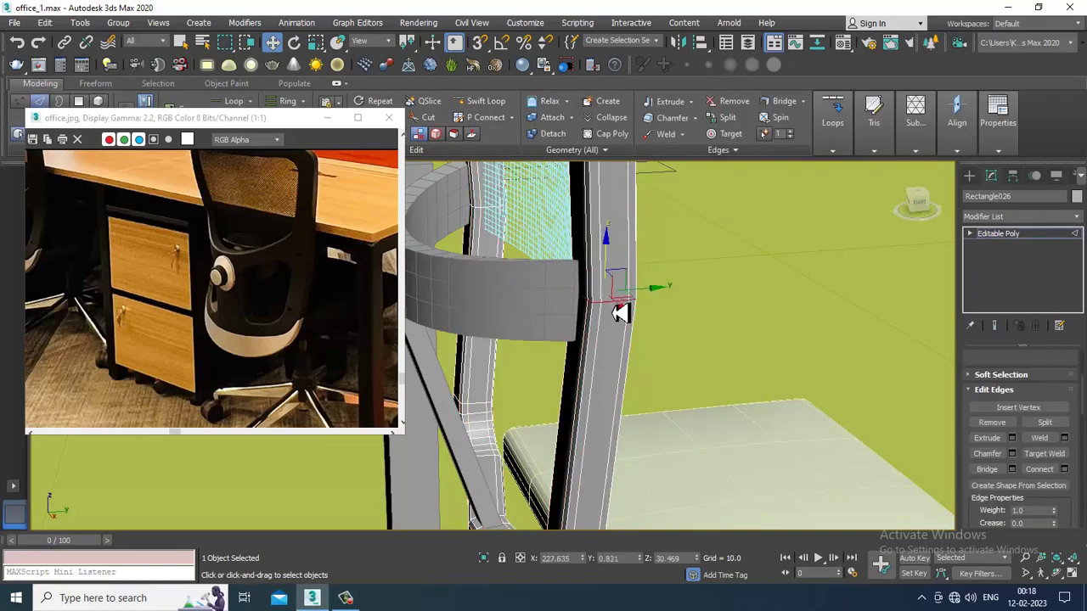
middle_click_drag(620, 311, 617, 307, "alt")
middle_click_drag(424, 313, 681, 318)
scroll(680, 333, "down", 3)
middle_click_drag(480, 282, 620, 307)
middle_click_drag(661, 418, 630, 413, "alt")
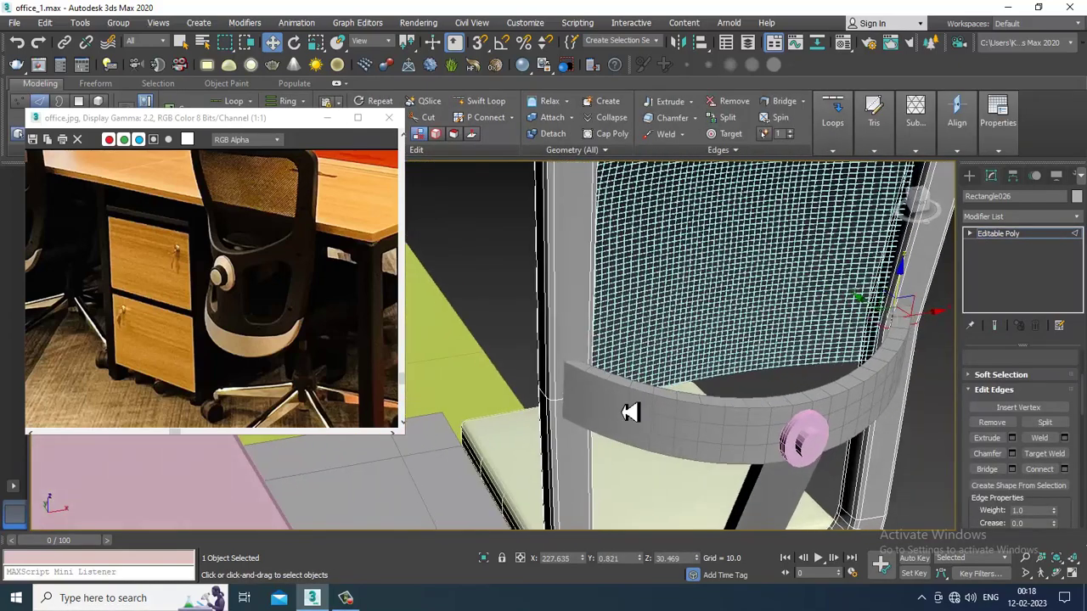
left_click(567, 408)
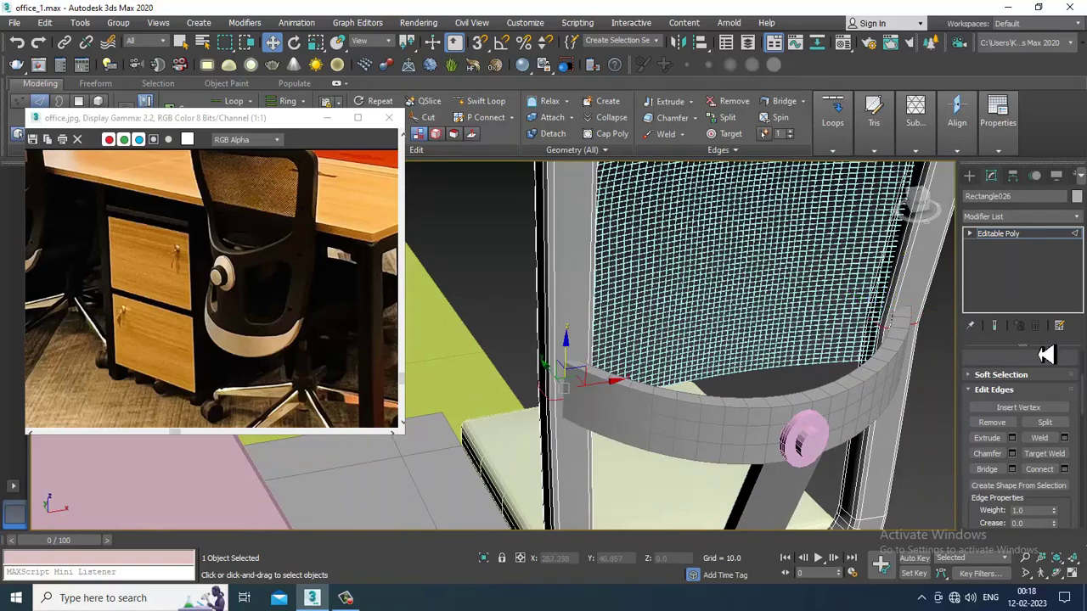
- Chamfer the selected bend edges by 10.266 with 9 segments and leave edge editing
left_click(1011, 454)
middle_click_drag(679, 365, 626, 359, "alt")
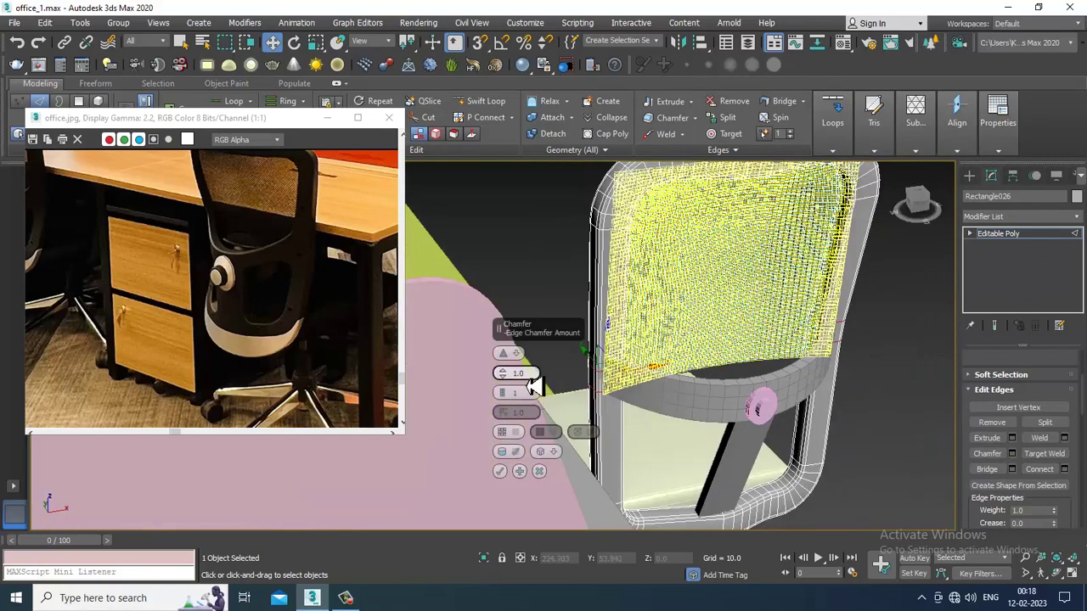
left_click_drag(507, 380, 503, 355)
left_click_drag(505, 393, 501, 384)
middle_click_drag(718, 361, 627, 347, "alt")
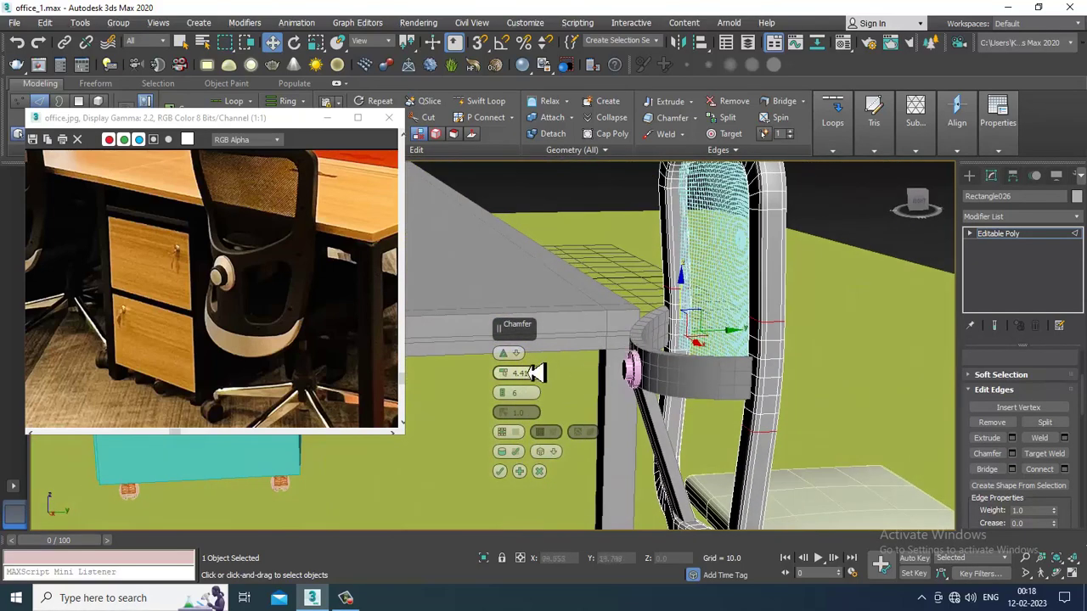
left_click(502, 396)
left_click_drag(503, 374, 501, 351)
scroll(702, 422, "down", 4)
middle_click_drag(702, 422, 815, 405, "alt")
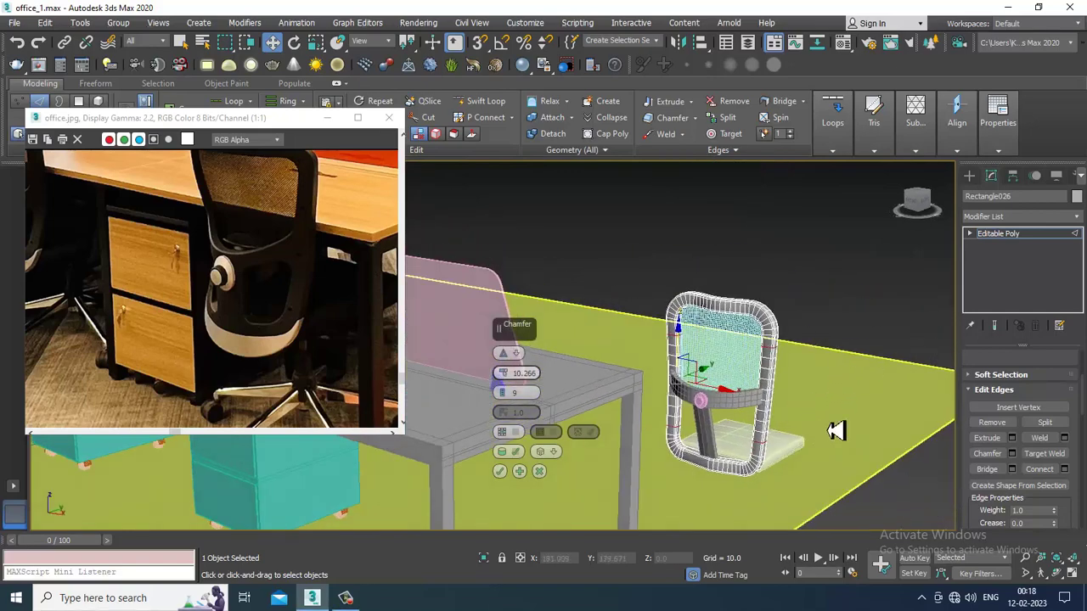
scroll(766, 411, "up", 4)
middle_click_drag(852, 368, 748, 408, "alt")
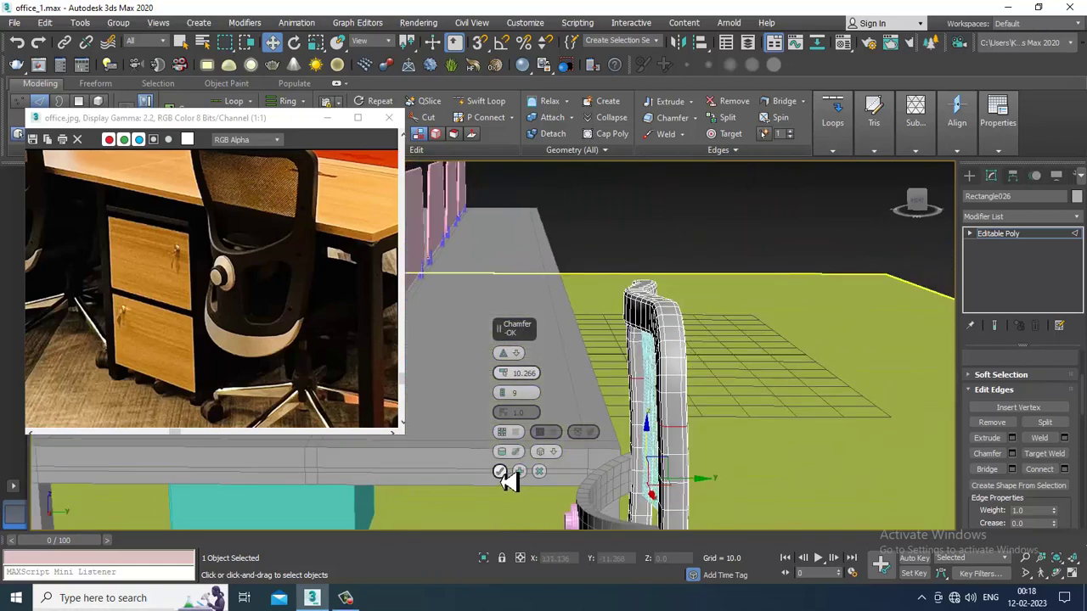
left_click(500, 472)
middle_click_drag(517, 478, 825, 466, "alt")
scroll(766, 444, "down", 4)
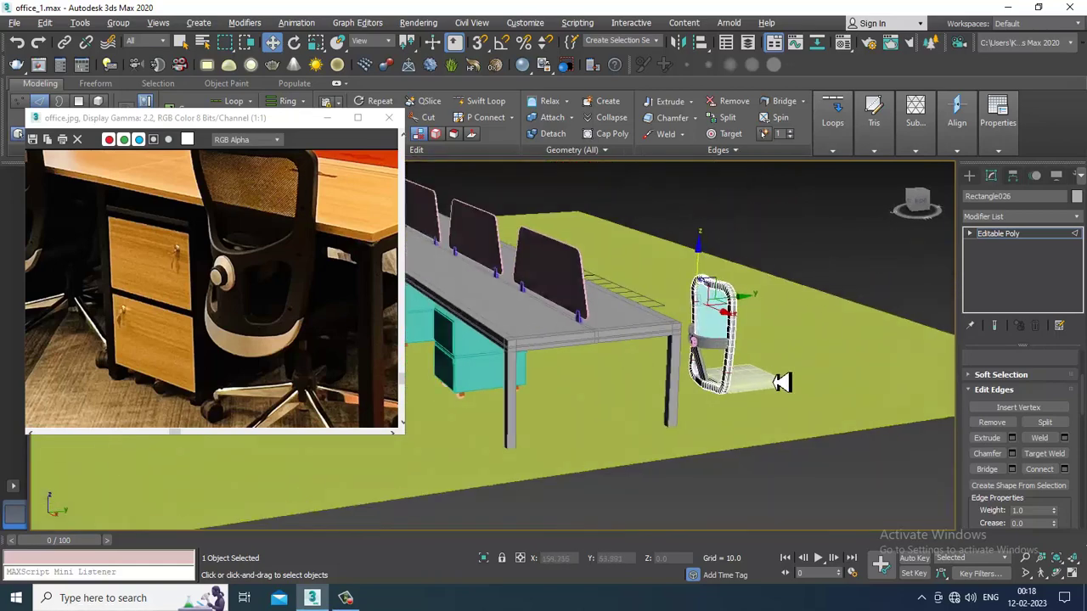
left_click(1030, 240)
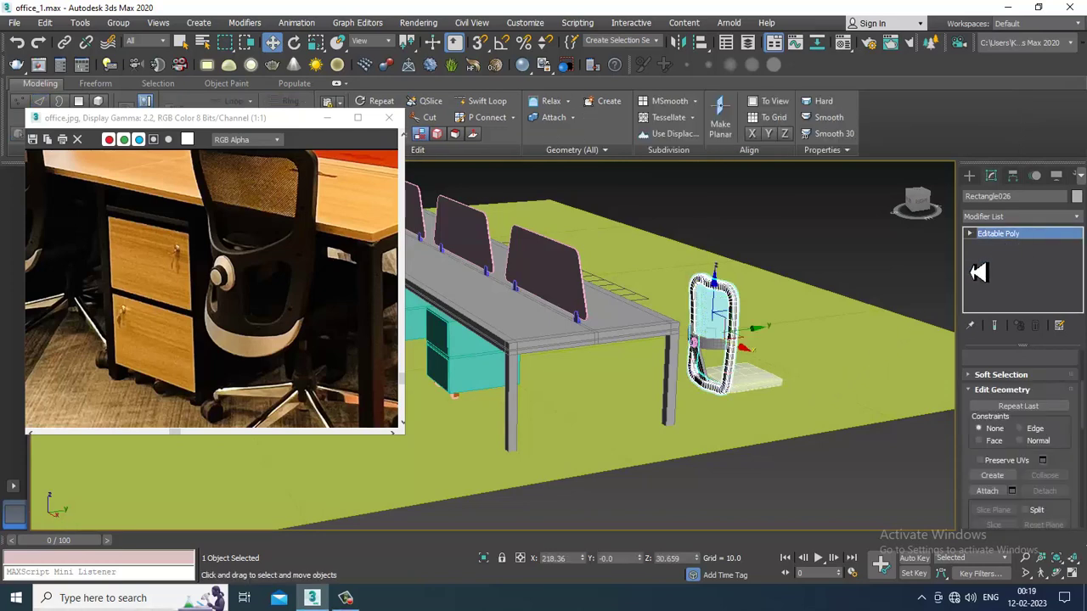
- In the Left view, lower the seat cushion slightly to about Z 14.52
middle_click_drag(287, 300, 125, 303)
middle_click_drag(245, 263, 117, 382)
scroll(355, 363, "down", 1)
scroll(192, 366, "up", 1)
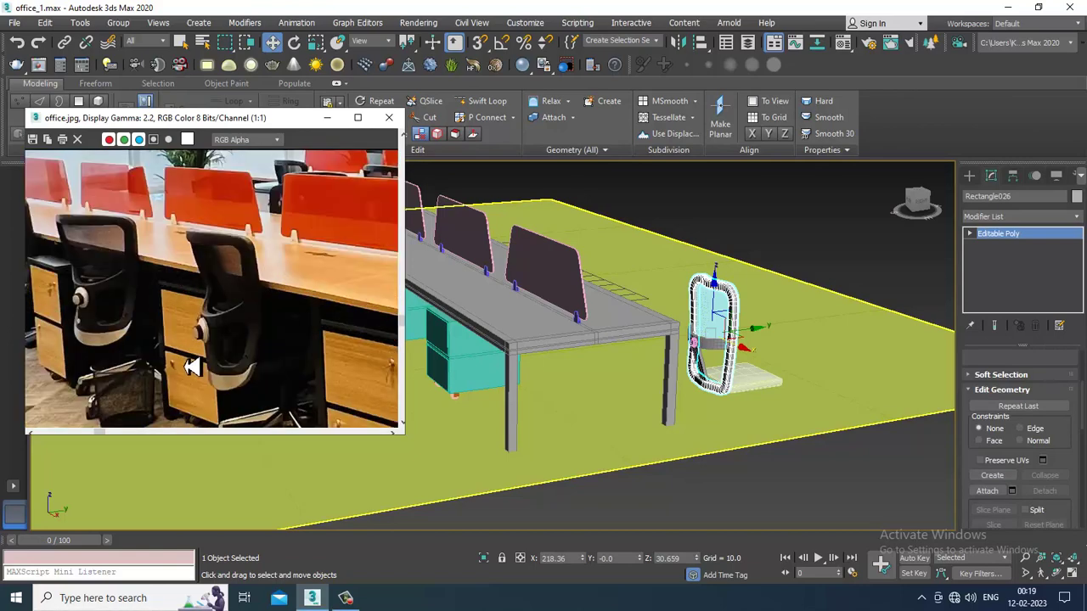
middle_click_drag(240, 363, 194, 340)
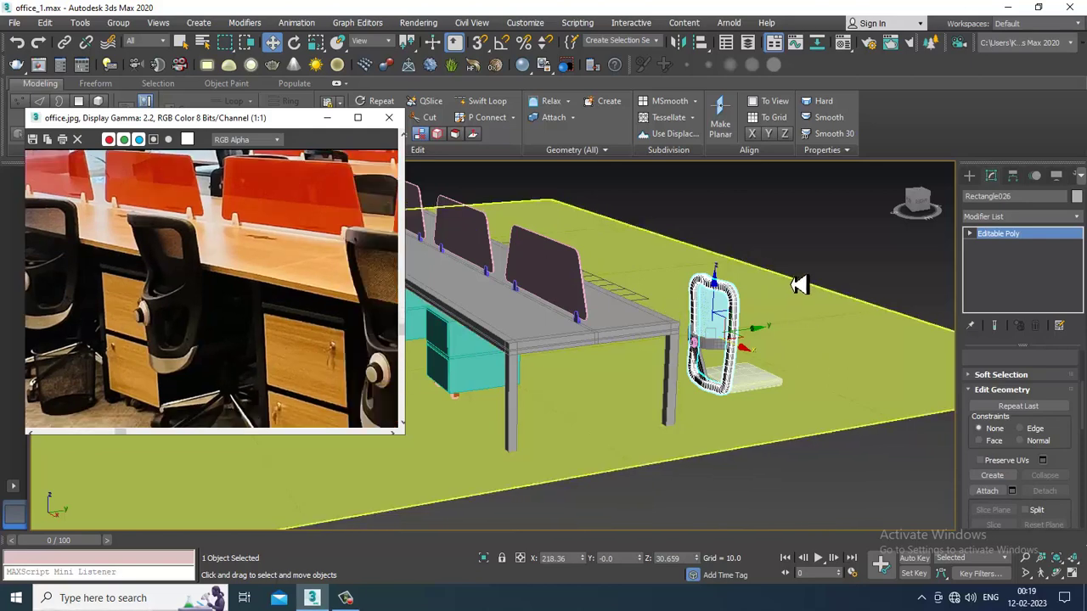
key("alt+w")
key("alt+w")
key("alt+w")
middle_click_drag(377, 516, 357, 506)
key("alt+w")
middle_click_drag(567, 390, 675, 371)
middle_click_drag(671, 426, 715, 417)
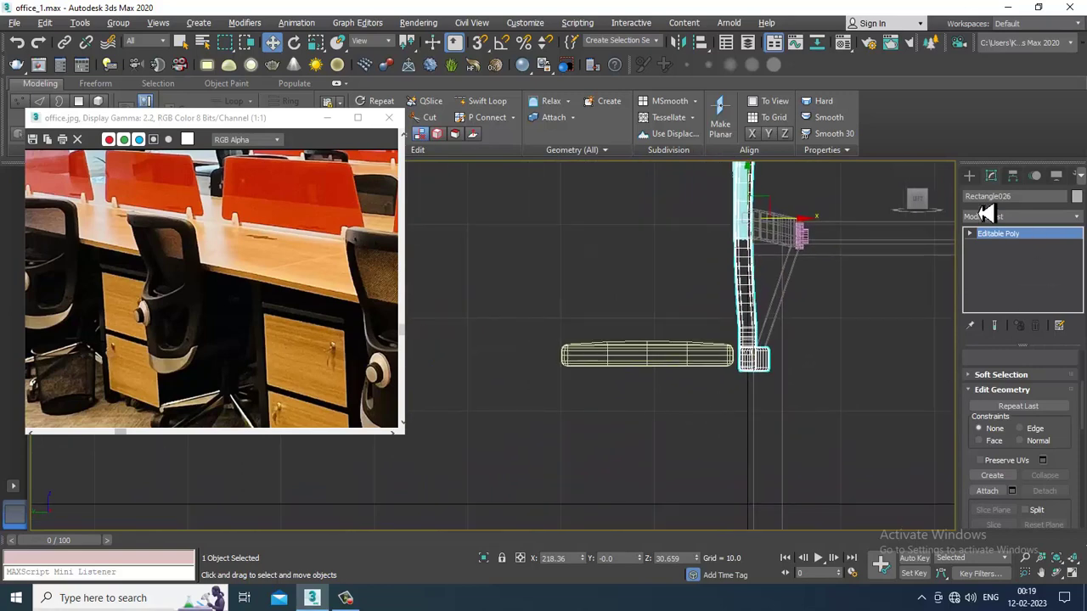
left_click(969, 175)
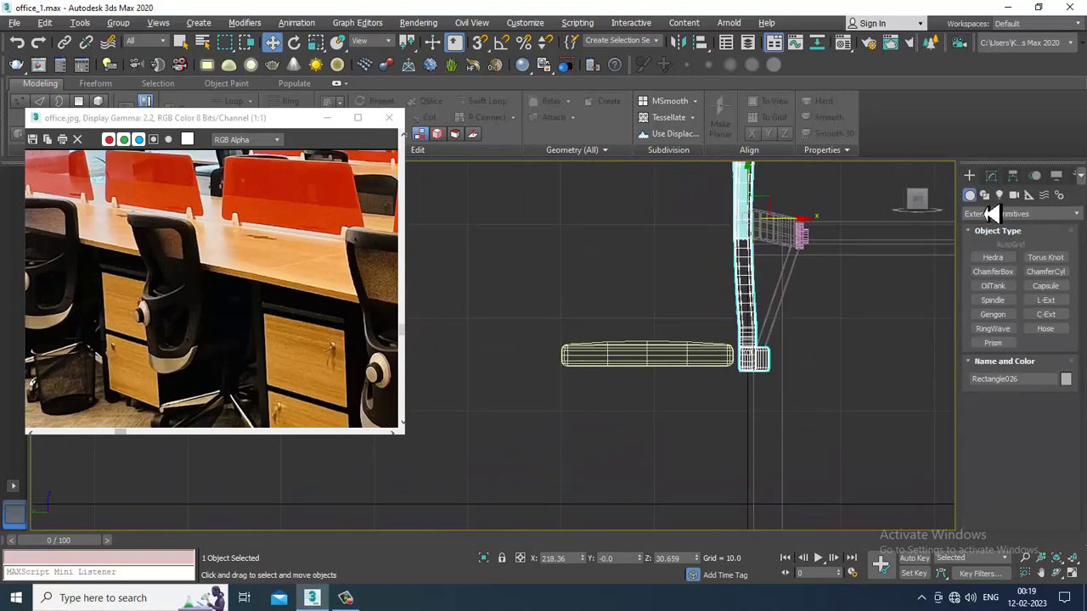
left_click(688, 357)
left_click_drag(655, 343, 659, 344)
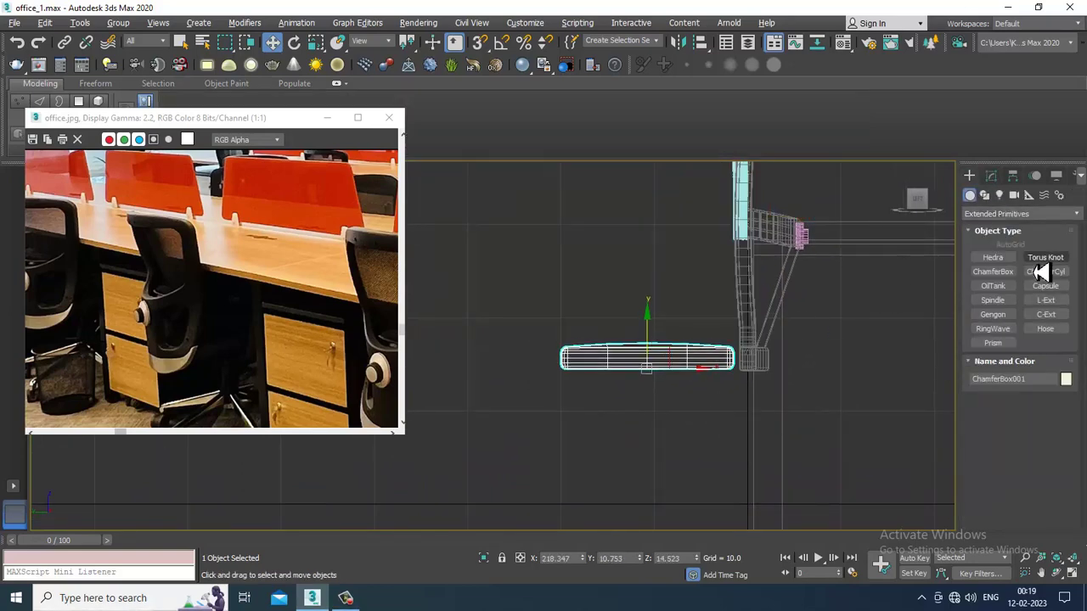
- Draw a closed triangular Line in the Left view for the armrest, with a horizontal upper side and its lower corner on the seat
left_click(985, 195)
left_click(1006, 268)
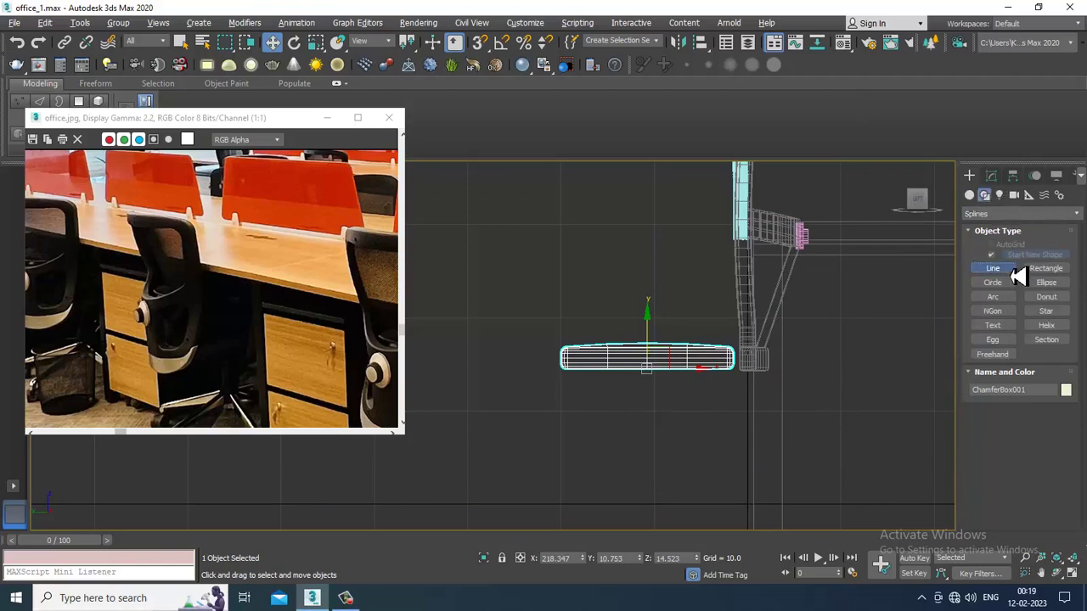
left_click(742, 262)
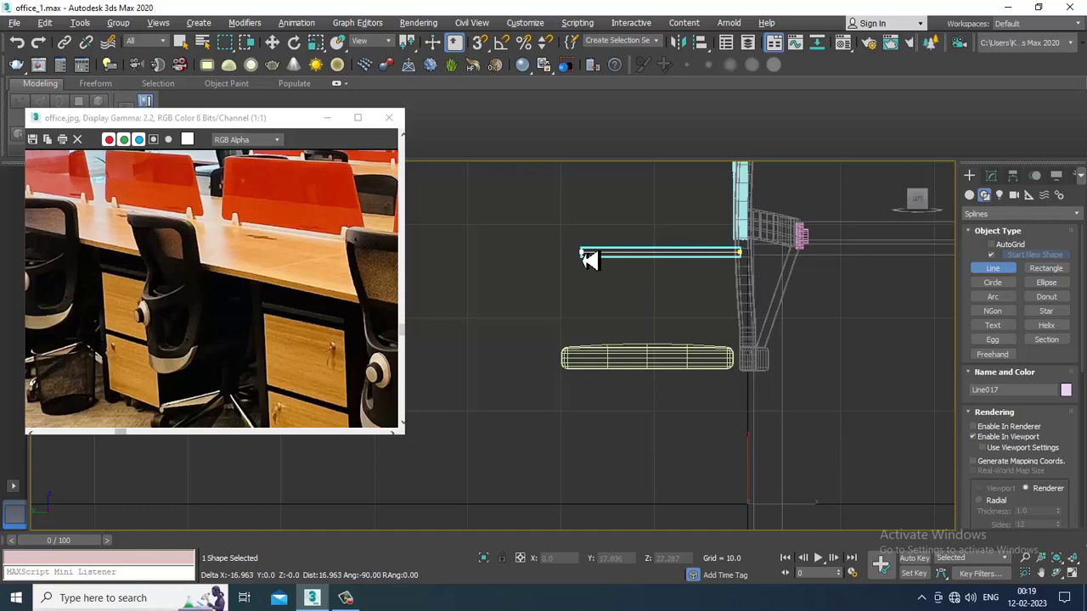
right_click(586, 258)
left_click(719, 252)
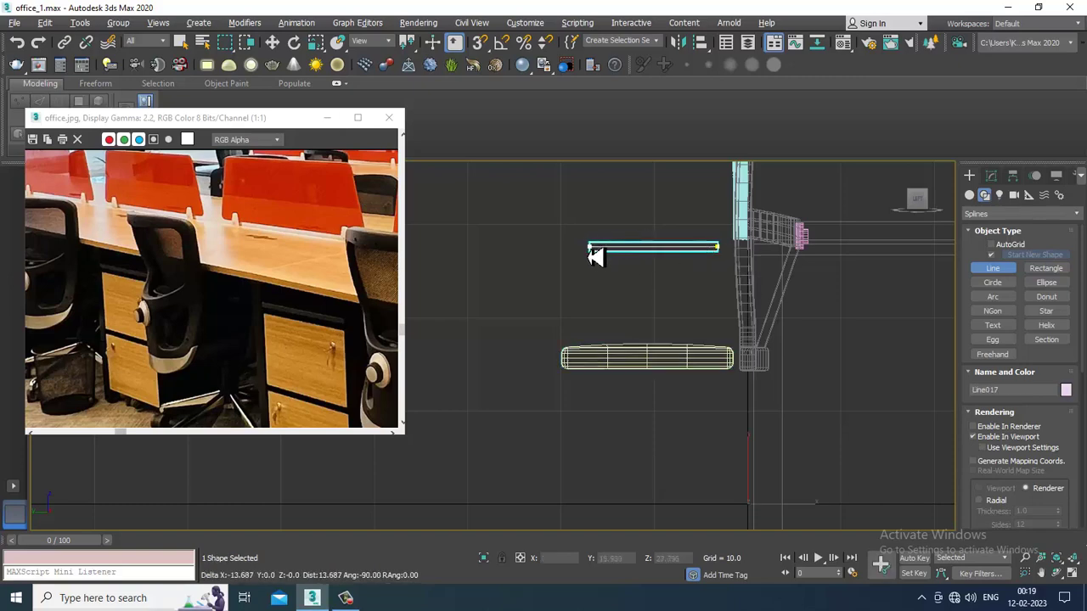
left_click(580, 248)
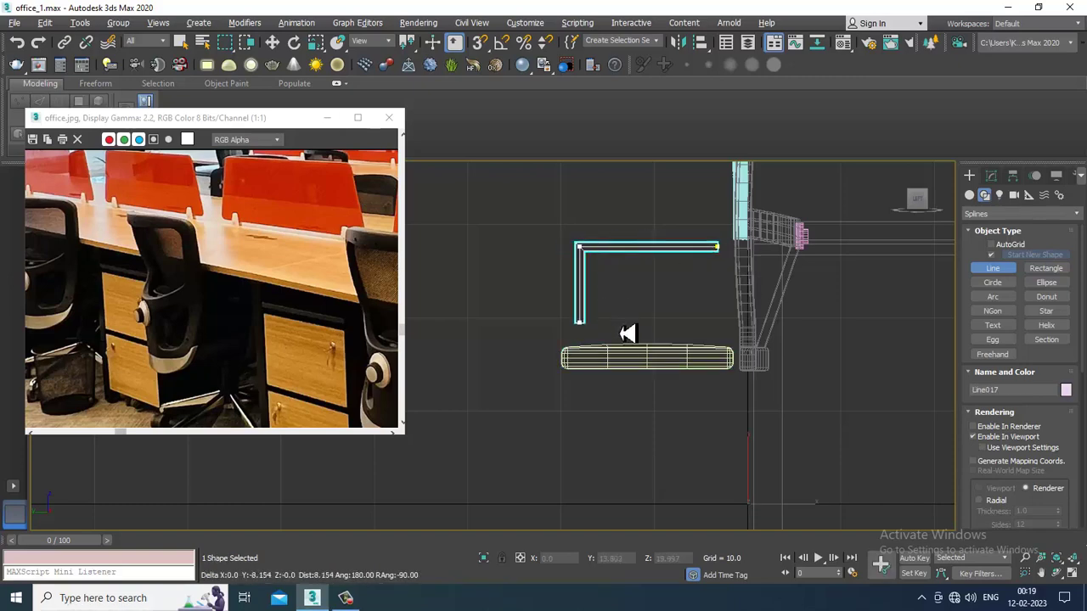
left_click(653, 369)
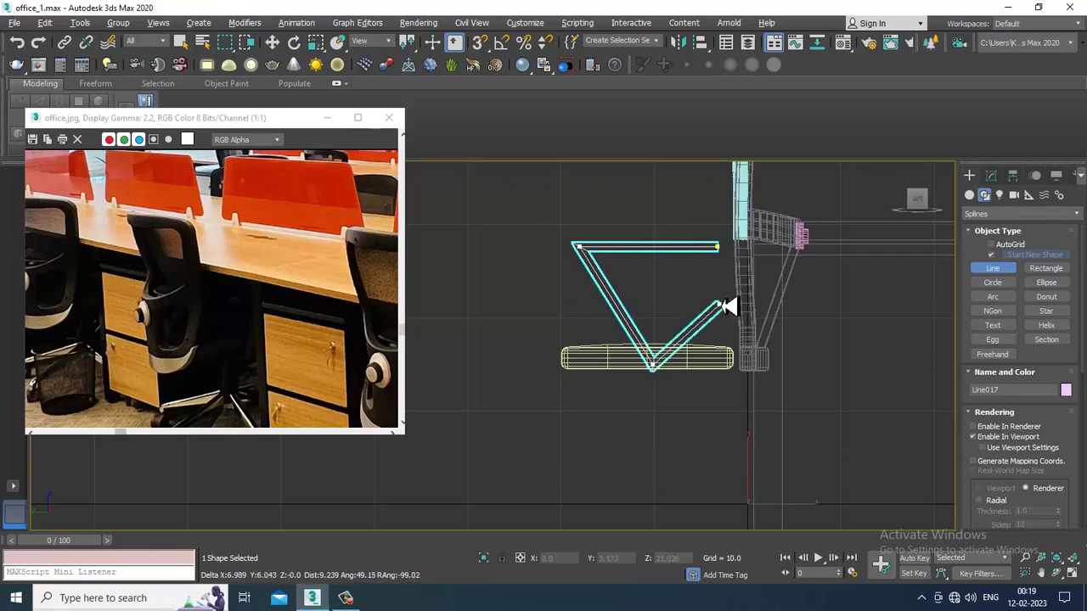
left_click(717, 249)
left_click(550, 344)
key("w")
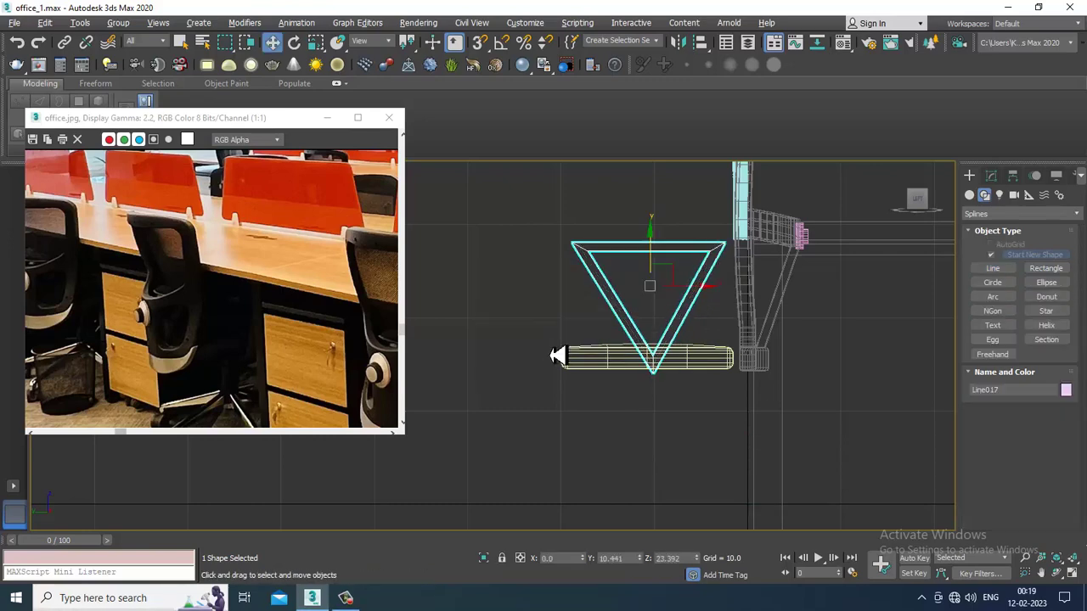
- In the Perspective view, move the triangular armrest along X to the side of the seat, at about X 209
key("alt+w")
middle_click(882, 467)
key("alt+w")
middle_click_drag(854, 402, 551, 315, "alt")
left_click_drag(536, 299, 371, 354)
middle_click_drag(569, 353, 624, 308)
left_click_drag(624, 307, 405, 289)
middle_click_drag(544, 267, 641, 325, "alt")
scroll(470, 255, "up", 3)
scroll(639, 322, "up", 4)
scroll(654, 305, "down", 3)
middle_click_drag(691, 289, 686, 286, "alt")
- In the Left view, raise the armrest triangle's lower vertex to the seat's upper surface, at about Z 17.2
key("alt+w")
middle_click_drag(452, 477, 430, 470)
key("alt+w")
middle_click_drag(550, 390, 593, 404)
key("1")
left_click(649, 373)
left_click_drag(654, 373, 661, 333)
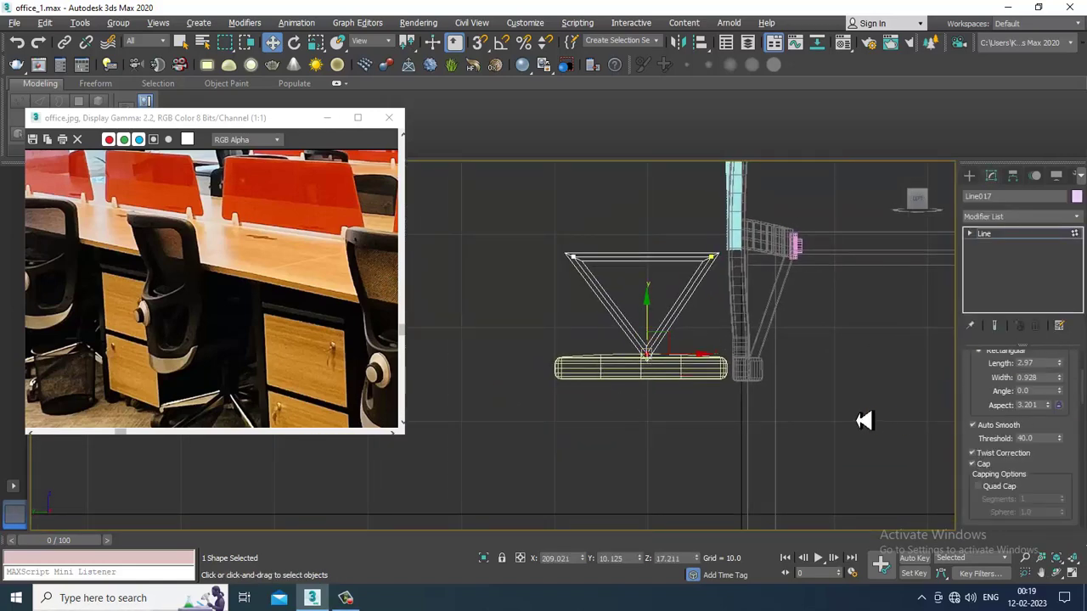
- Round all three corners of the armrest triangle with Fillet in the Left view
left_click_drag(828, 283, 819, 273)
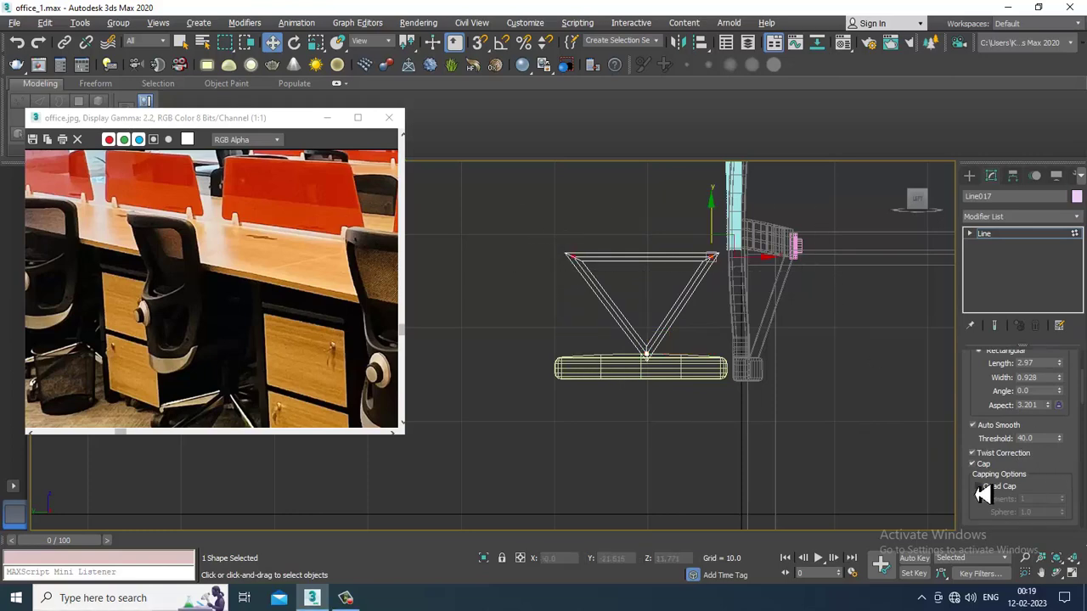
left_click_drag(1067, 483, 1060, 218)
left_click_drag(1056, 427, 1073, 149)
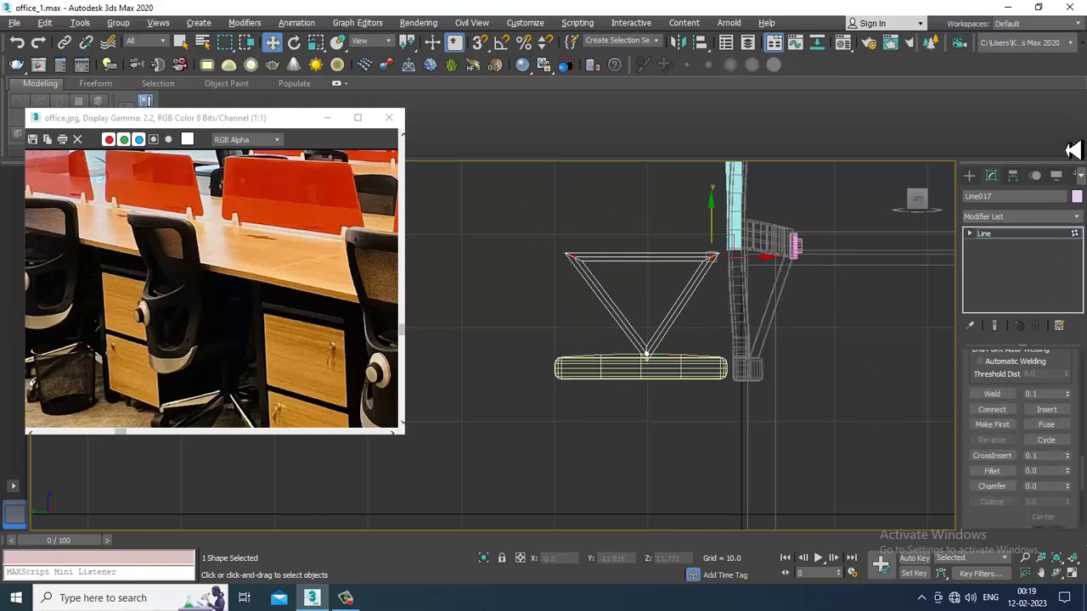
left_click(984, 472)
left_click_drag(720, 253, 727, 252)
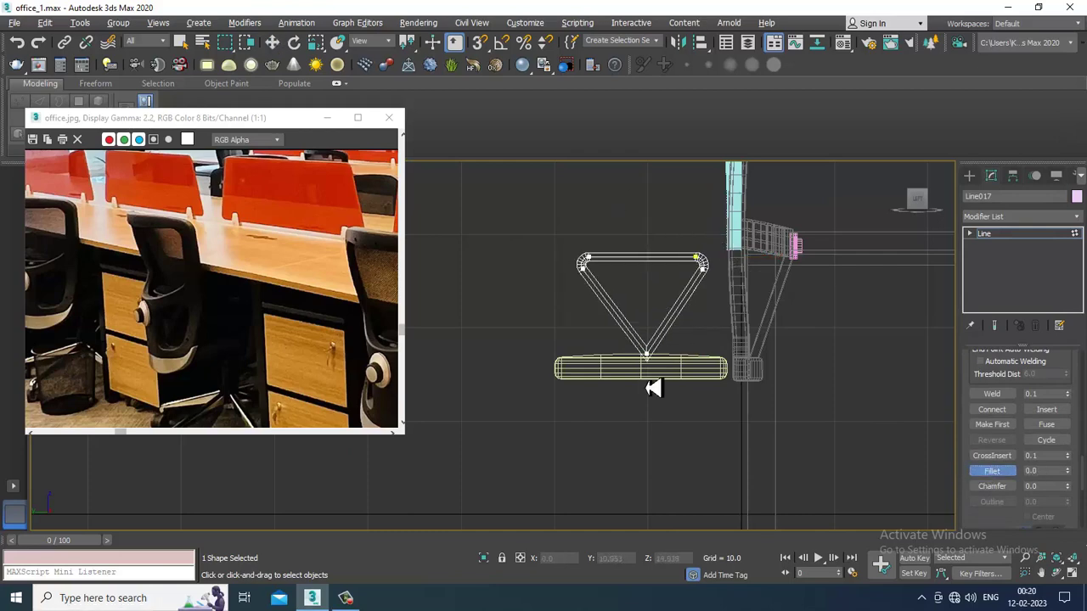
key("w")
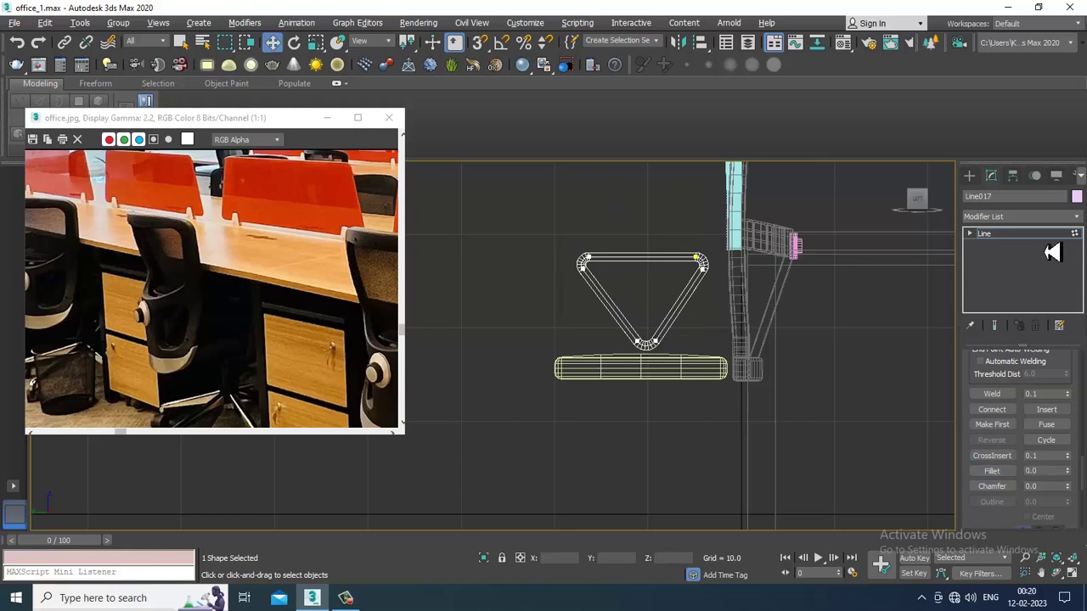
left_click(1033, 237)
- Reduce the armrest's rectangular section length to 2.109
key("alt+w")
right_click(785, 471)
key("alt+w")
middle_click_drag(789, 416, 934, 383, "alt")
scroll(978, 378, "up", 3)
scroll(1050, 388, "up", 10)
scroll(1009, 482, "up", 5)
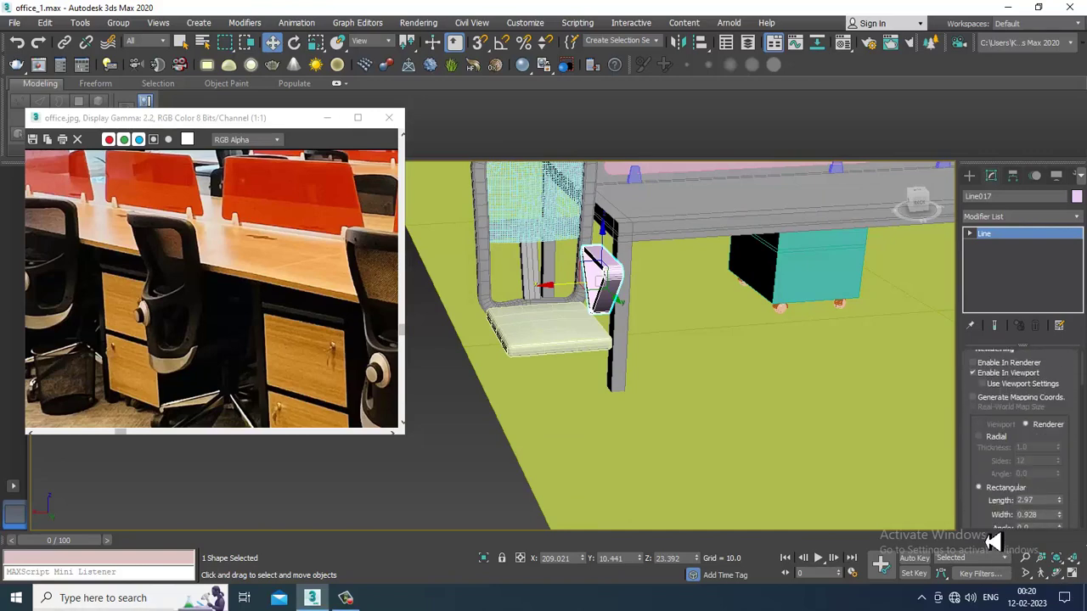
left_click_drag(1067, 520, 1073, 533)
- In the Perspective view, move the armrest closer to the seat at about X 207.76 and lower it to about Z 21.61
middle_click_drag(676, 352, 651, 334, "alt")
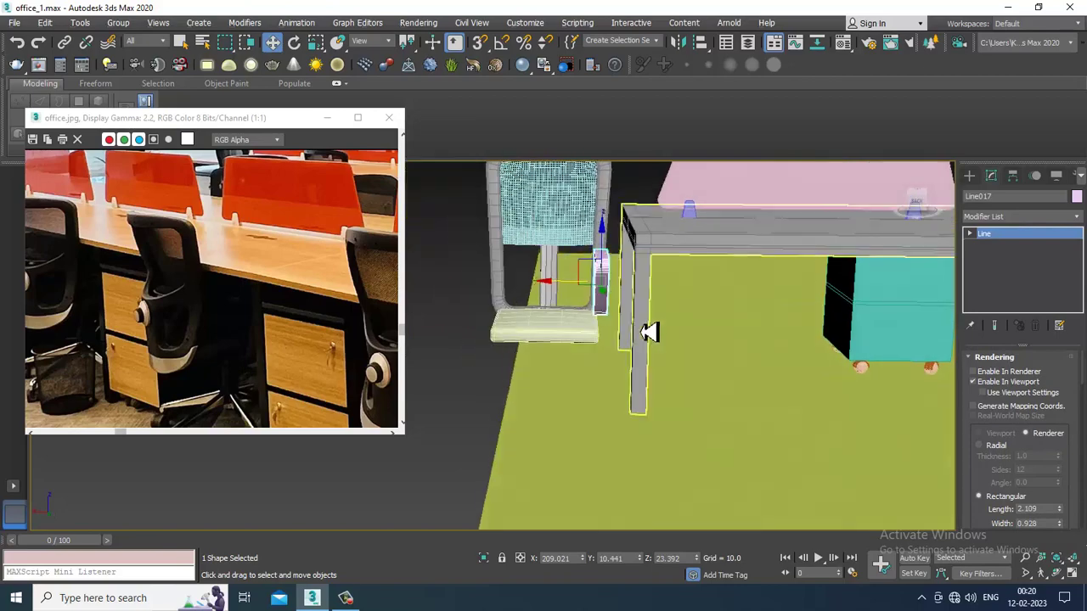
left_click_drag(560, 284, 567, 285)
middle_click_drag(575, 303, 680, 275, "alt")
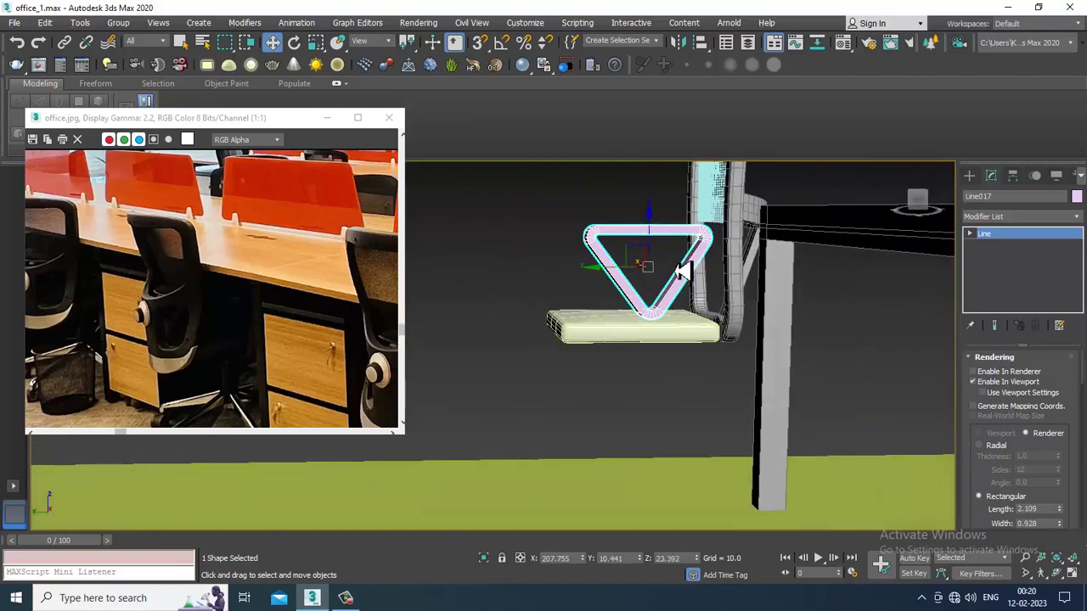
middle_click_drag(661, 232, 687, 328, "alt")
- Draw an open U-shaped Line bracket in the Front view, from the armrest's lower end down, across and up to the seat's underside
key("alt+w")
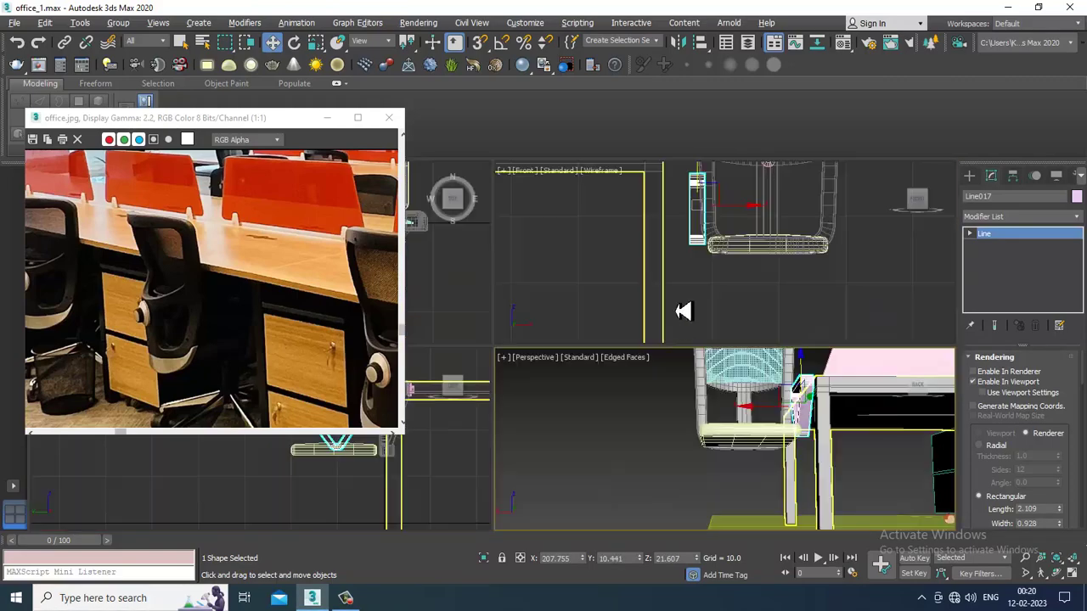
key("alt+w")
left_click(969, 175)
left_click(1002, 274)
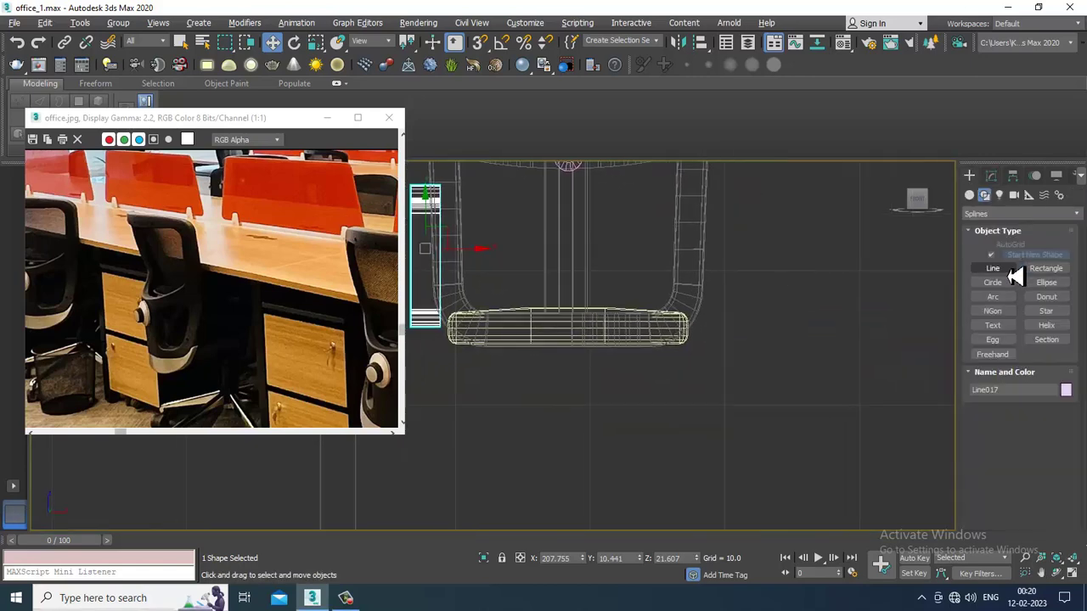
scroll(538, 333, "up", 2)
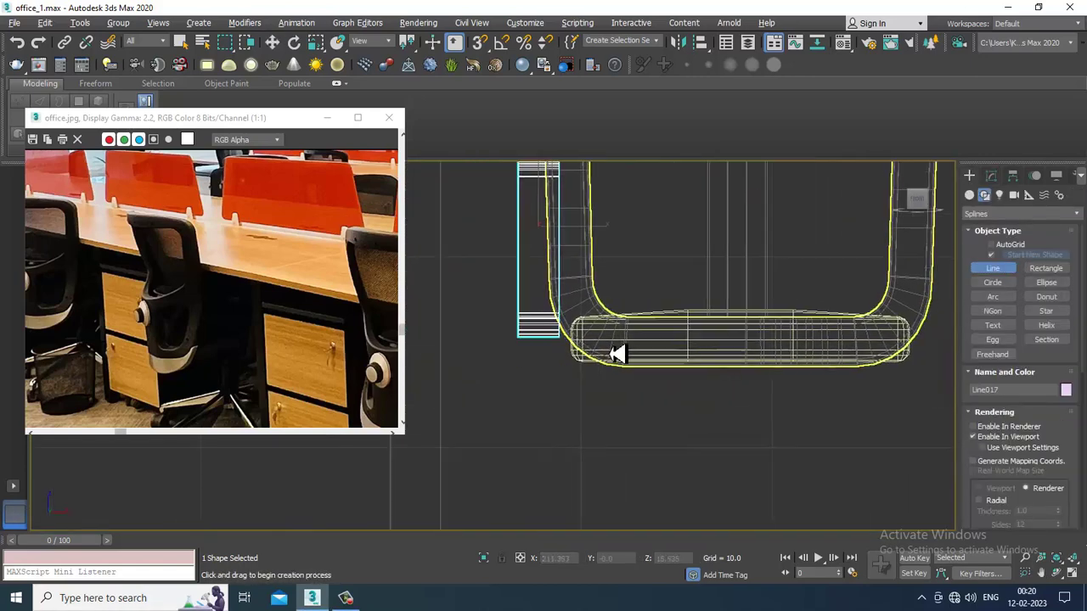
left_click(545, 326)
left_click(544, 390)
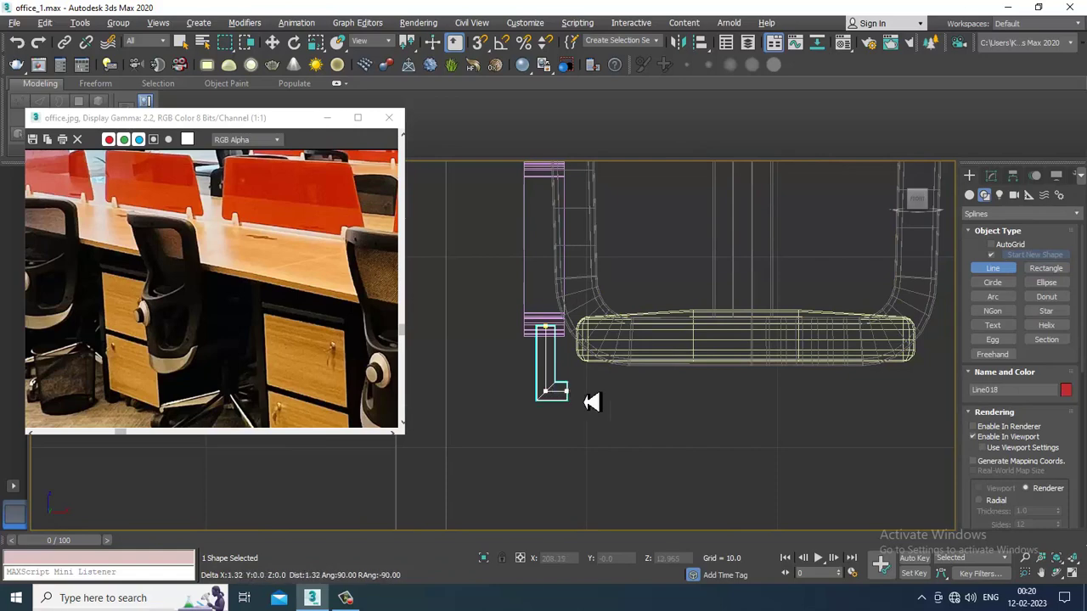
left_click(628, 390)
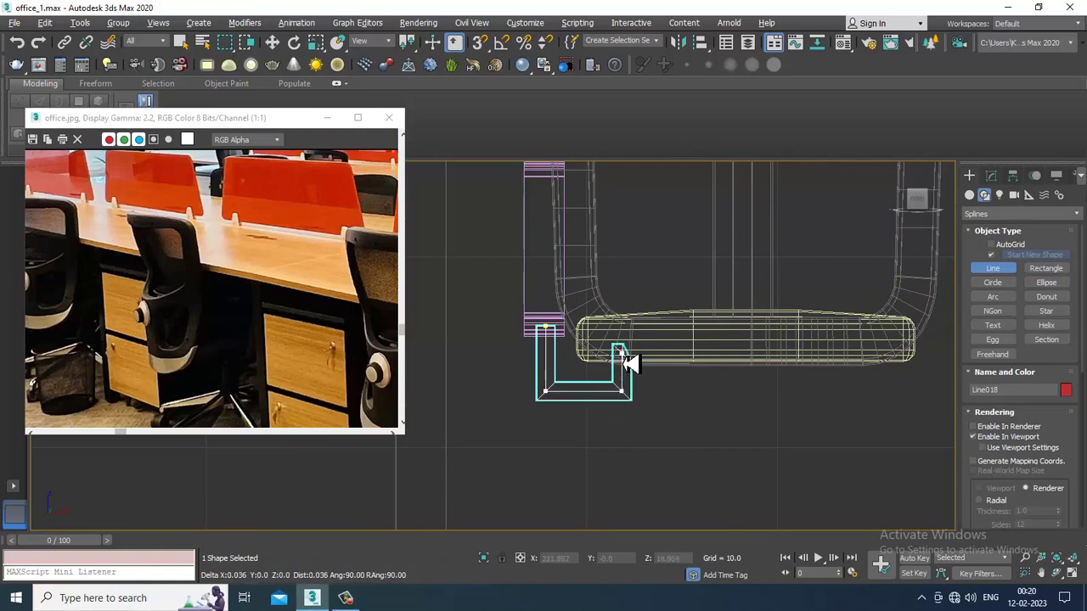
right_click(626, 364)
right_click(645, 368)
- Raise the bracket's two lower vertices slightly toward the seat in the Front view
middle_click_drag(656, 372, 666, 372)
key("1")
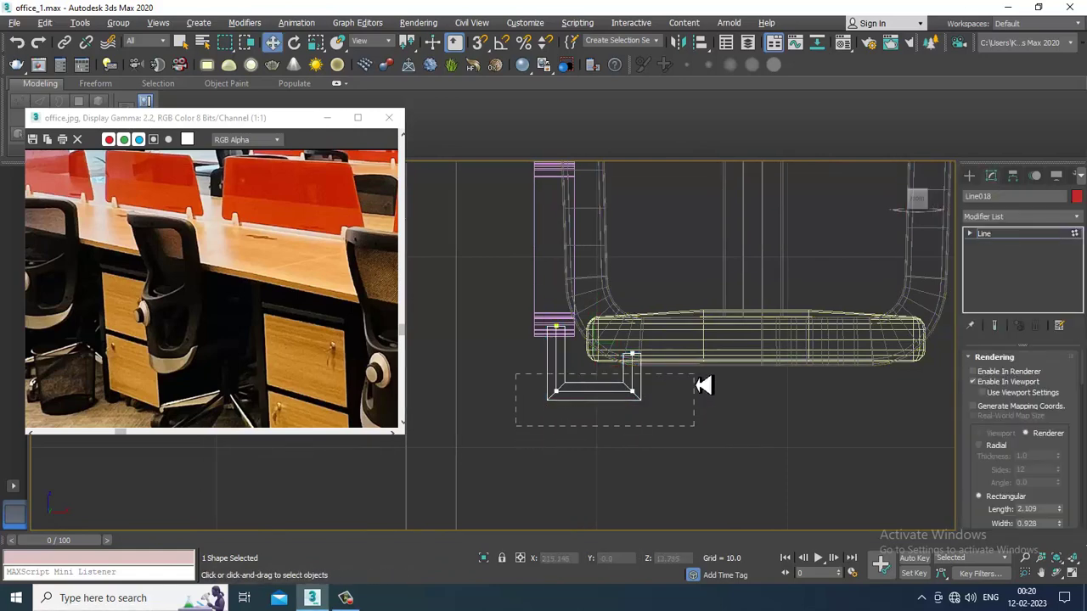
left_click_drag(561, 367, 560, 356)
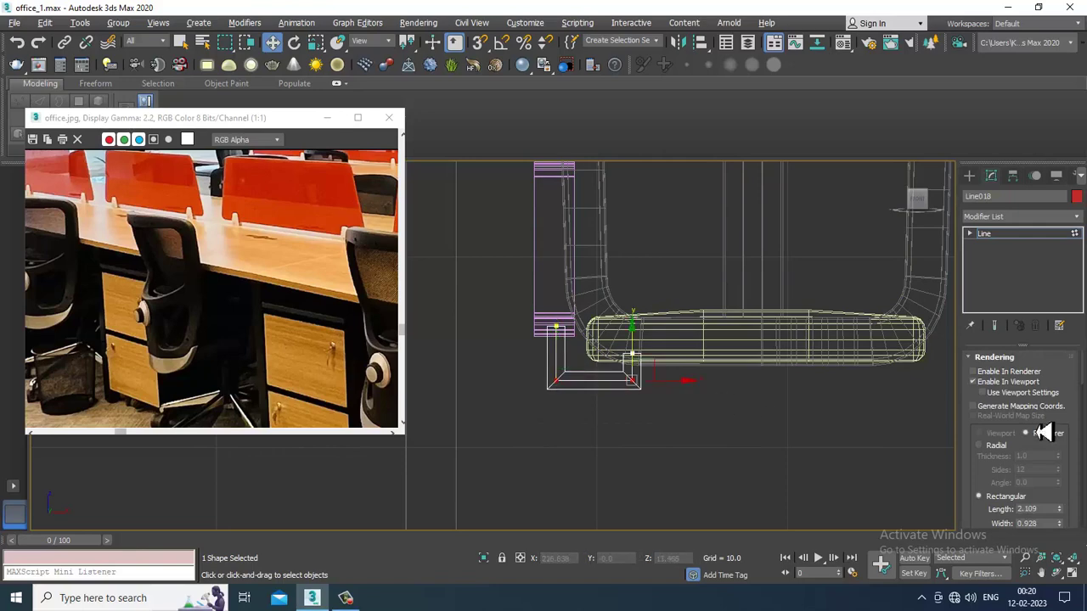
- Round the bracket's two lower corners with Fillet in the Front view
left_click_drag(996, 487, 1005, 120)
left_click_drag(997, 507, 1016, 304)
key("alt+w")
middle_click(801, 449)
key("alt+w")
middle_click_drag(803, 449, 615, 367, "alt")
left_click_drag(1041, 408, 1061, 255)
left_click(992, 460)
key("alt+w")
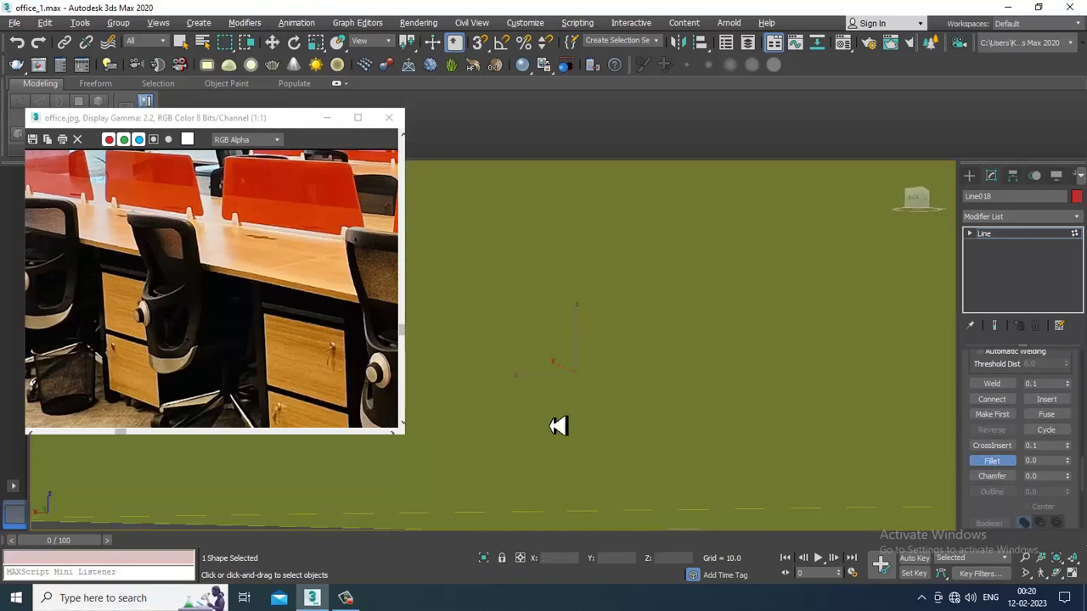
key("alt+w")
middle_click_drag(681, 286, 708, 302)
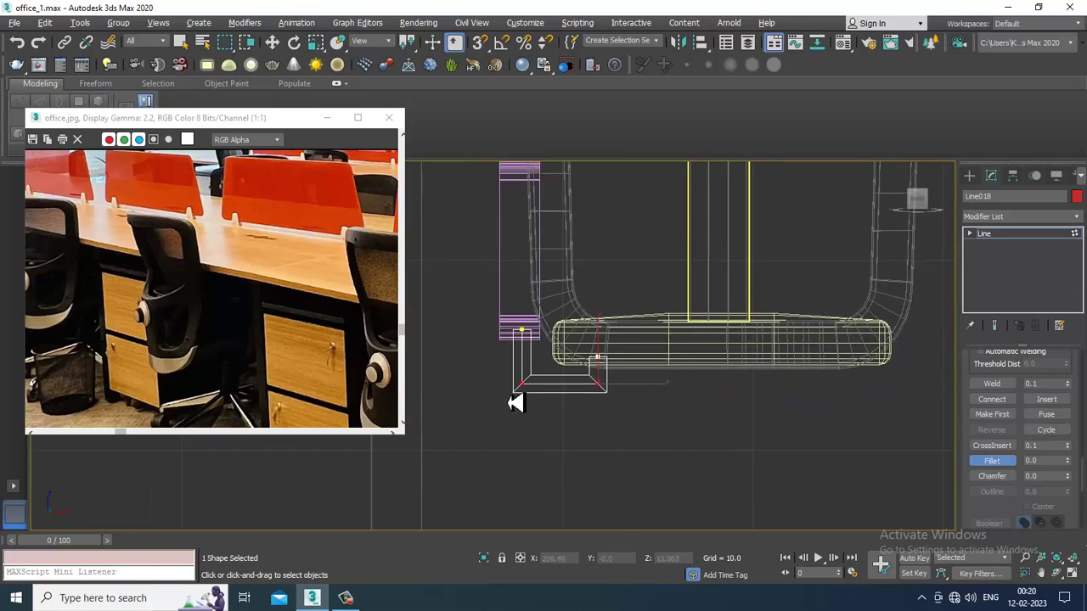
mouse_move(525, 380)
left_mouse_down()
mouse_move(573, 461)
mouse_move(541, 392)
left_mouse_up()
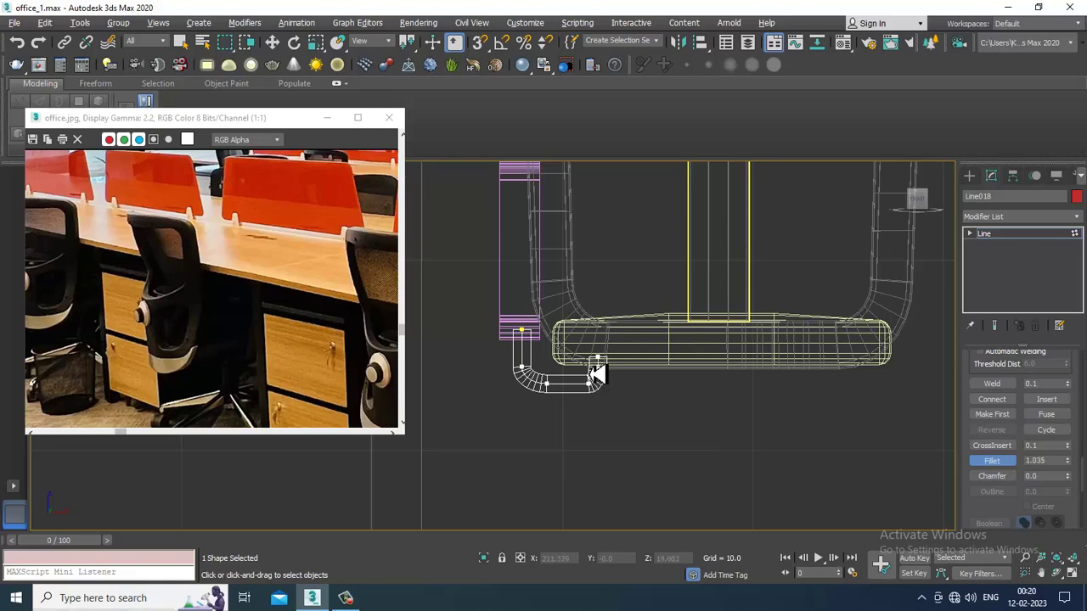
left_click(1021, 234)
- Set the bracket's rectangular length to 1.371 and move it about 9.99 along Y to beneath the armrest's lower corner
key("alt+w")
key("w")
middle_click_drag(860, 410, 812, 435, "alt")
scroll(973, 373, "up", 3)
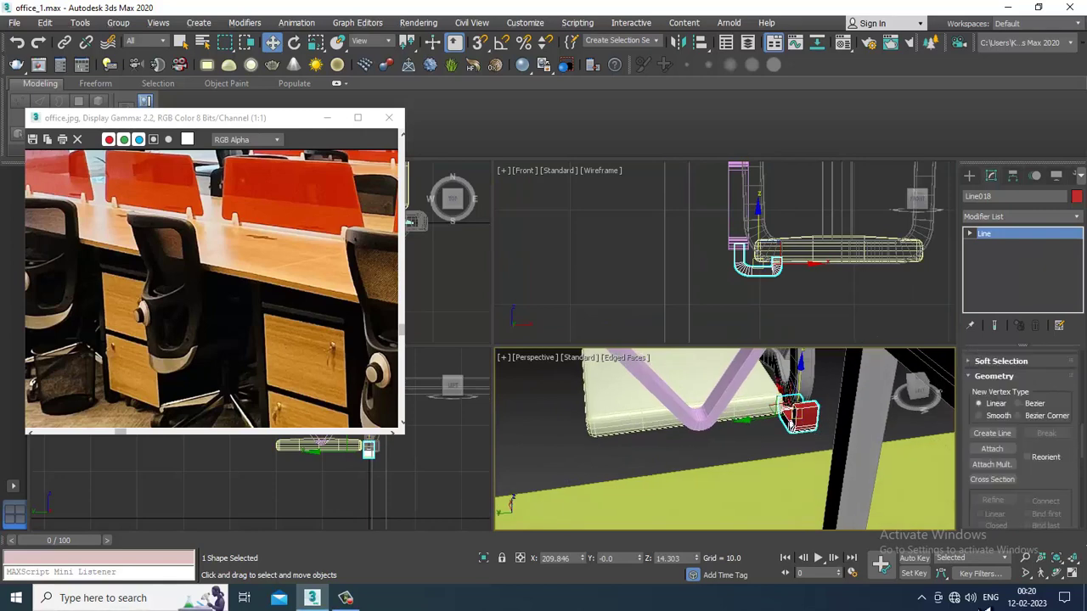
left_click_drag(1052, 357, 1063, 556)
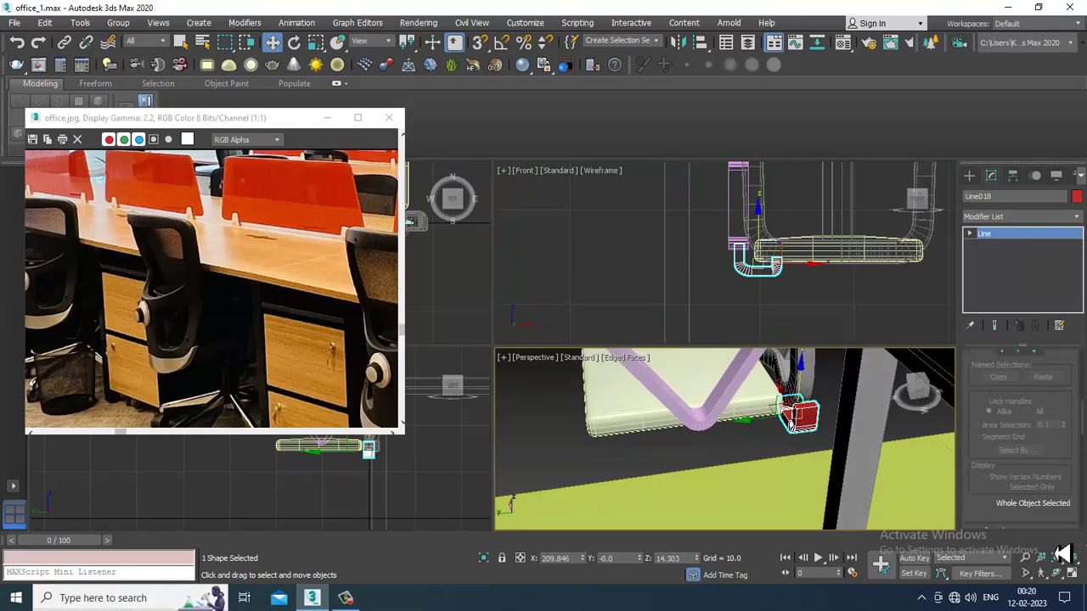
left_click_drag(988, 363, 993, 601)
left_click_drag(976, 393, 1053, 473)
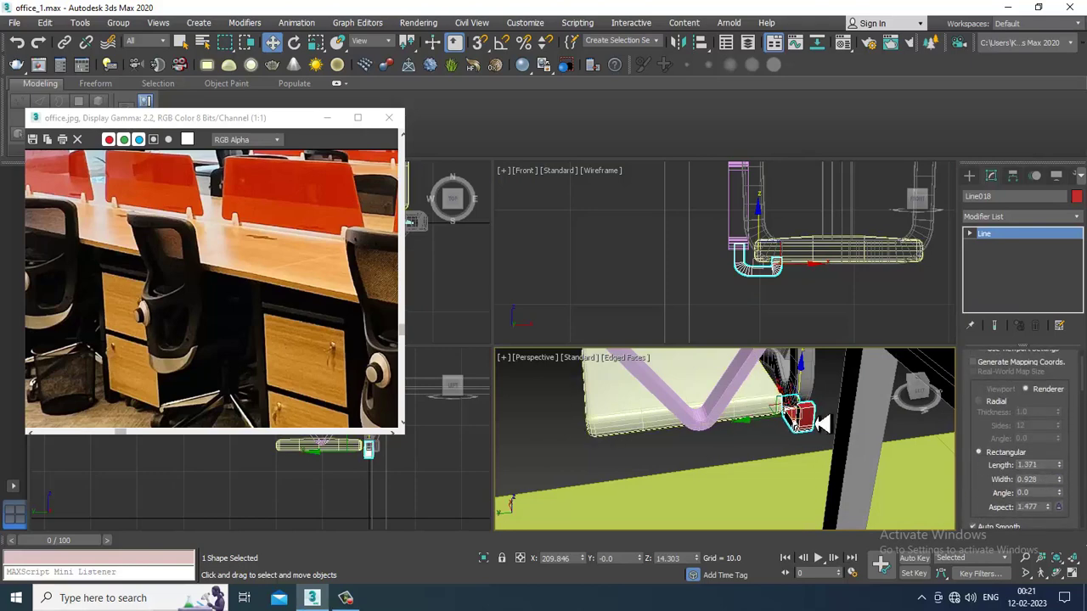
left_click_drag(769, 430, 668, 449)
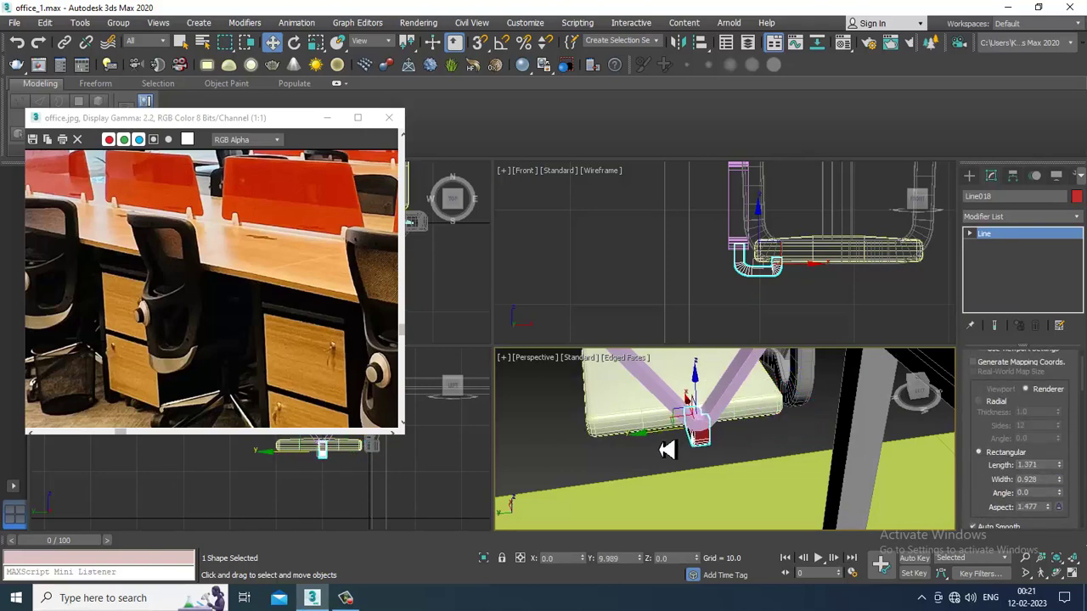
- Select the armrest together with its bracket and mirror them across the X axis as a copy
middle_click_drag(696, 431, 742, 384, "alt")
left_click(777, 410, "ctrl")
scroll(772, 415, "down", 3)
middle_click_drag(764, 425, 858, 443, "alt")
scroll(764, 441, "down", 4)
middle_click_drag(802, 423, 796, 416, "alt")
left_click(680, 44)
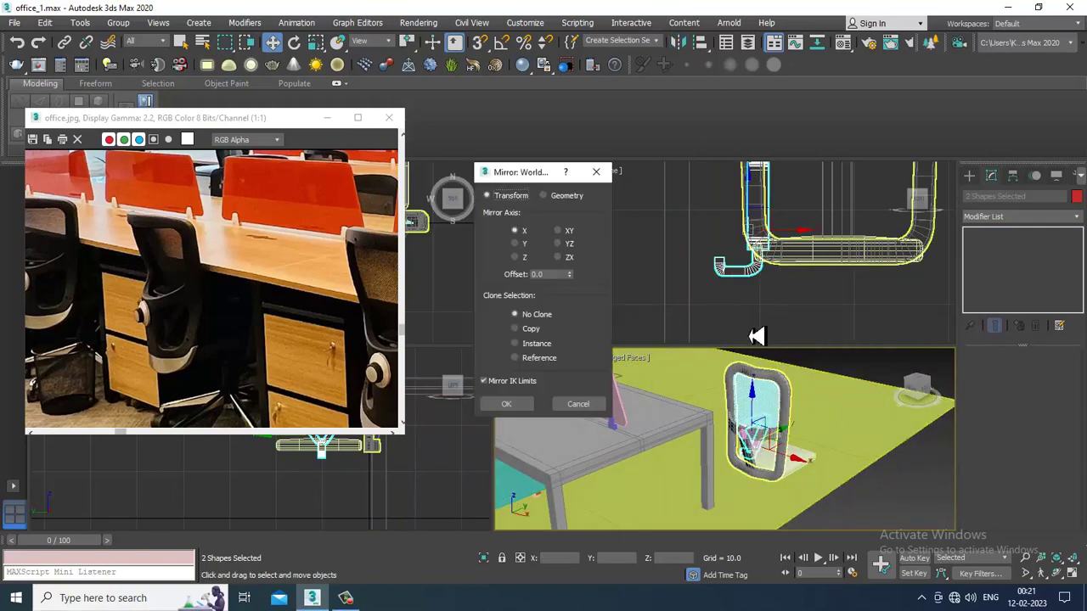
left_click(514, 328)
left_click(524, 403)
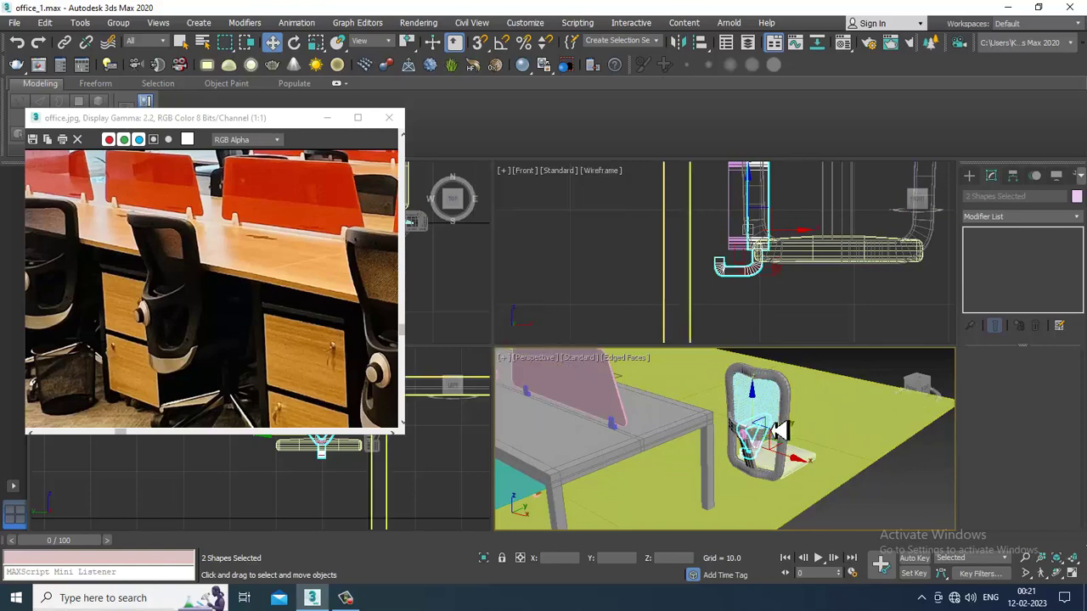
- In the Front view, move the mirrored armrest and bracket about 19.27 along X to the opposite side of the seat
scroll(832, 228, "up", 3)
key("alt+w")
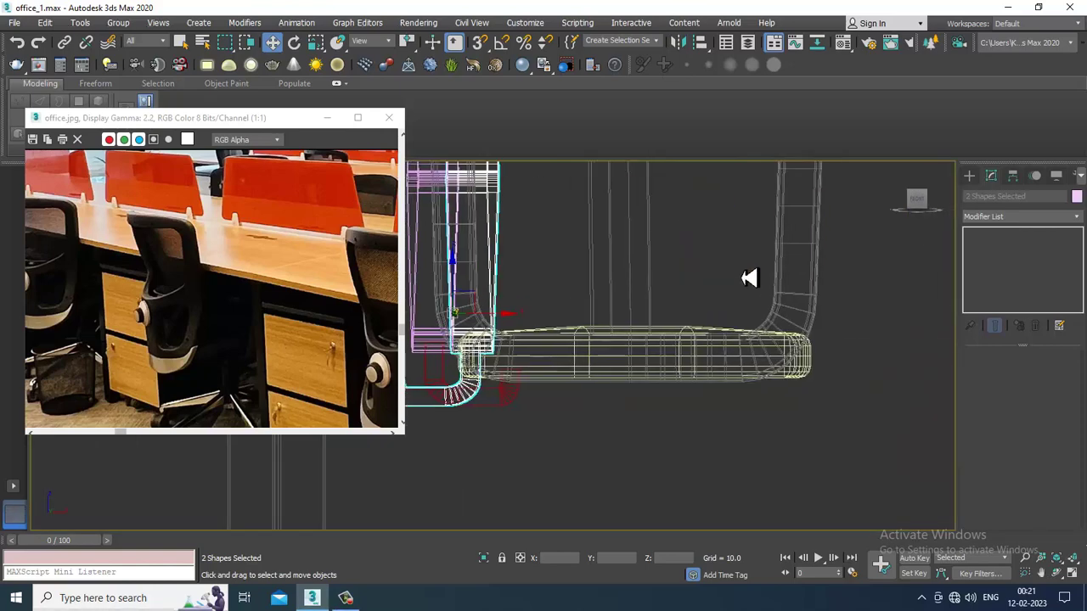
key("f")
left_click_drag(594, 314, 958, 322)
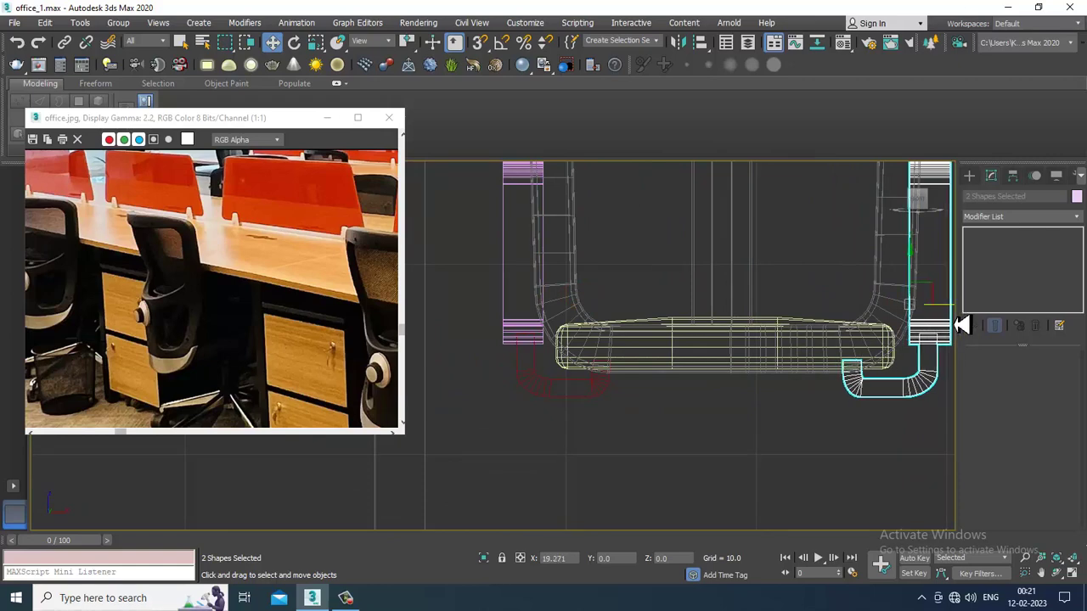
scroll(951, 324, "down", 4)
middle_click_drag(922, 328, 813, 352)
key("alt+w")
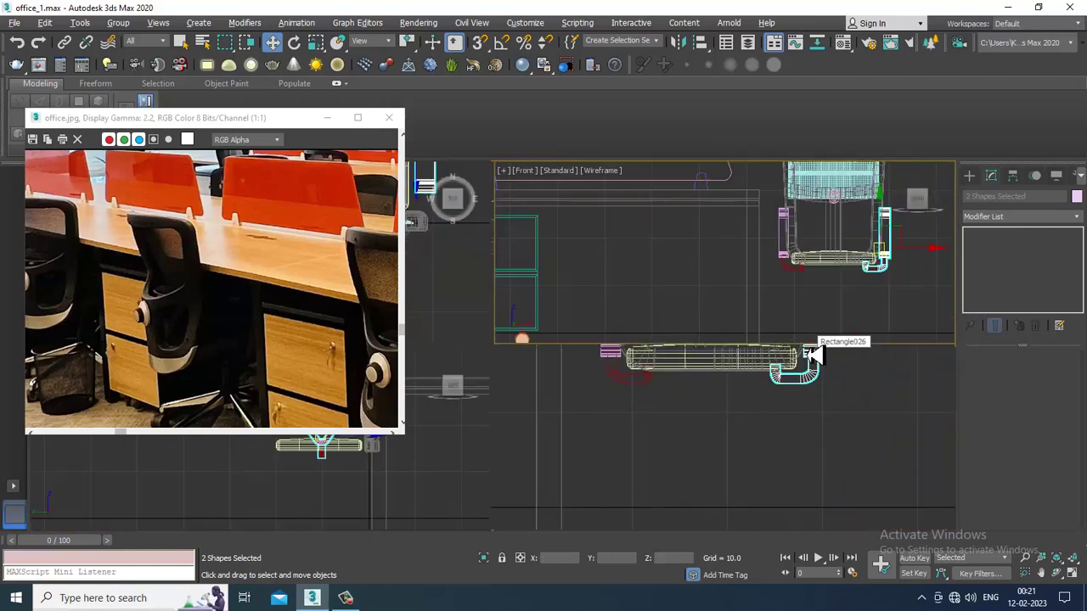
- Compare the modelled chair and desk row with the reference photo, viewing both at a wider scale, and clear the selection
key("alt+w")
left_click(350, 598)
left_click(350, 601)
middle_click_drag(771, 427, 714, 395, "alt")
scroll(442, 348, "down", 3)
middle_click_drag(442, 348, 817, 342)
left_click(306, 350)
scroll(289, 339, "down", 1)
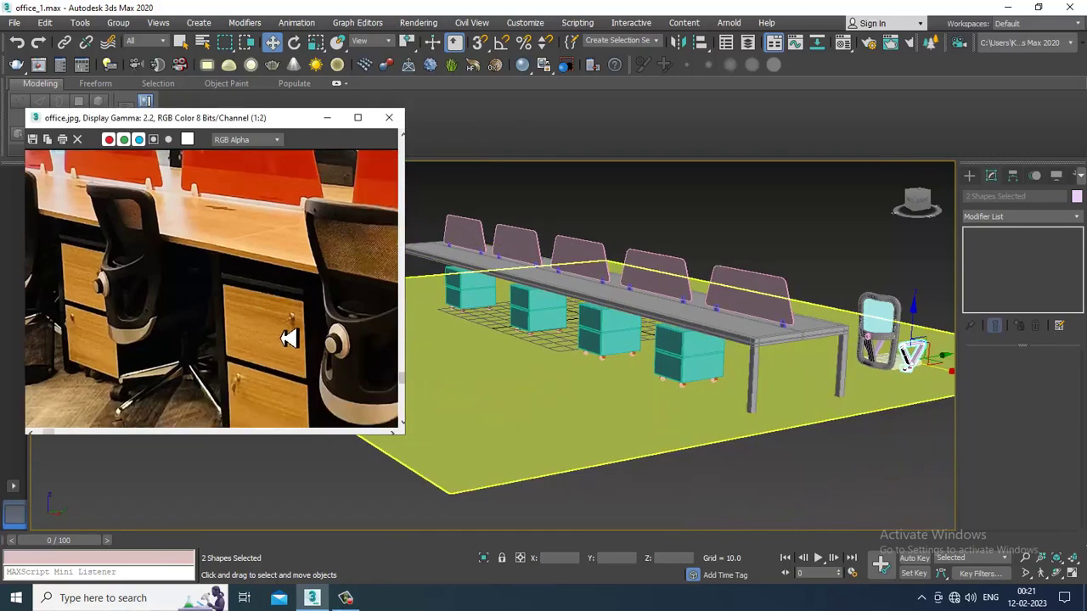
middle_click_drag(582, 315, 694, 337, "alt")
scroll(635, 323, "up", 5)
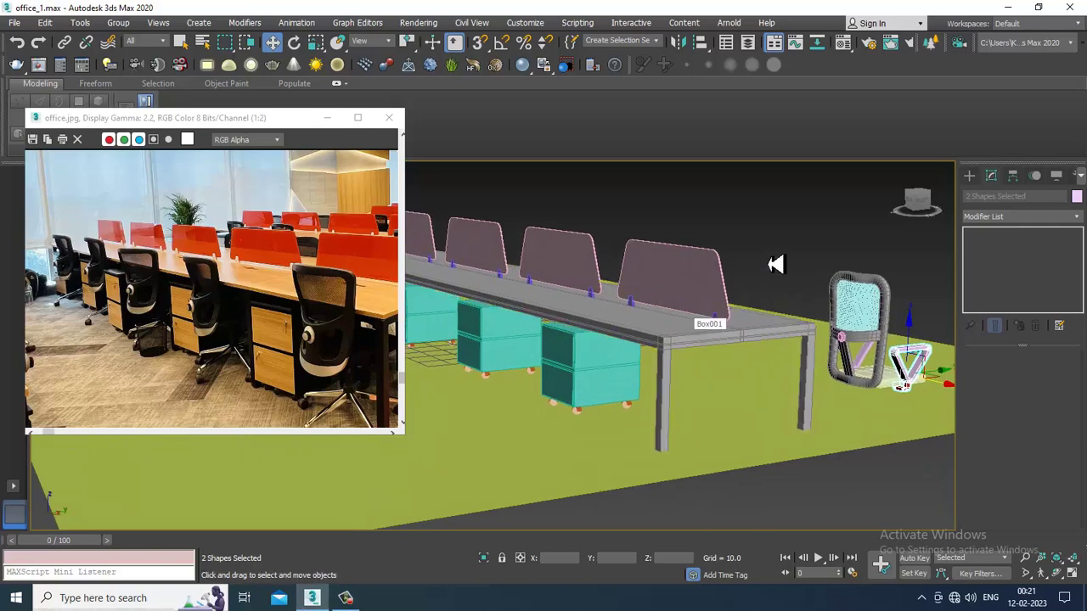
left_click(789, 226)
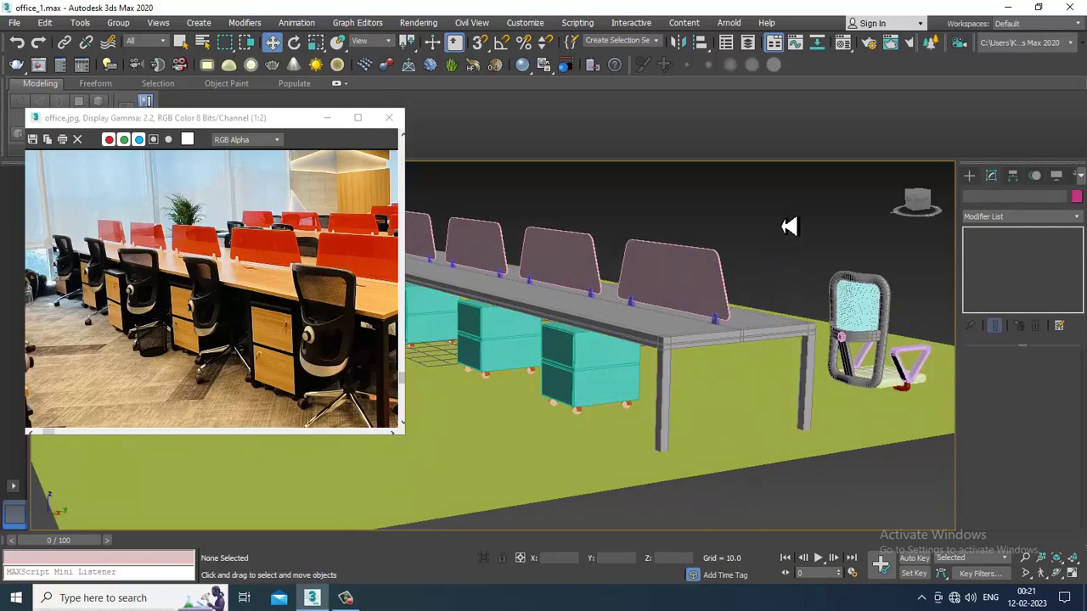